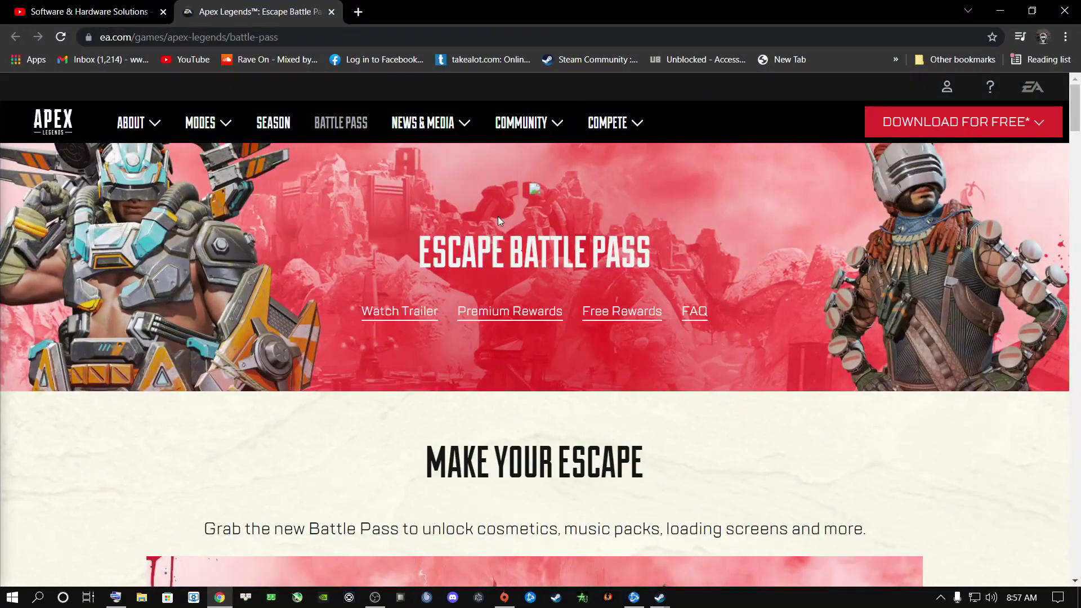
Look through the Apex Legends Escape Battle Pass page, covering the premium rewards, free rewards, bundles and FAQ.
{"action": "scroll", "coordinate": [649, 367], "scroll_direction": "down", "scroll_amount": 5}
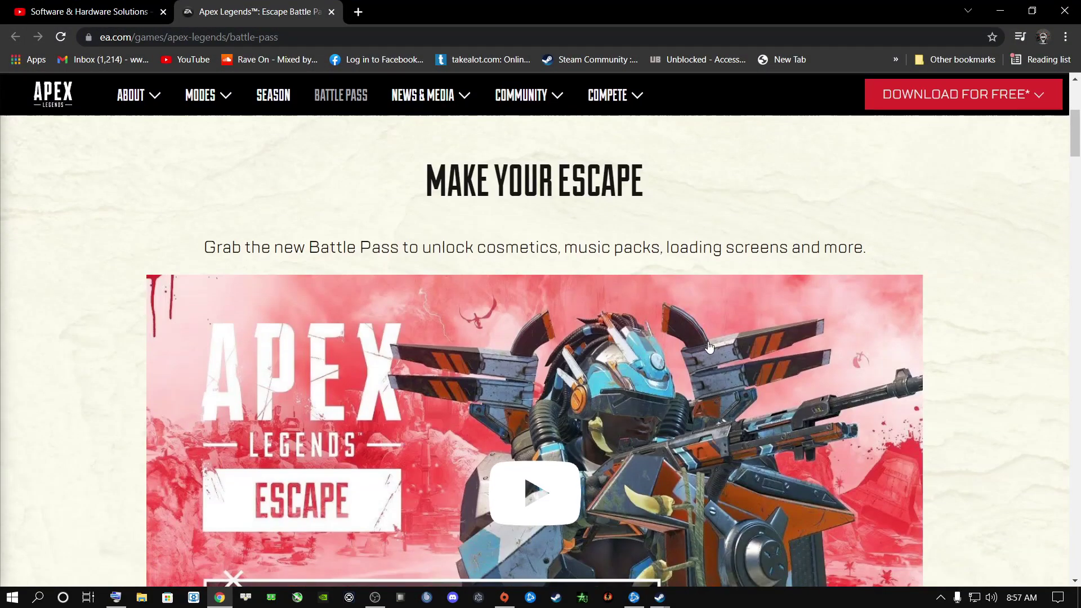
{"action": "scroll", "coordinate": [730, 350], "scroll_direction": "down", "scroll_amount": 3}
{"action": "scroll", "coordinate": [730, 351], "scroll_direction": "down", "scroll_amount": 6}
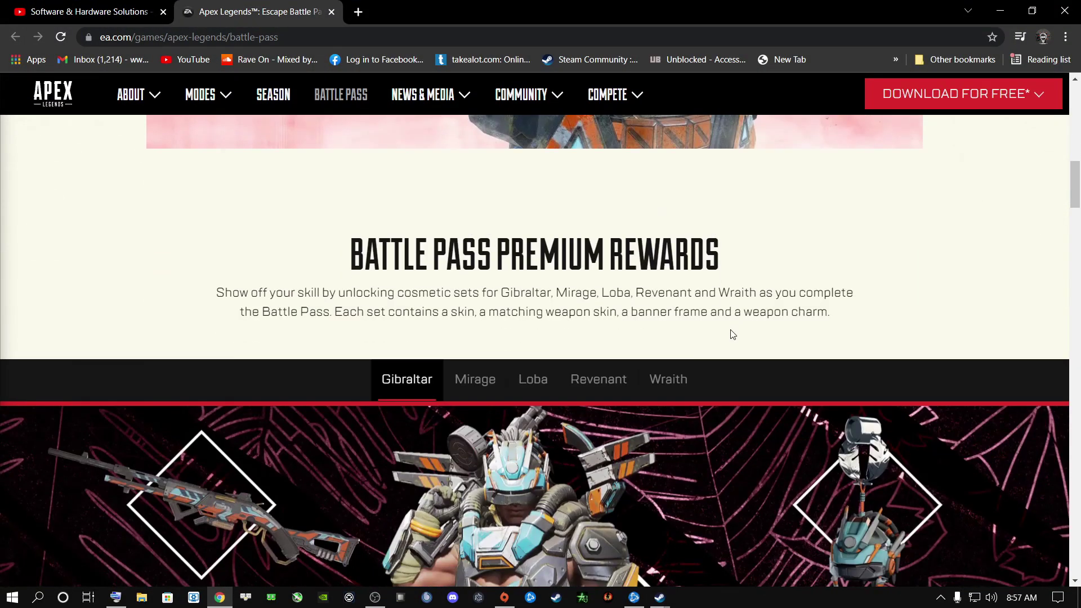
{"action": "scroll", "coordinate": [732, 335], "scroll_direction": "down", "scroll_amount": 15}
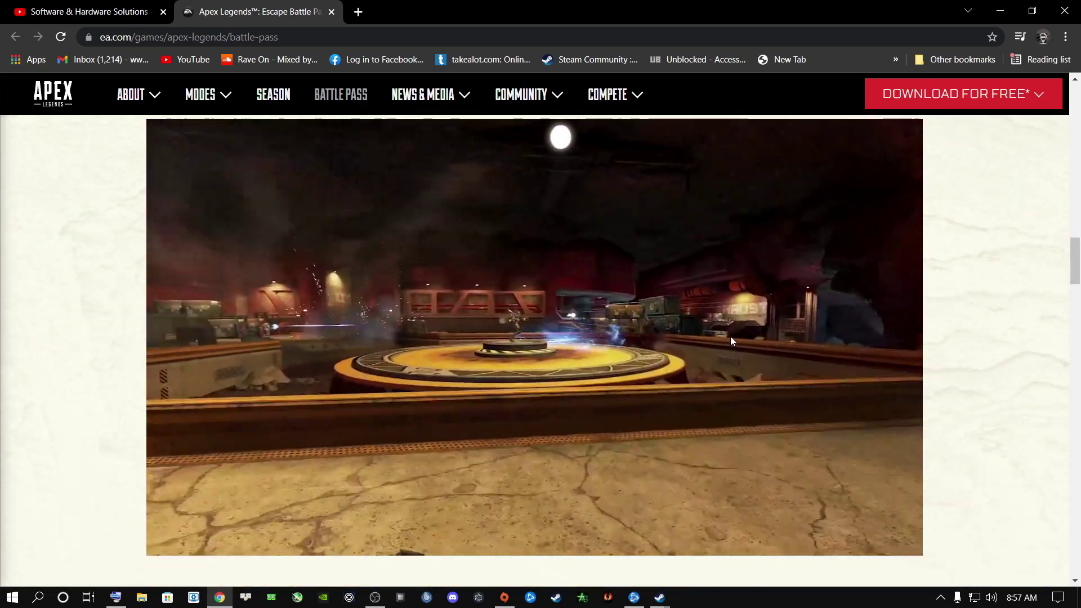
{"action": "scroll", "coordinate": [730, 337], "scroll_direction": "down", "scroll_amount": 12}
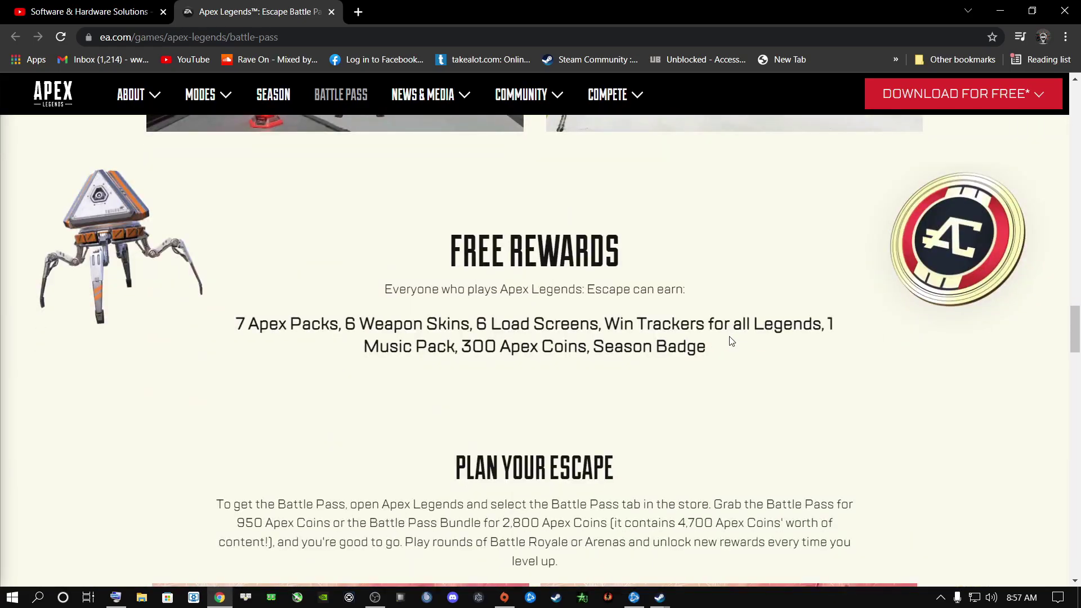
{"action": "scroll", "coordinate": [731, 341], "scroll_direction": "down", "scroll_amount": 20}
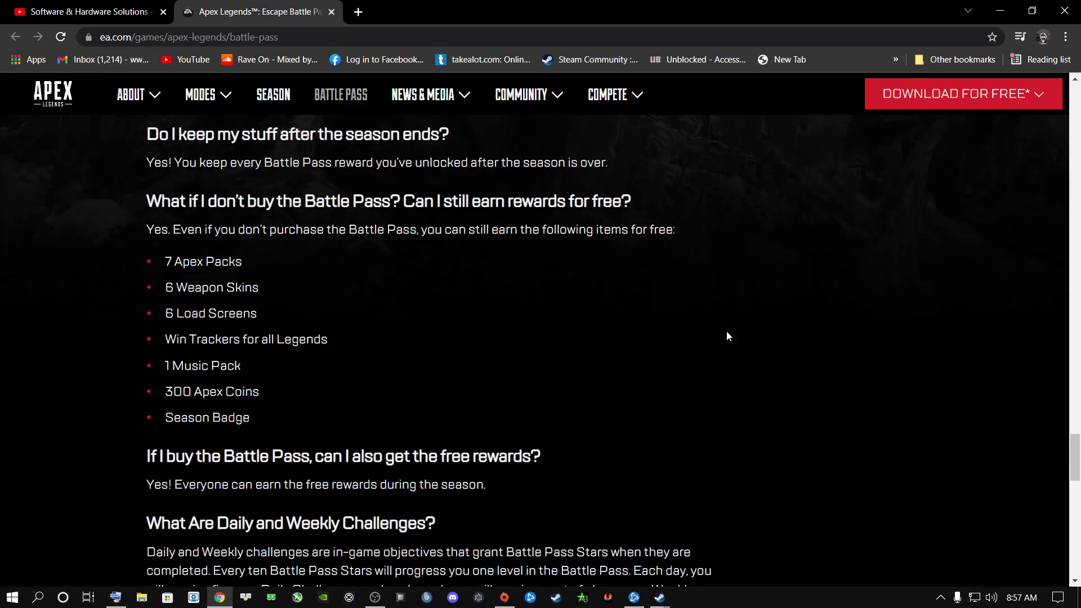
{"action": "scroll", "coordinate": [727, 335], "scroll_direction": "down", "scroll_amount": 8}
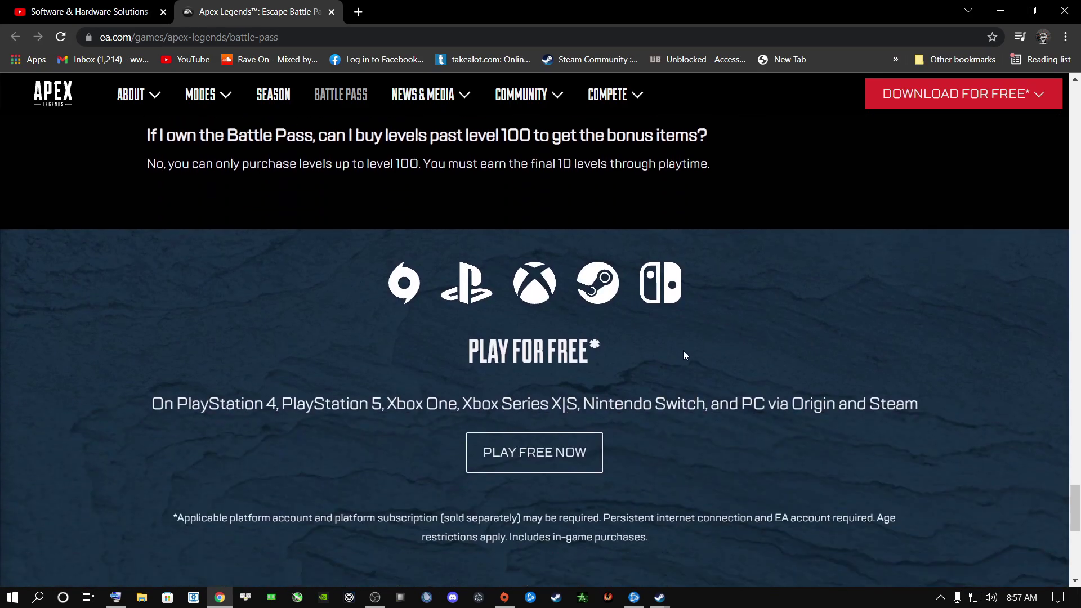
{"action": "scroll", "coordinate": [685, 349], "scroll_direction": "up", "scroll_amount": 20}
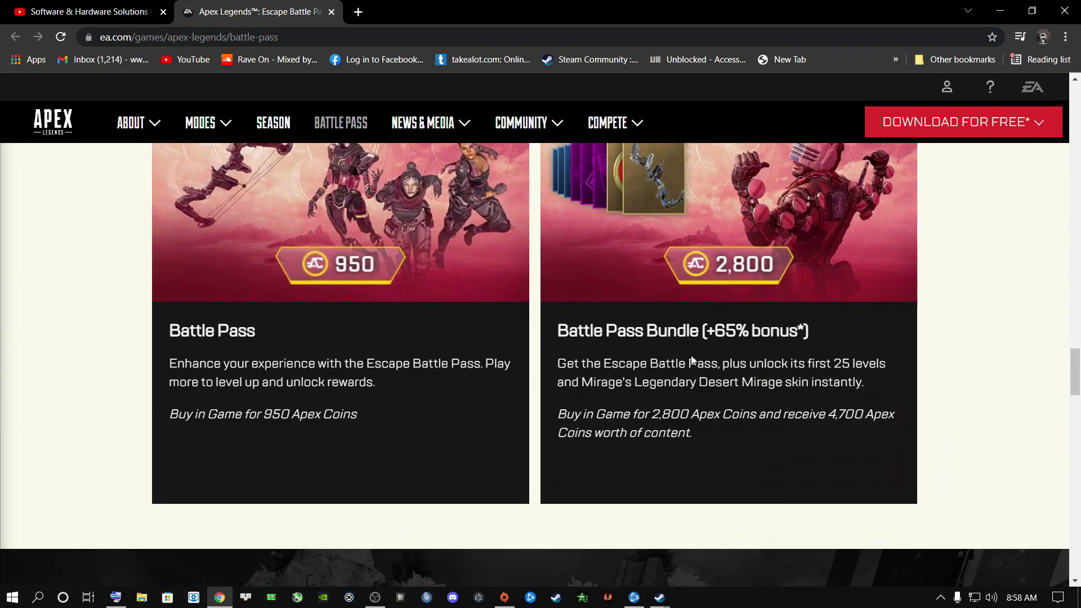
{"action": "scroll", "coordinate": [710, 357], "scroll_direction": "up", "scroll_amount": 10}
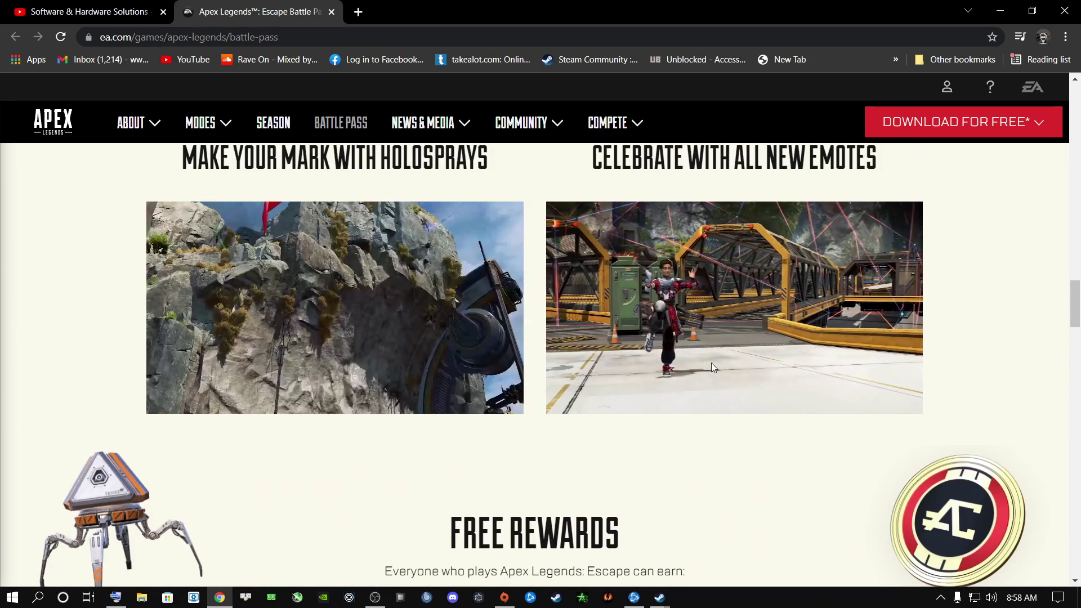
{"action": "scroll", "coordinate": [710, 366], "scroll_direction": "up", "scroll_amount": 10}
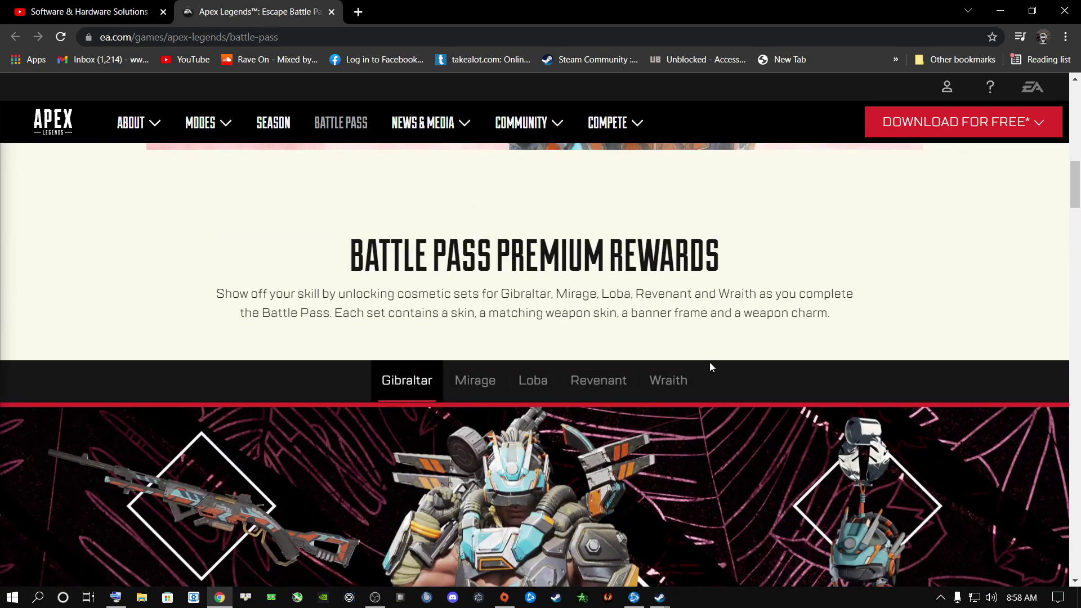
{"action": "scroll", "coordinate": [709, 367], "scroll_direction": "up", "scroll_amount": 8}
{"action": "scroll", "coordinate": [705, 369], "scroll_direction": "up", "scroll_amount": 2}
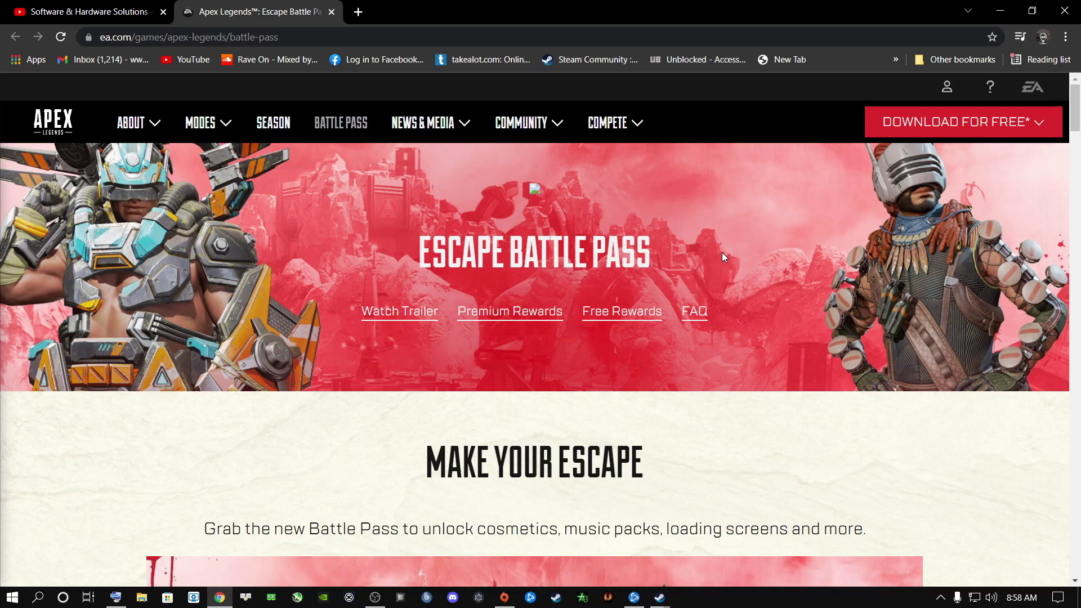
View Apex Legends in the Origin and Steam game libraries, and minimize all windows to show the desktop.
{"action": "left_click", "coordinate": [503, 604]}
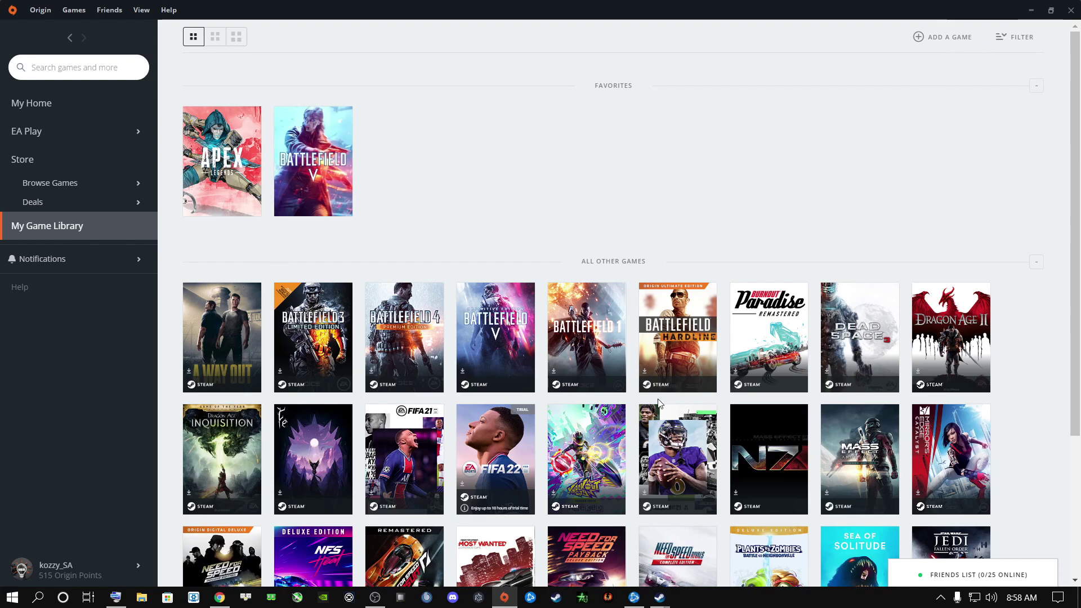
{"action": "left_click", "coordinate": [1033, 8]}
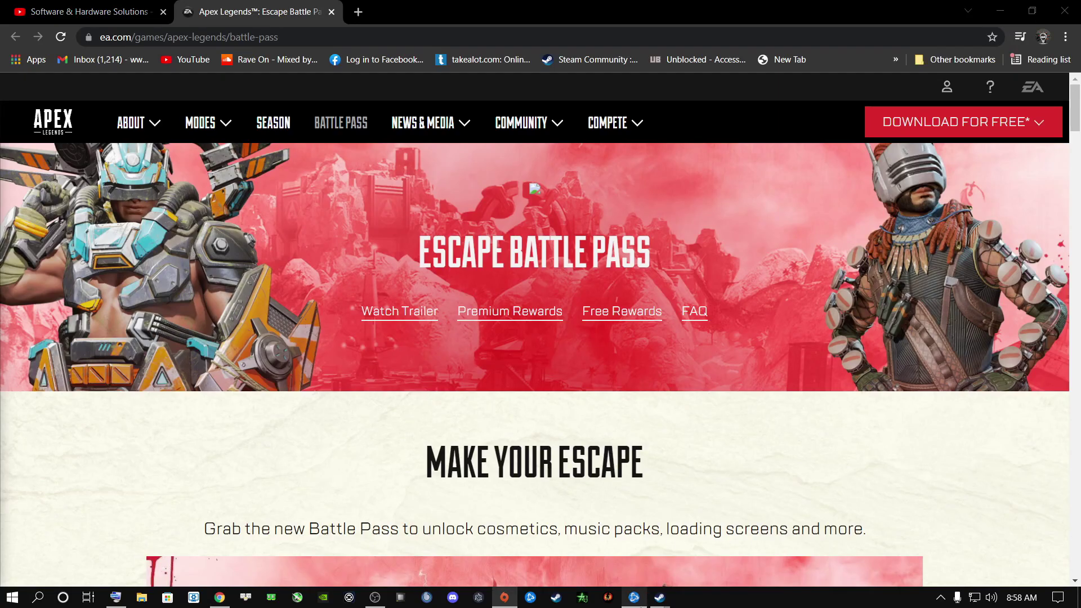
{"action": "mouse_move", "coordinate": [659, 603]}
{"action": "left_click", "coordinate": [624, 543]}
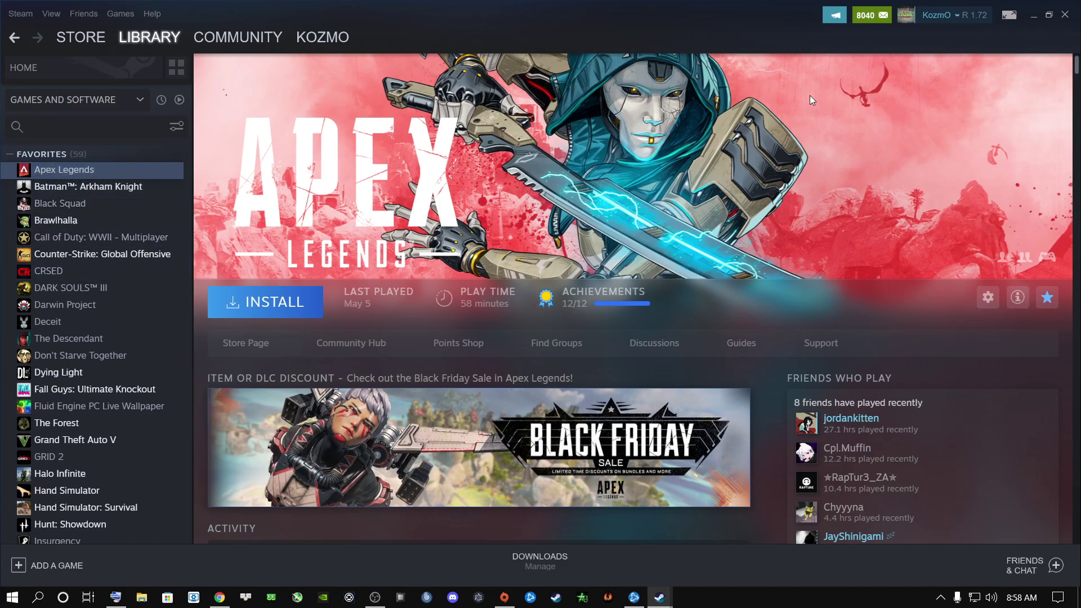
{"action": "left_click", "coordinate": [1032, 17]}
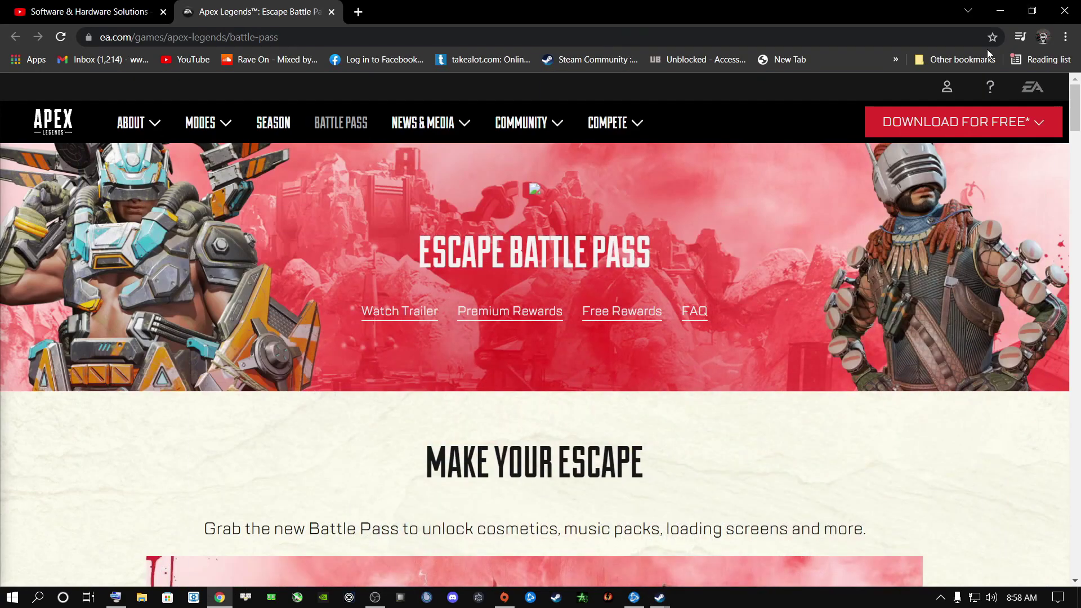
{"action": "left_click", "coordinate": [1000, 12]}
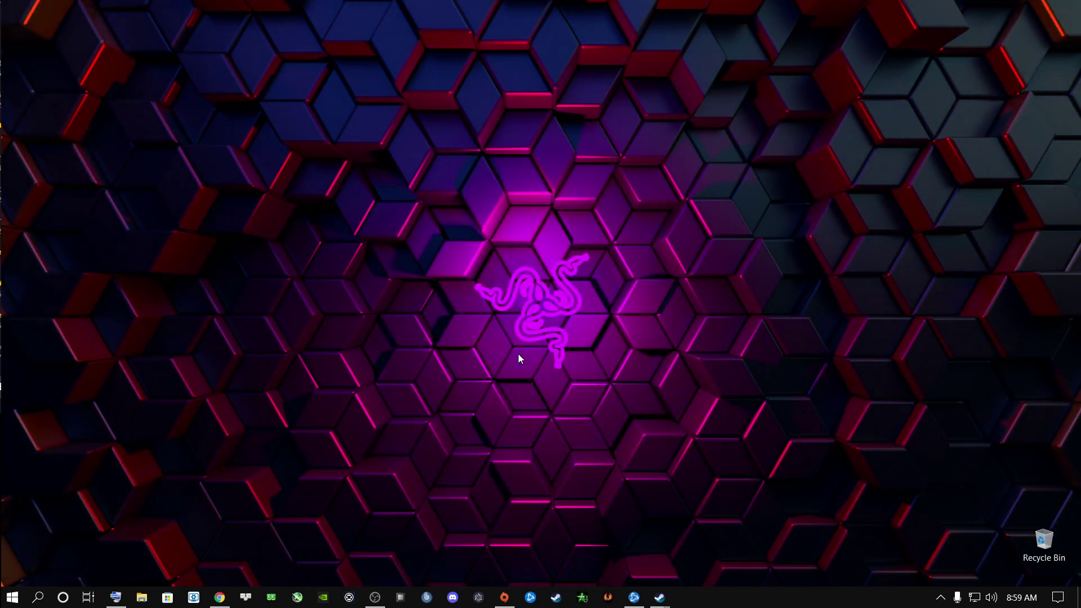
{"action": "right_click", "coordinate": [644, 386]}
{"action": "left_click", "coordinate": [591, 375]}
{"action": "right_click", "coordinate": [523, 354]}
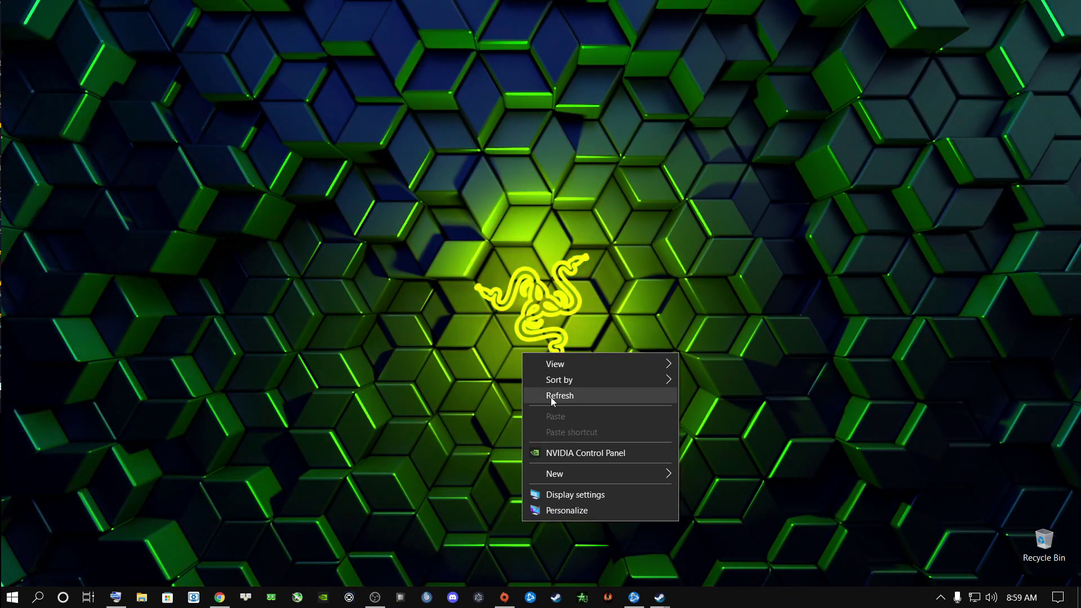
{"action": "left_click", "coordinate": [553, 396]}
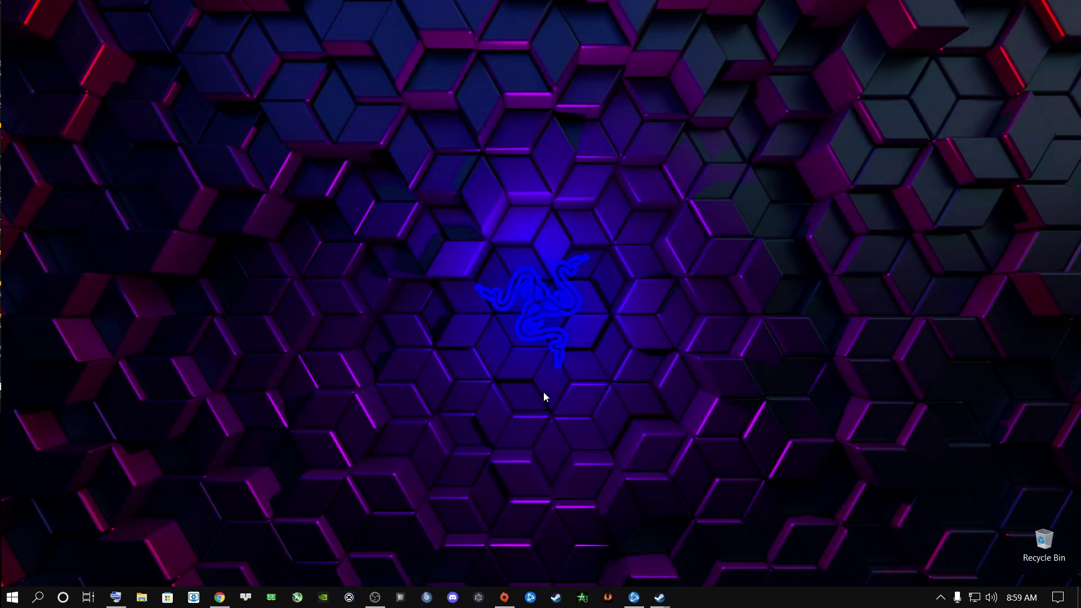
{"action": "right_click", "coordinate": [572, 397]}
{"action": "left_click", "coordinate": [471, 396]}
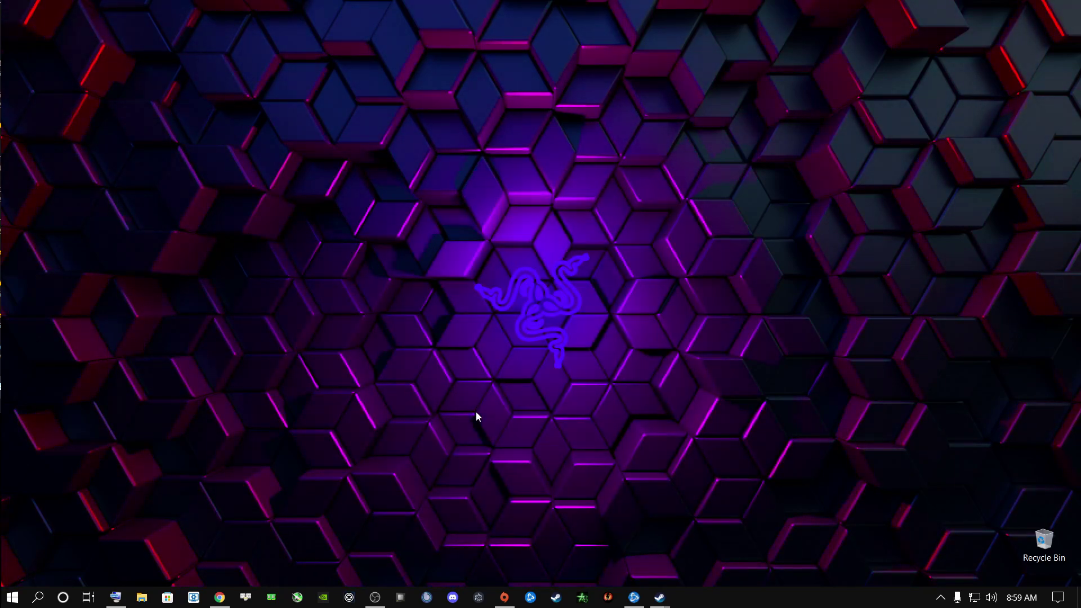
{"action": "right_click", "coordinate": [538, 325]}
{"action": "left_click", "coordinate": [484, 366]}
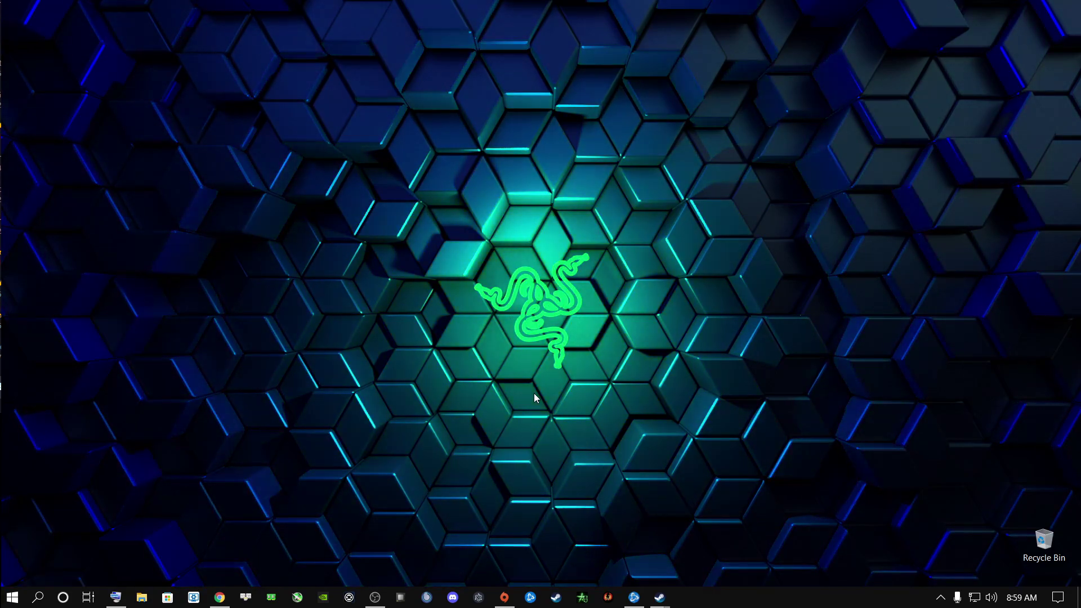
{"action": "right_click", "coordinate": [569, 382]}
{"action": "left_click", "coordinate": [514, 368]}
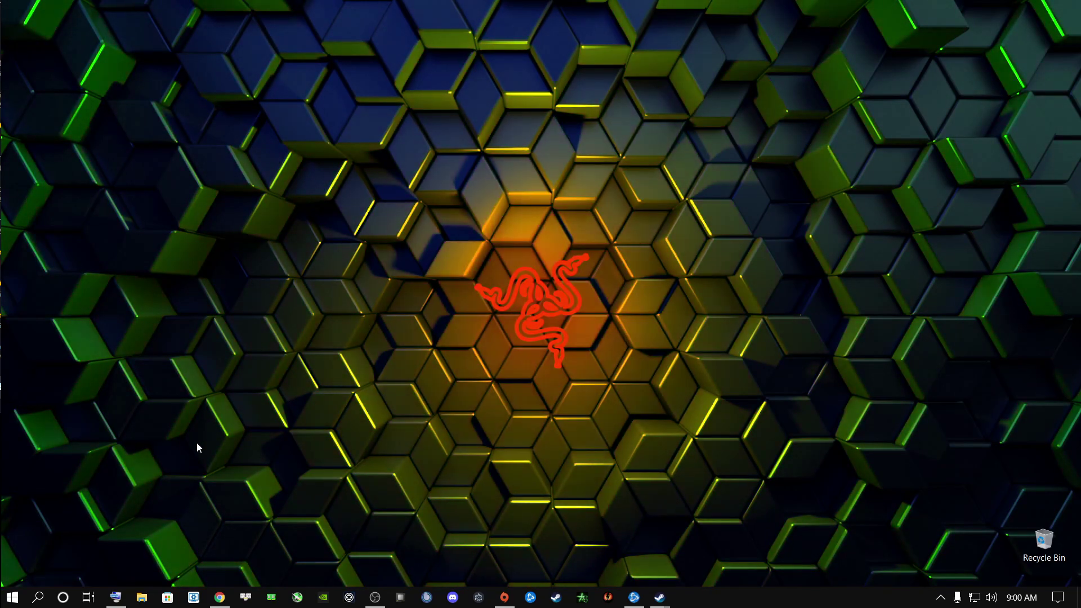
Open Windows Update in the Windows Settings and check for updates.
{"action": "left_click", "coordinate": [13, 596]}
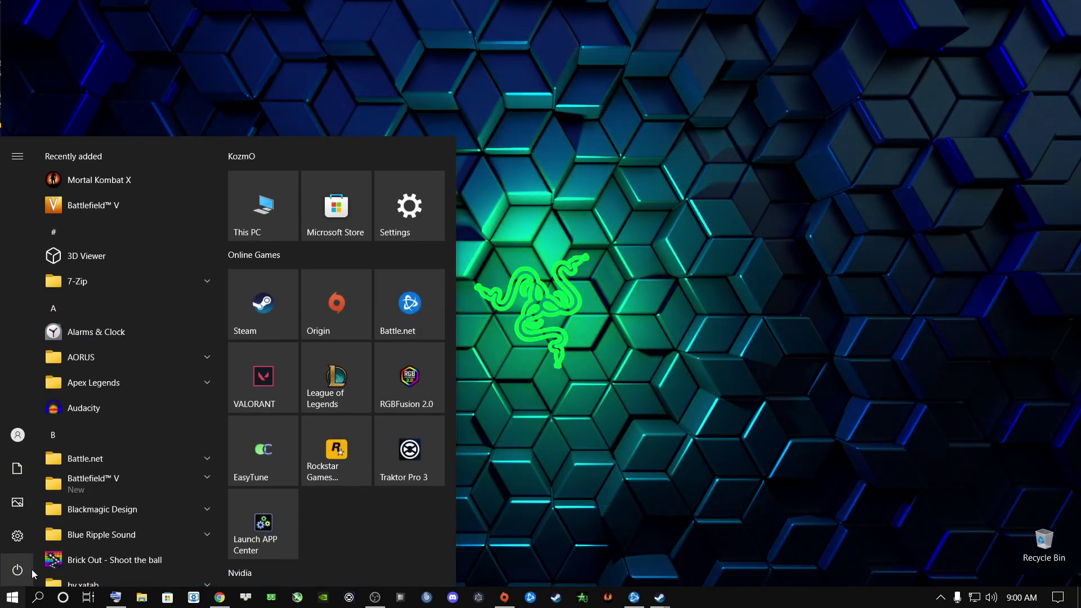
{"action": "left_click", "coordinate": [27, 542]}
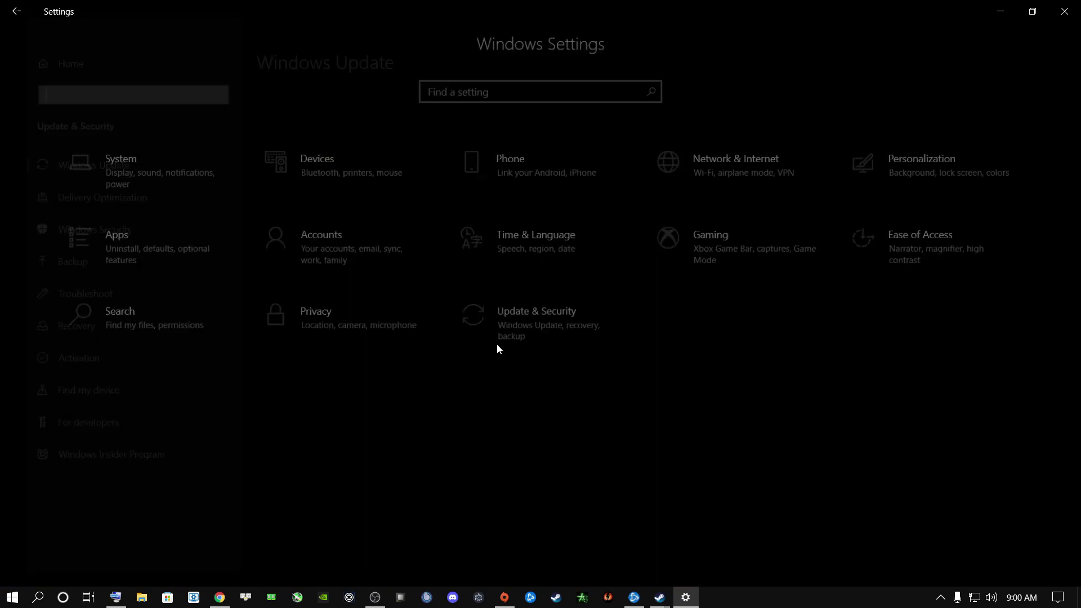
{"action": "left_click", "coordinate": [497, 345]}
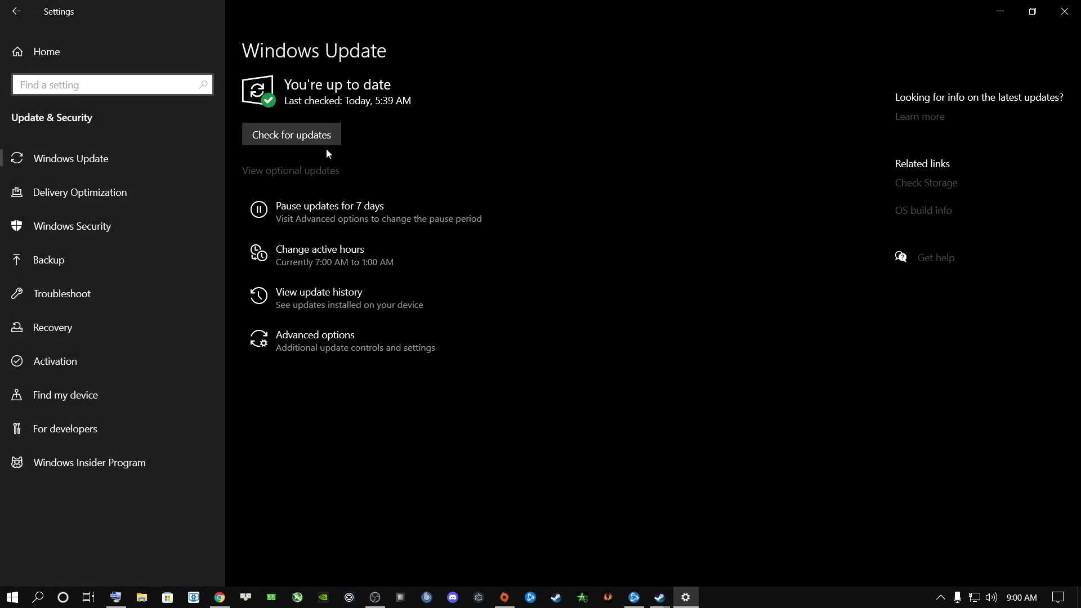
{"action": "left_click", "coordinate": [318, 143]}
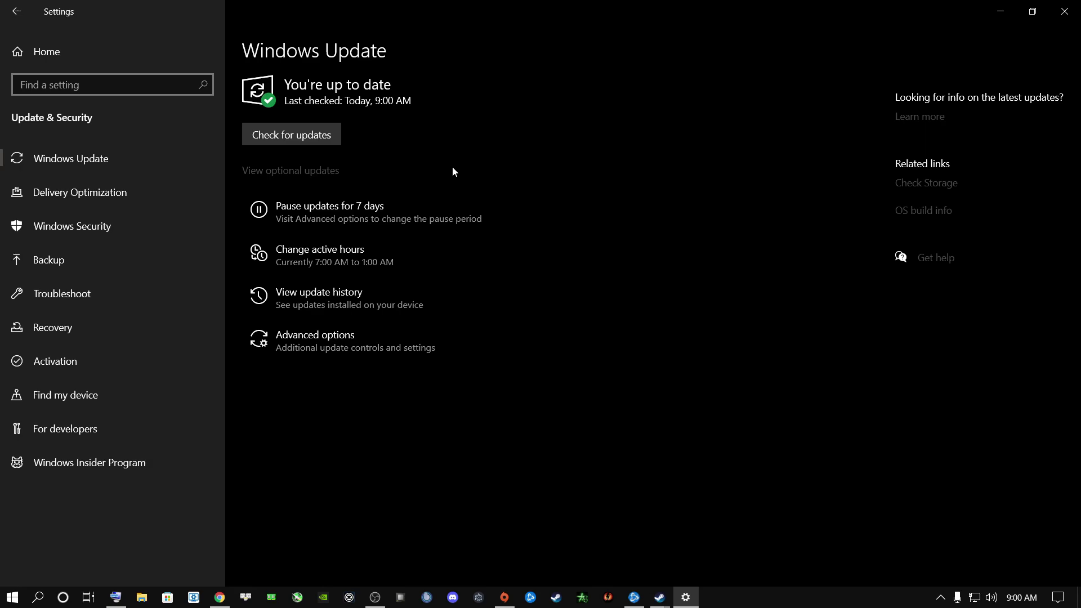
Open the Background apps privacy settings and review which apps may run in the background.
{"action": "left_click", "coordinate": [48, 52]}
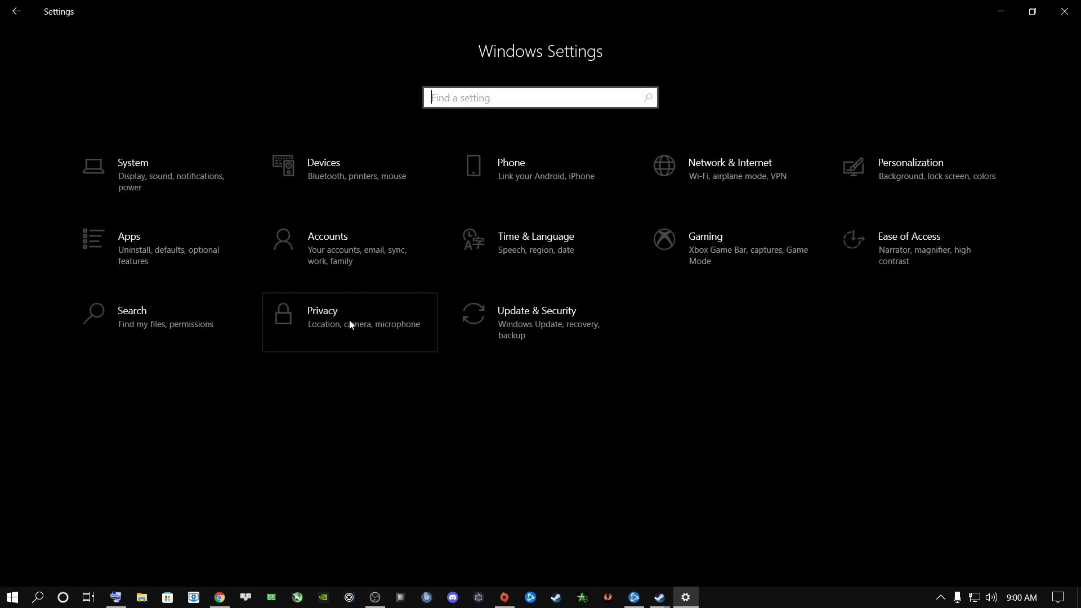
{"action": "left_click", "coordinate": [349, 324]}
{"action": "scroll", "coordinate": [107, 355], "scroll_direction": "down", "scroll_amount": 10}
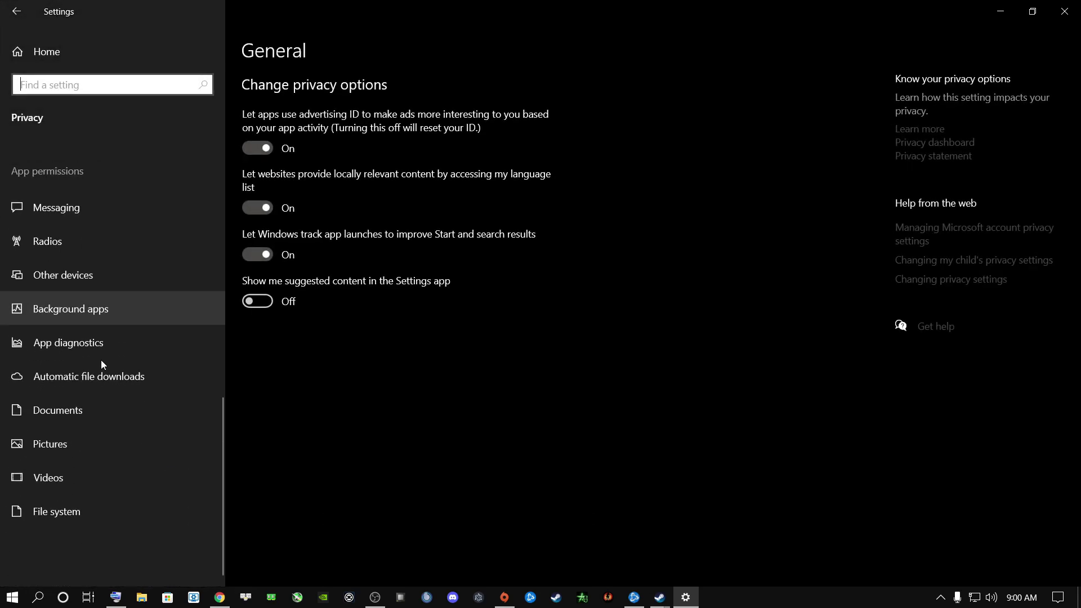
{"action": "left_click", "coordinate": [102, 304]}
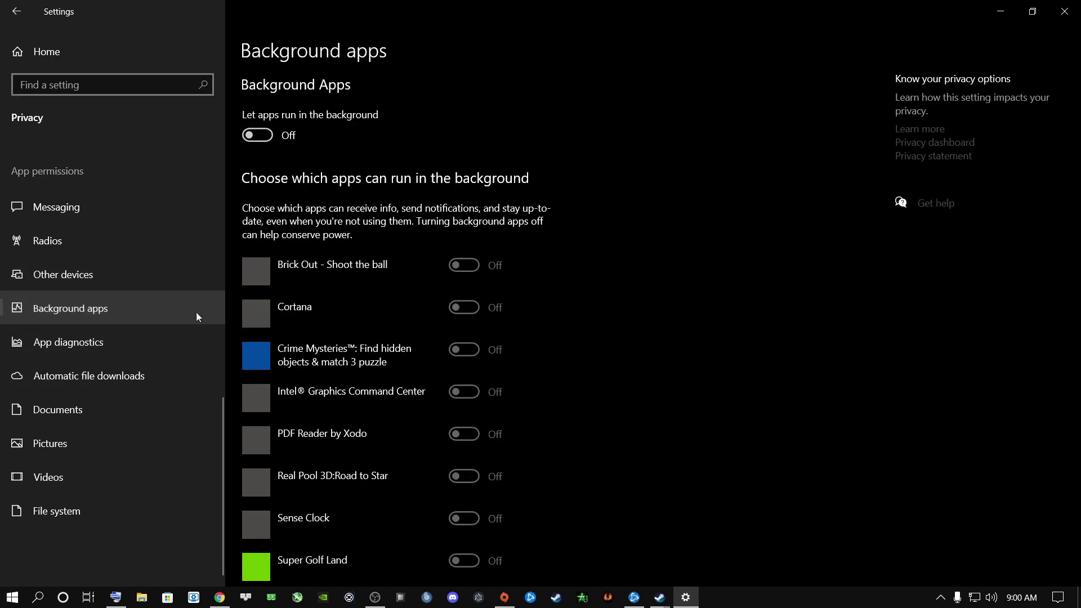
{"action": "scroll", "coordinate": [362, 336], "scroll_direction": "down", "scroll_amount": 15}
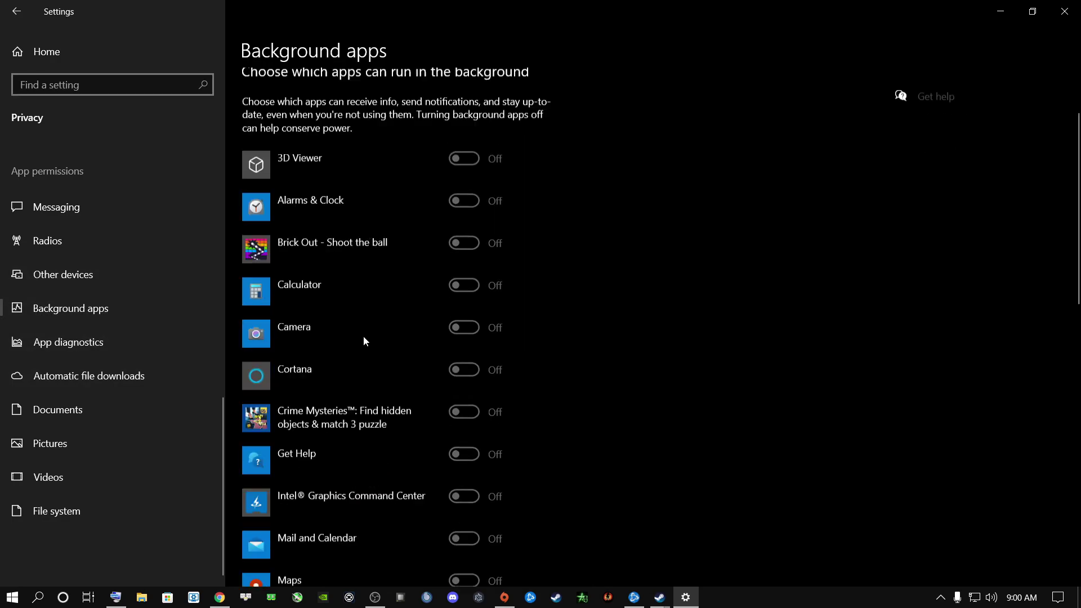
{"action": "scroll", "coordinate": [362, 360], "scroll_direction": "up", "scroll_amount": 8}
{"action": "scroll", "coordinate": [364, 371], "scroll_direction": "up", "scroll_amount": 8}
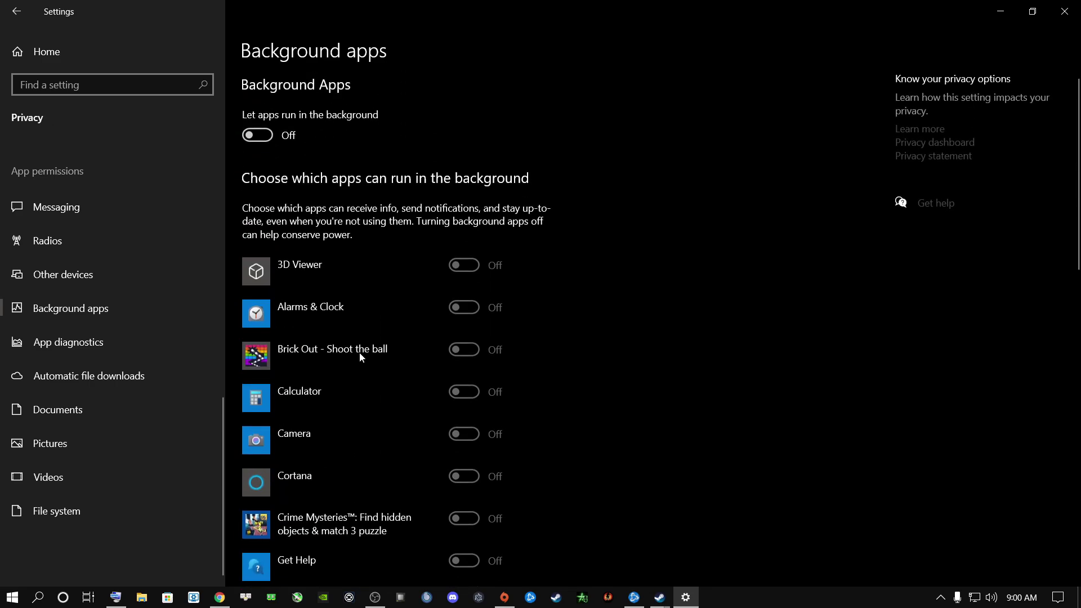
Open the Game Mode page in the Gaming settings and switch Game Mode on and back off.
{"action": "left_click", "coordinate": [41, 59]}
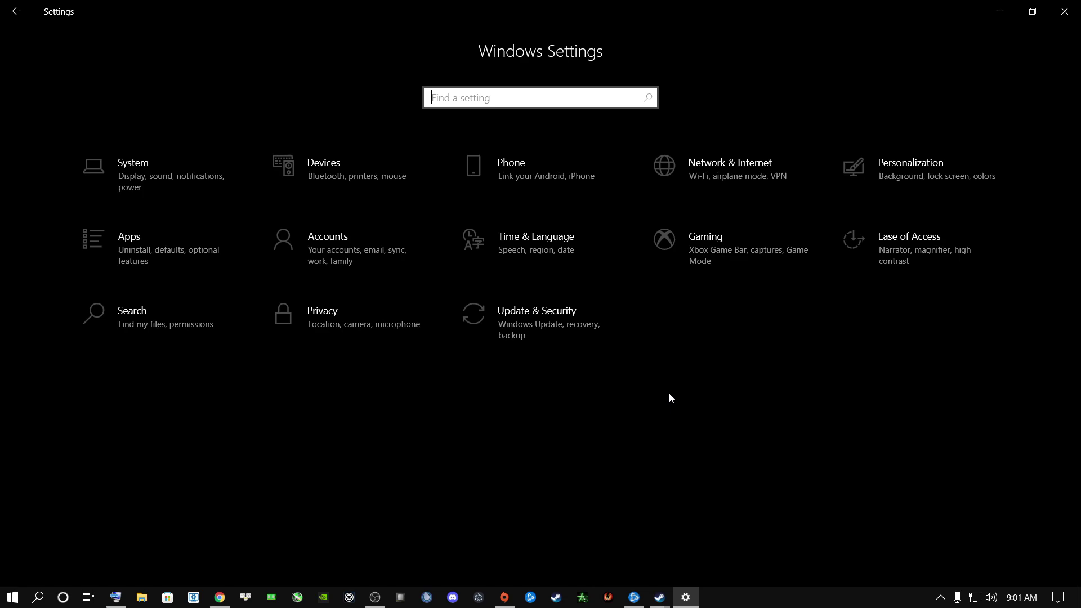
{"action": "left_click", "coordinate": [673, 268]}
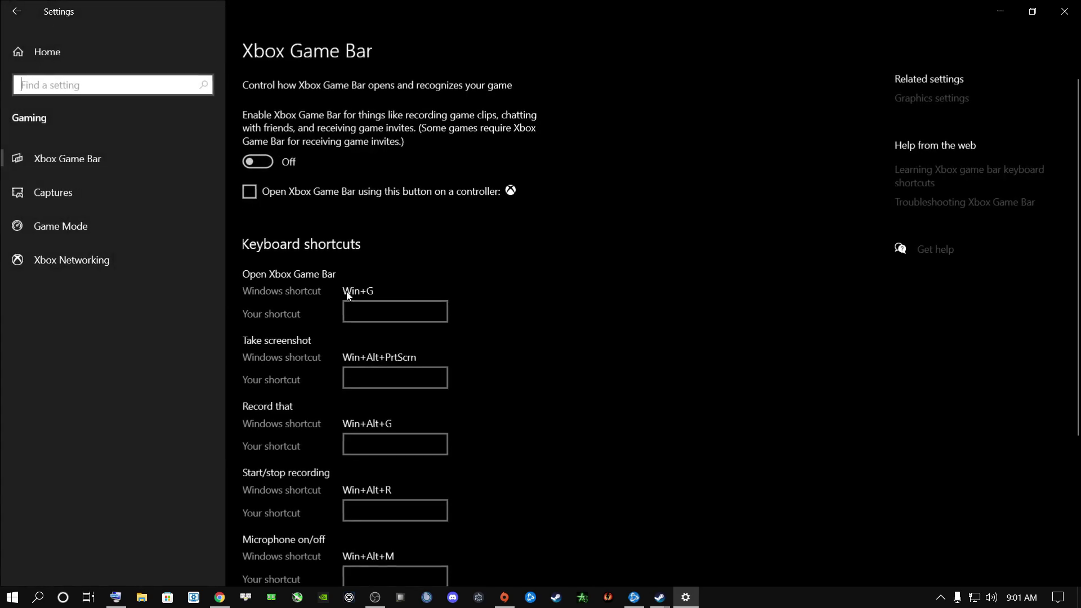
{"action": "left_click", "coordinate": [61, 226]}
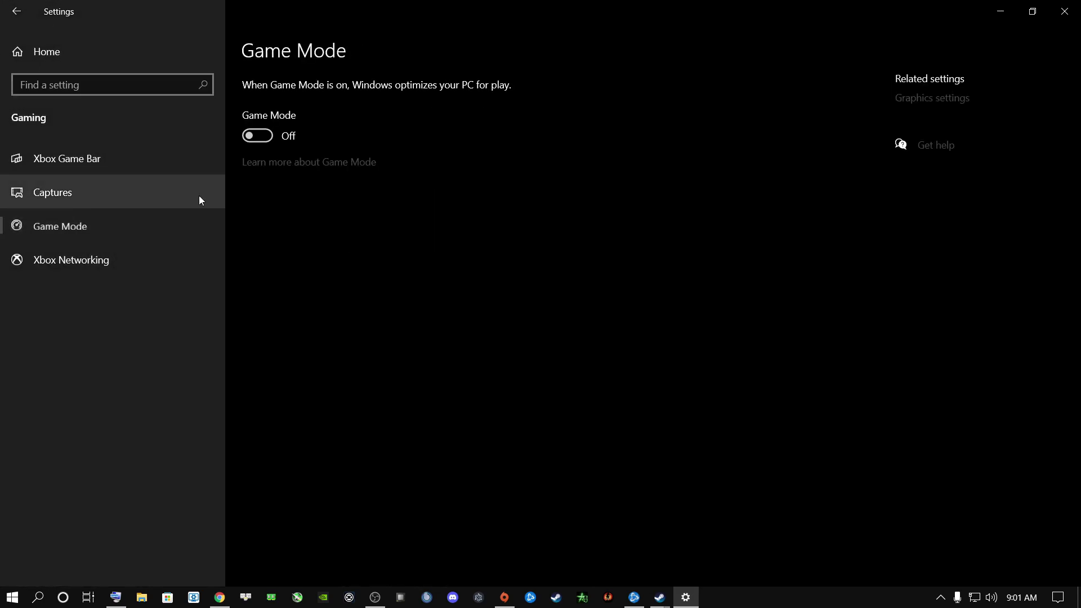
{"action": "left_click", "coordinate": [262, 139]}
{"action": "left_click", "coordinate": [260, 135]}
Open the Colors page of the Personalization settings from the Settings home page.
{"action": "left_click", "coordinate": [97, 56]}
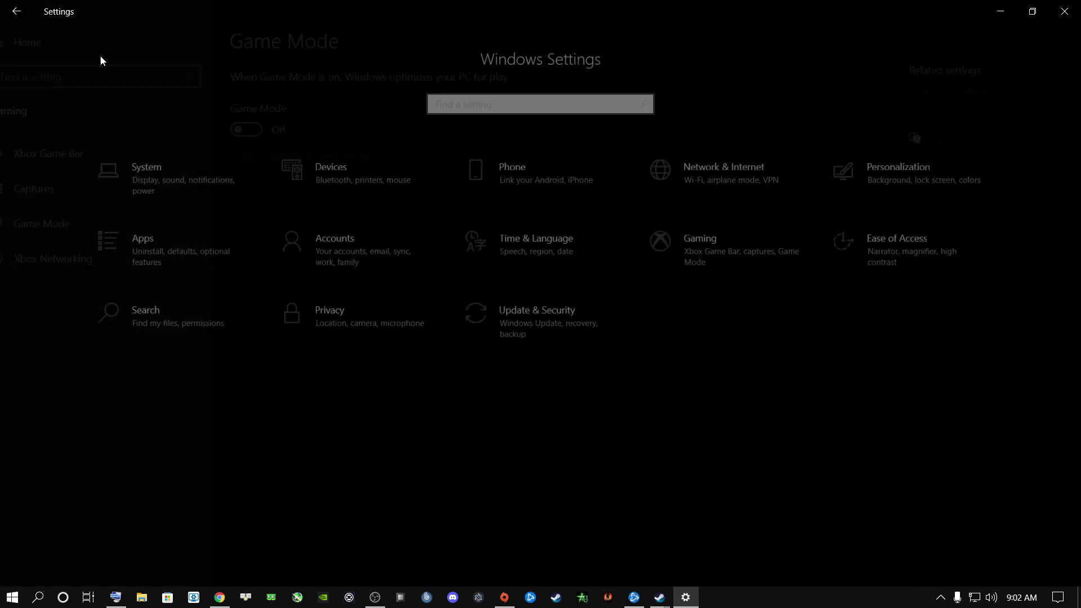
{"action": "left_click", "coordinate": [880, 168]}
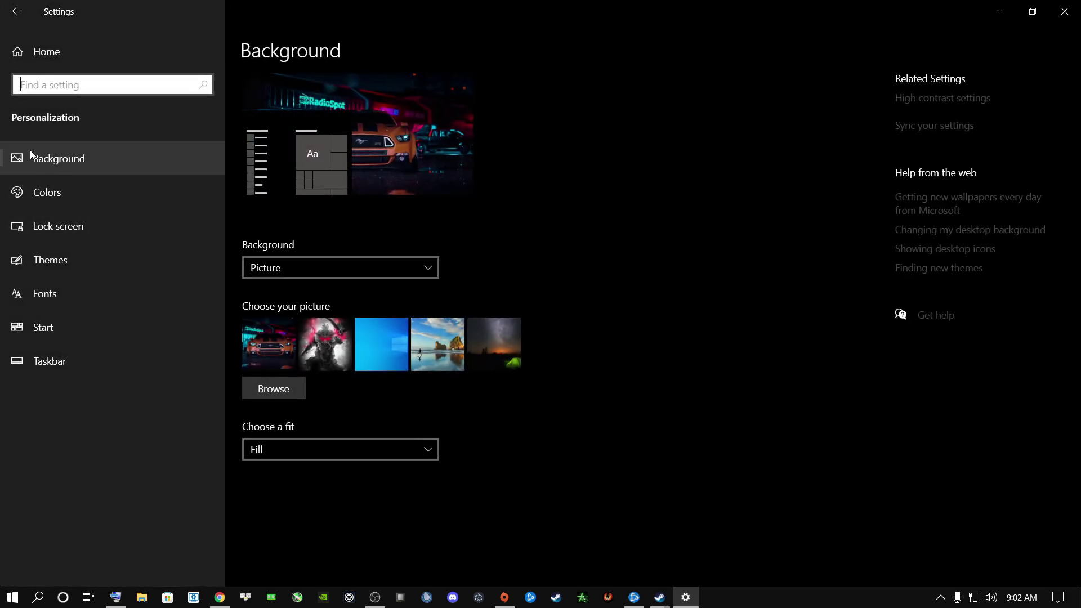
{"action": "left_click", "coordinate": [49, 186]}
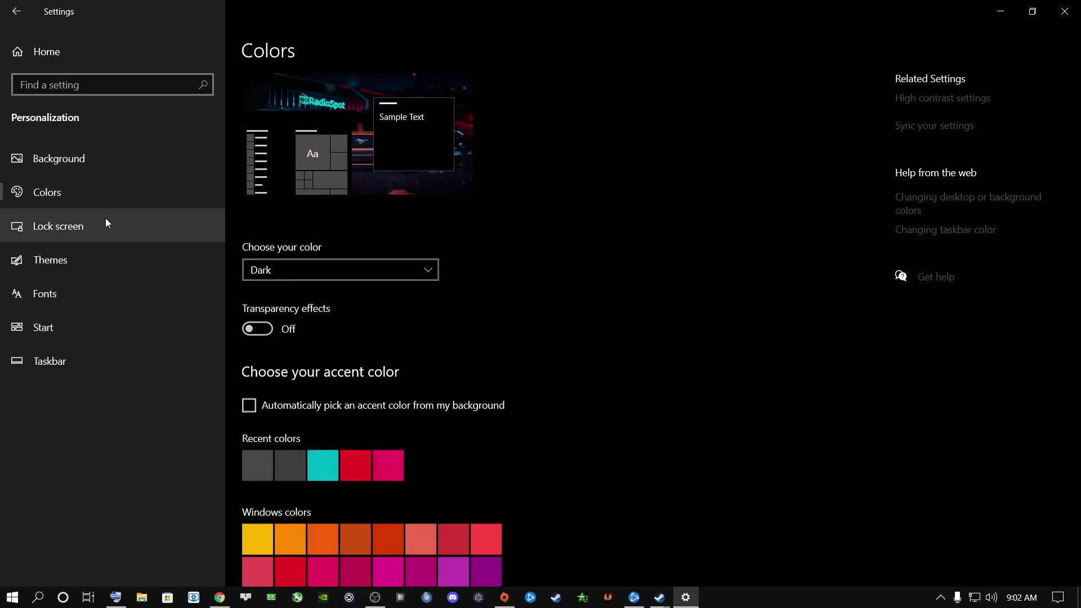
Switch the Windows color mode to Light and back to Dark.
{"action": "left_click", "coordinate": [318, 271]}
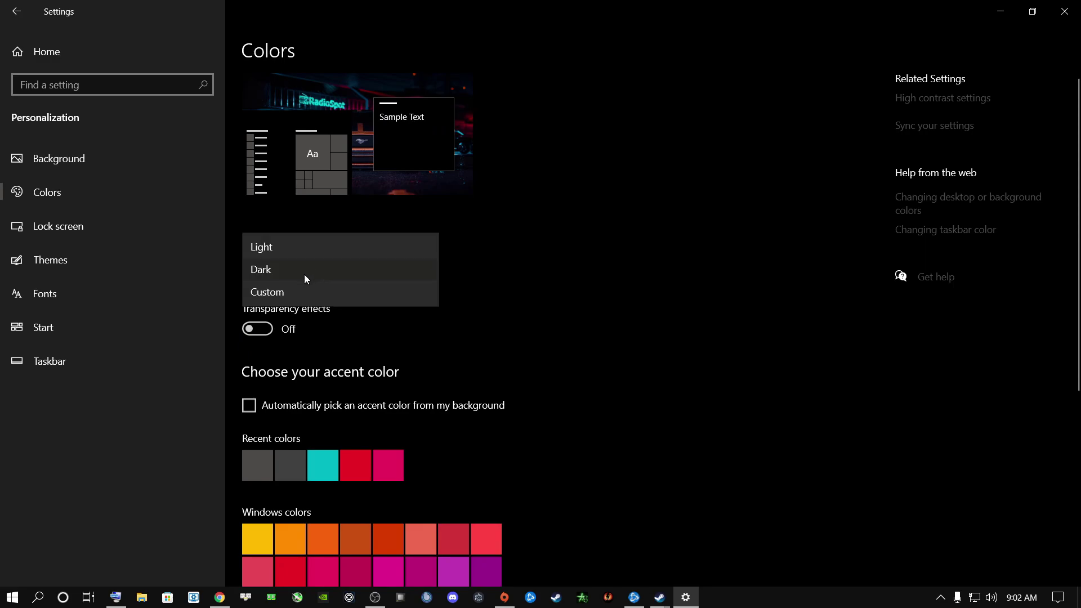
{"action": "left_click", "coordinate": [273, 247]}
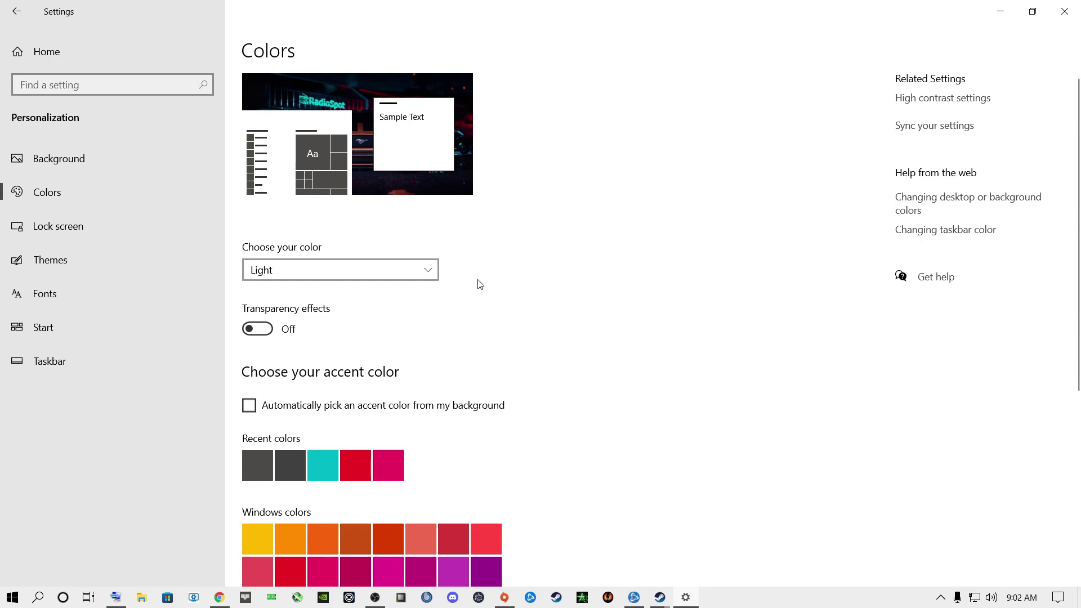
{"action": "left_click", "coordinate": [390, 269]}
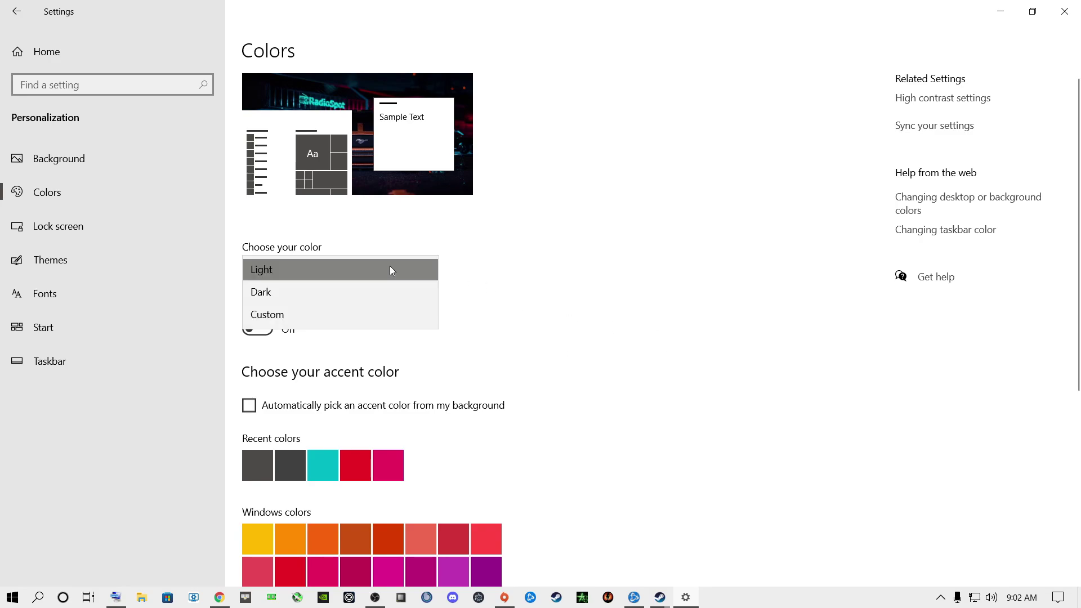
{"action": "left_click", "coordinate": [296, 295]}
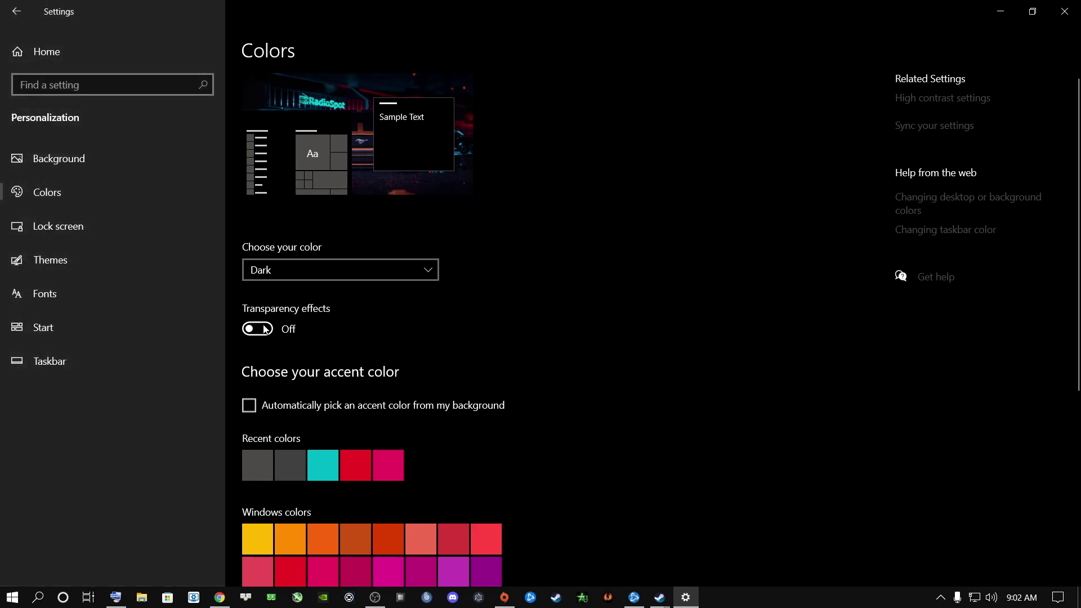
Review the transparency effects and accent color options on the Colors page, and close the Settings window.
{"action": "scroll", "coordinate": [345, 403], "scroll_direction": "down", "scroll_amount": 5}
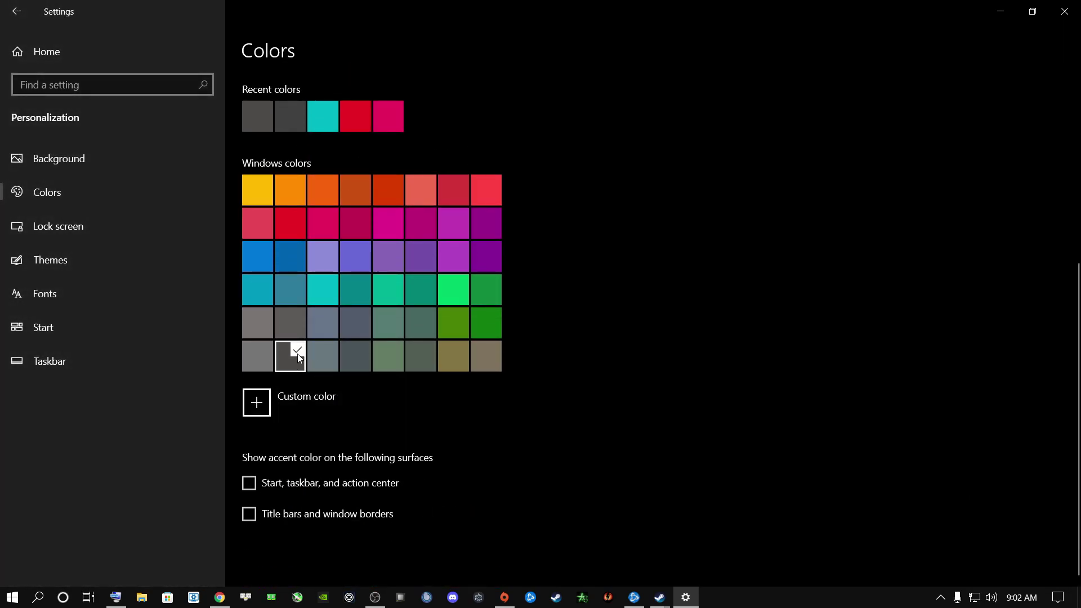
{"action": "scroll", "coordinate": [394, 358], "scroll_direction": "up", "scroll_amount": 5}
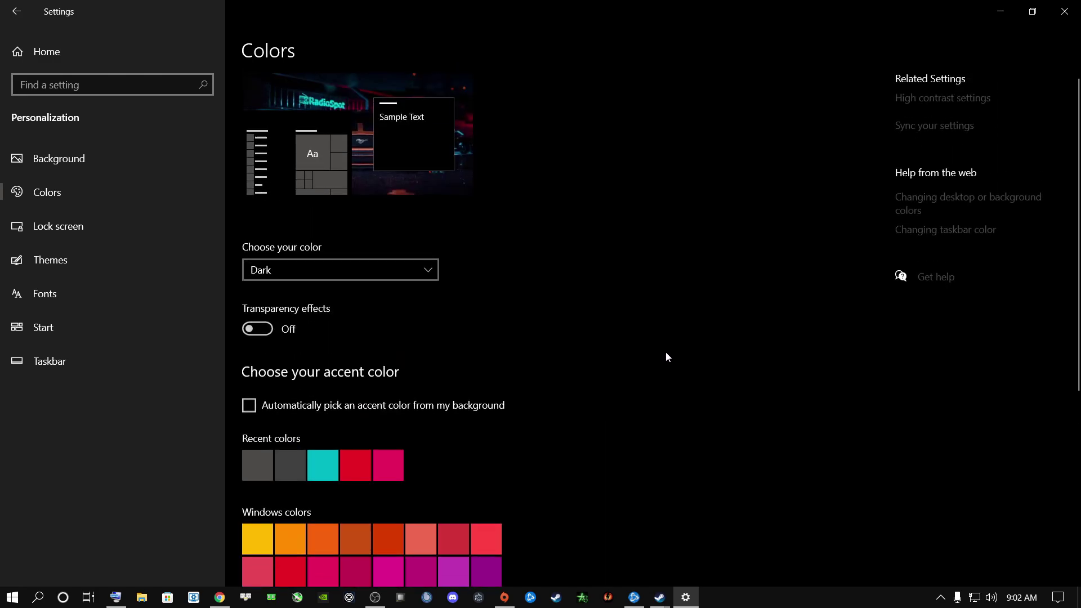
{"action": "scroll", "coordinate": [667, 355], "scroll_direction": "down", "scroll_amount": 5}
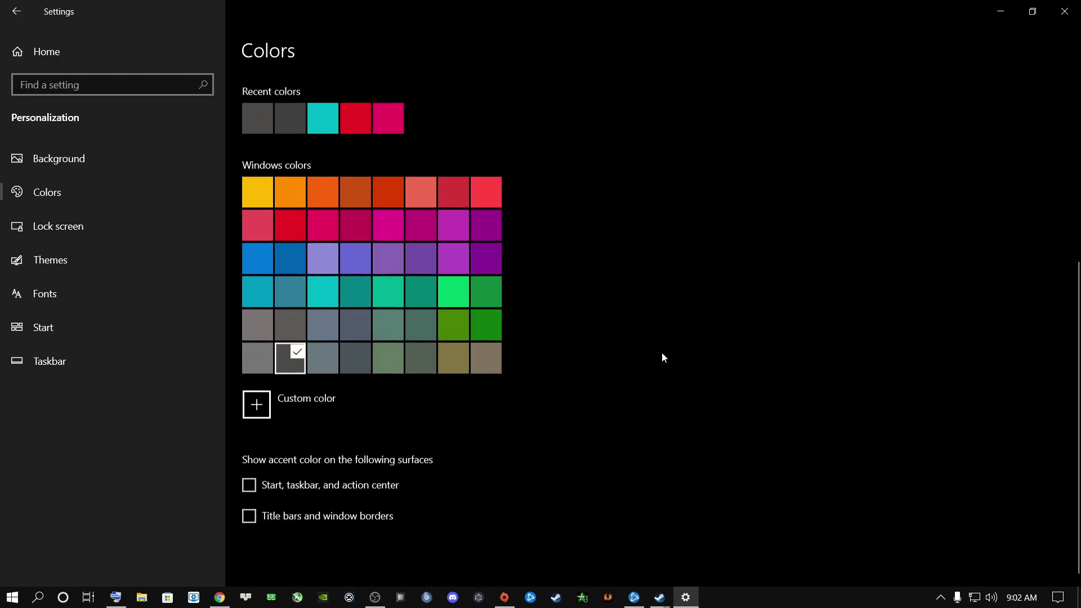
{"action": "scroll", "coordinate": [662, 358], "scroll_direction": "up", "scroll_amount": 4}
{"action": "scroll", "coordinate": [661, 352], "scroll_direction": "up", "scroll_amount": 1}
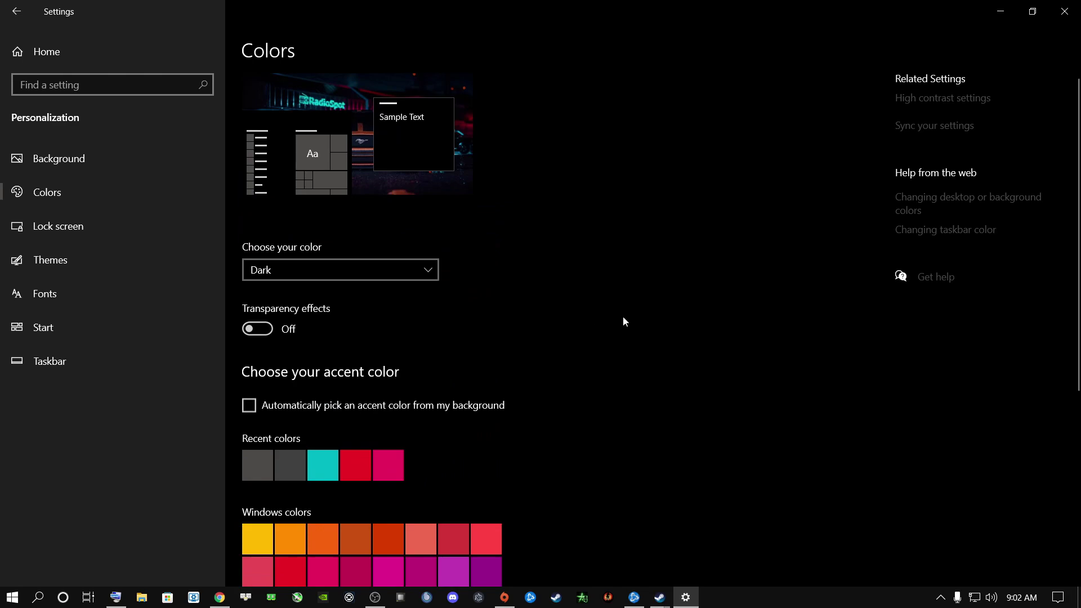
{"action": "scroll", "coordinate": [646, 345], "scroll_direction": "down", "scroll_amount": 5}
{"action": "scroll", "coordinate": [650, 361], "scroll_direction": "up", "scroll_amount": 5}
{"action": "left_click", "coordinate": [1063, 11]}
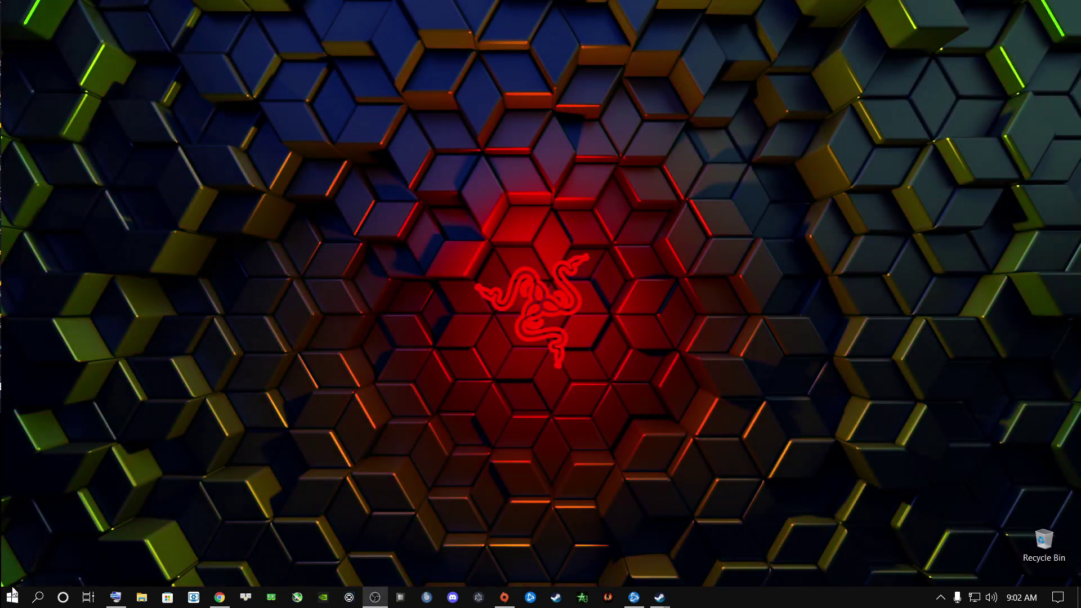
Open the user's temporary files folder by running %temp% from the Run dialog.
{"action": "key", "text": "super+s"}
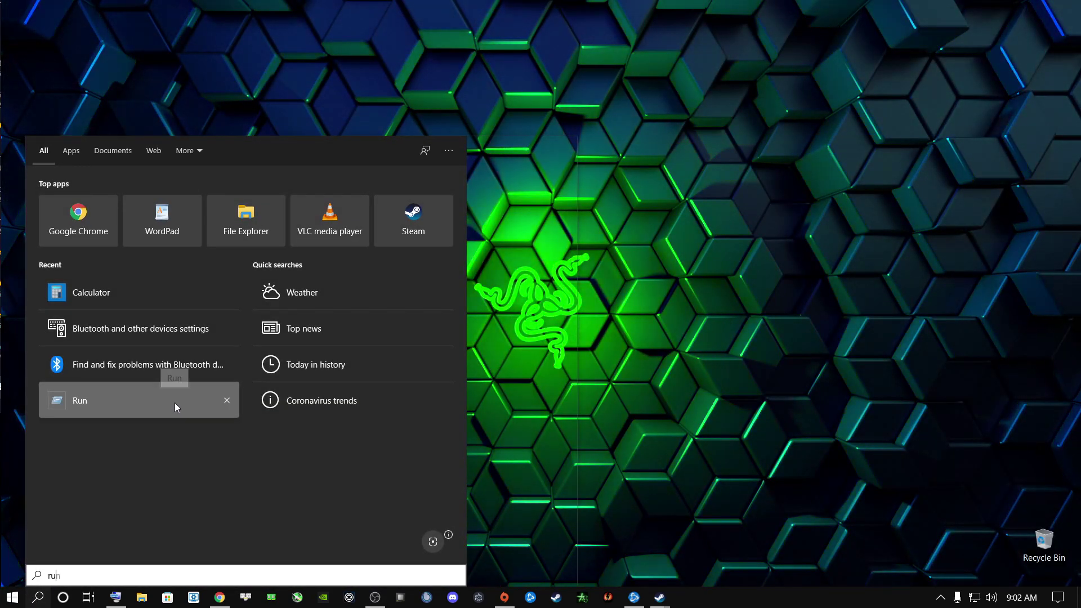
{"action": "left_click", "coordinate": [174, 403]}
{"action": "key", "text": "Right"}
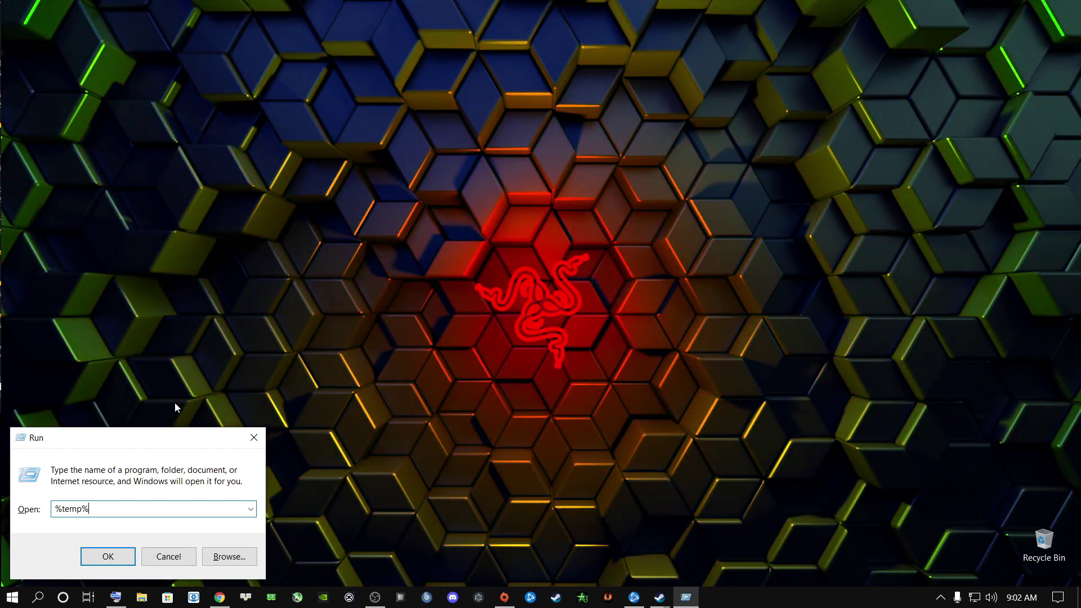
{"action": "double_click", "coordinate": [96, 511]}
{"action": "left_click", "coordinate": [107, 514]}
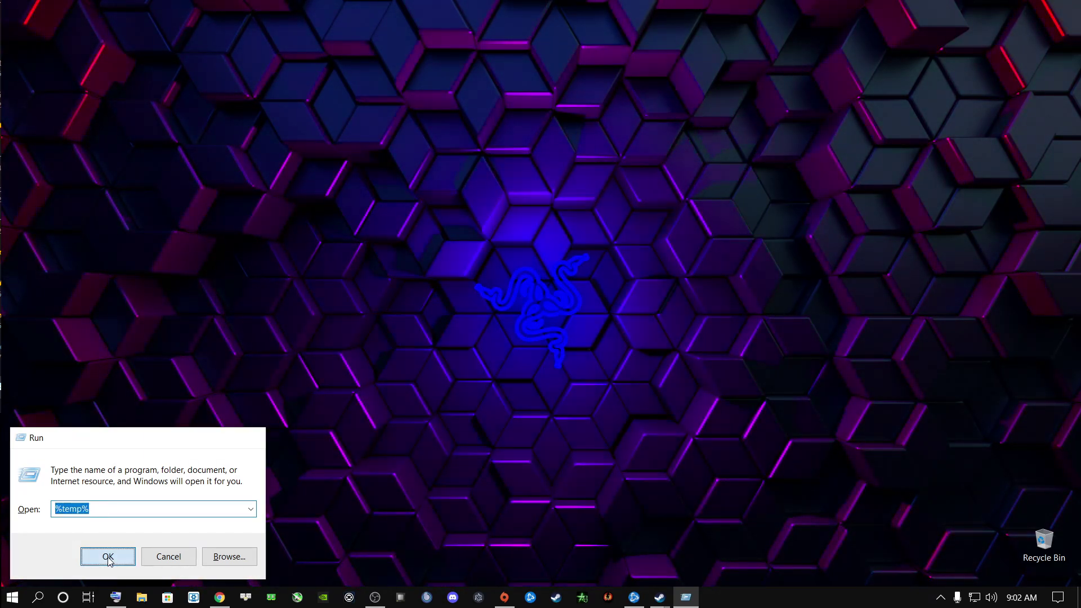
{"action": "key", "text": "Return"}
Delete all folders and files in the Temp folder, skipping those in use, and close the folder window.
{"action": "left_click", "coordinate": [170, 259]}
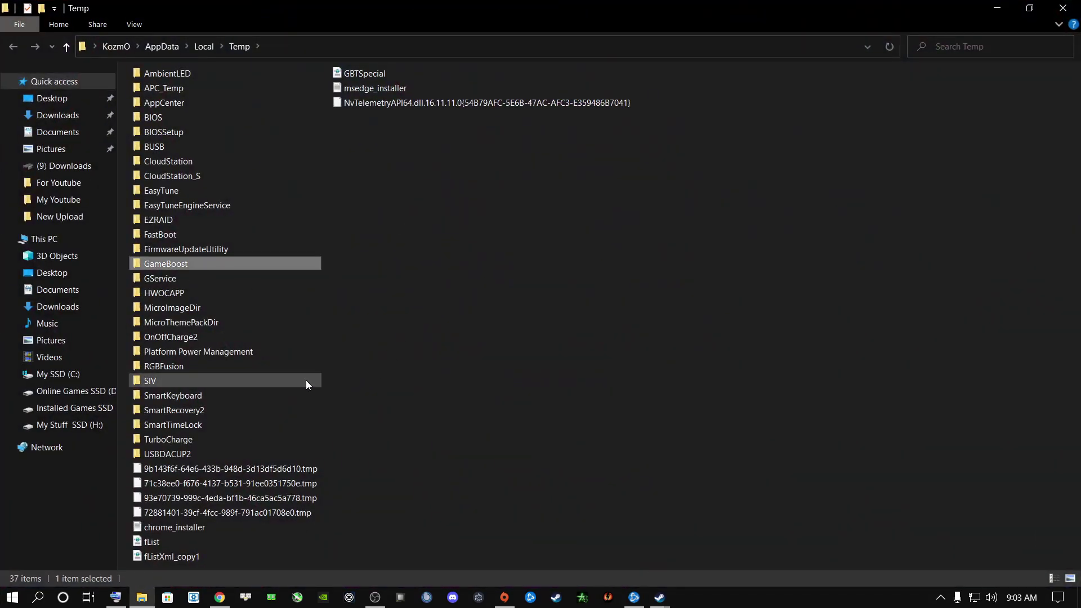
{"action": "key", "text": "ctrl+a"}
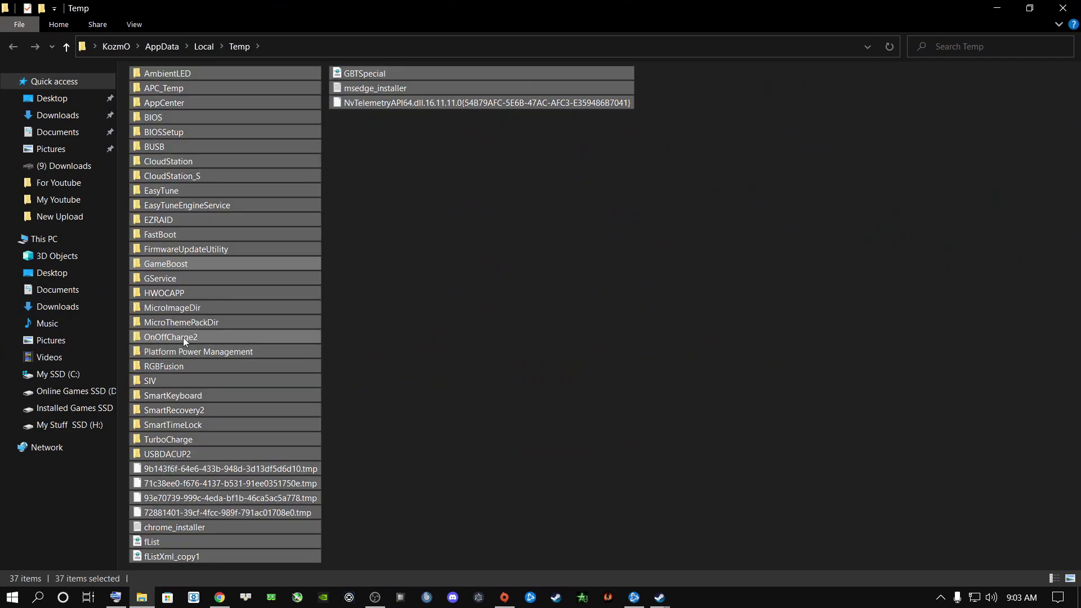
{"action": "right_click", "coordinate": [176, 324]}
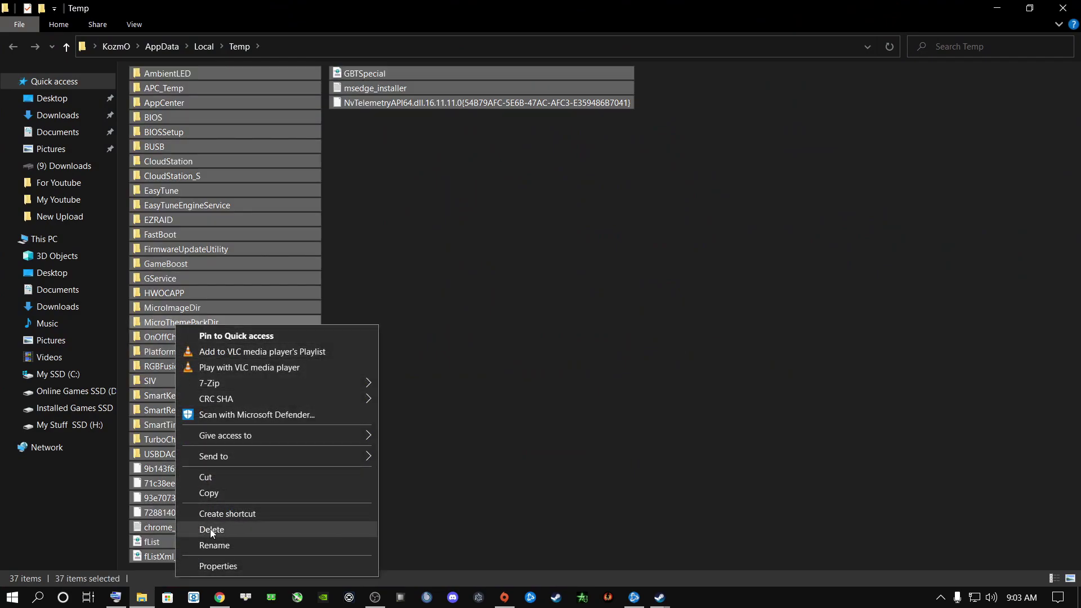
{"action": "left_click", "coordinate": [211, 528]}
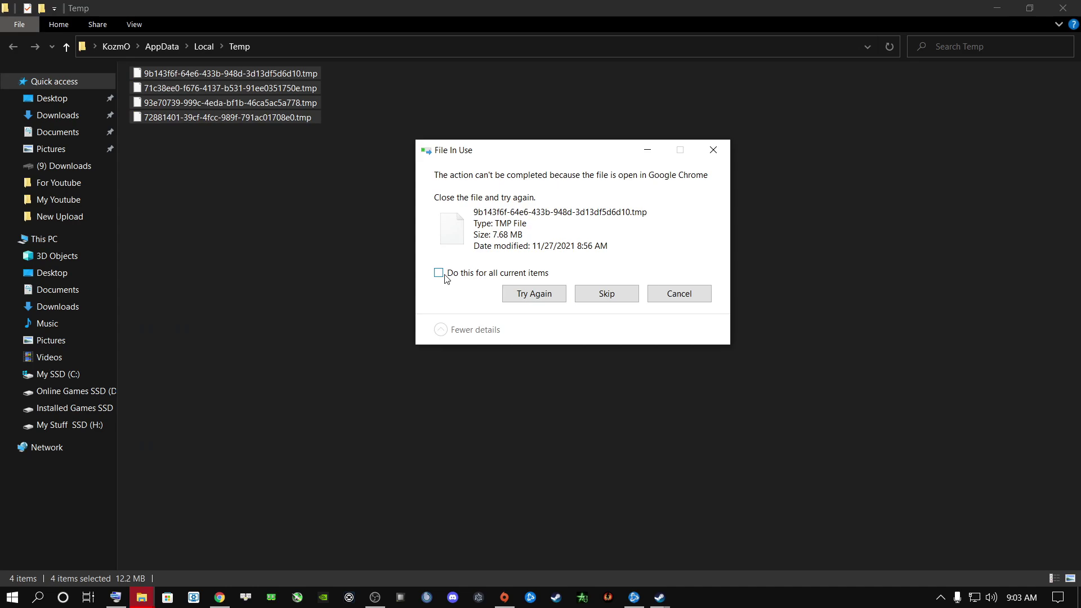
{"action": "left_click", "coordinate": [606, 294]}
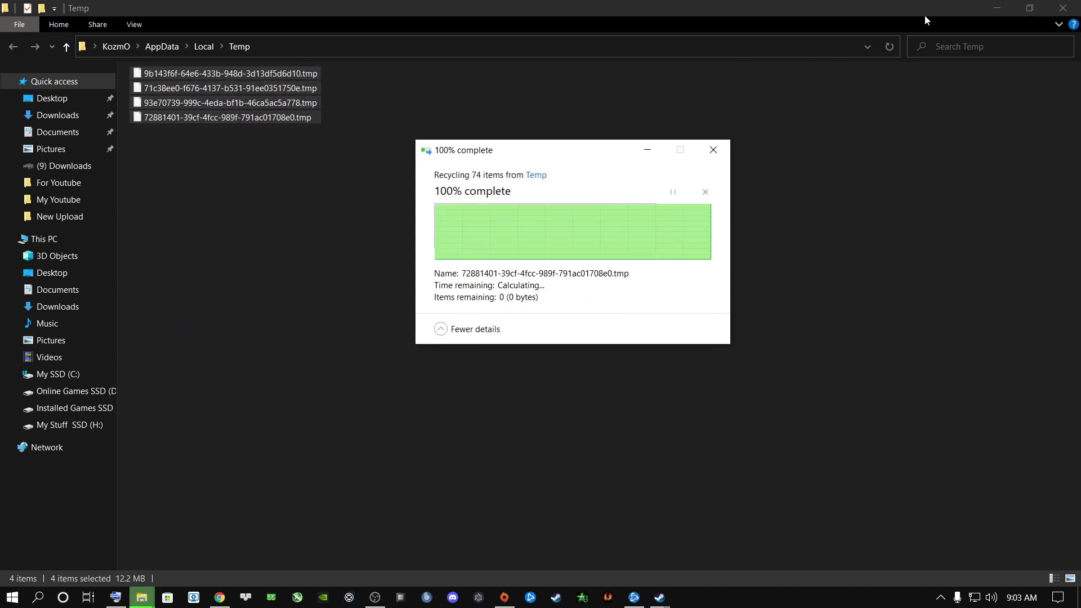
{"action": "left_click", "coordinate": [1063, 6]}
Empty the Recycle Bin to permanently remove the deleted temporary files.
{"action": "right_click", "coordinate": [1046, 541]}
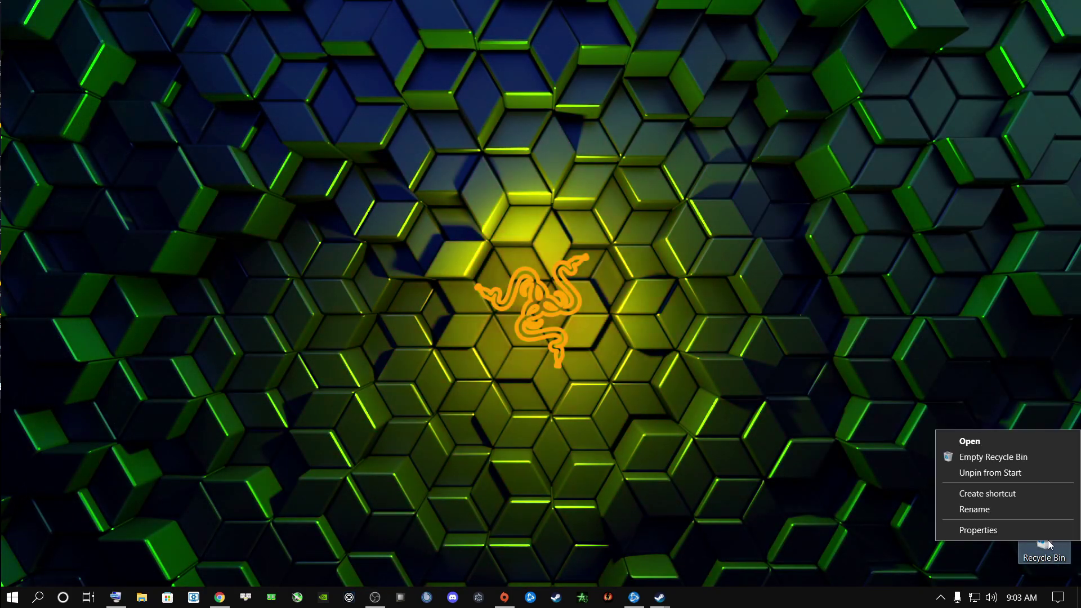
{"action": "left_click", "coordinate": [978, 458]}
{"action": "left_click", "coordinate": [587, 312]}
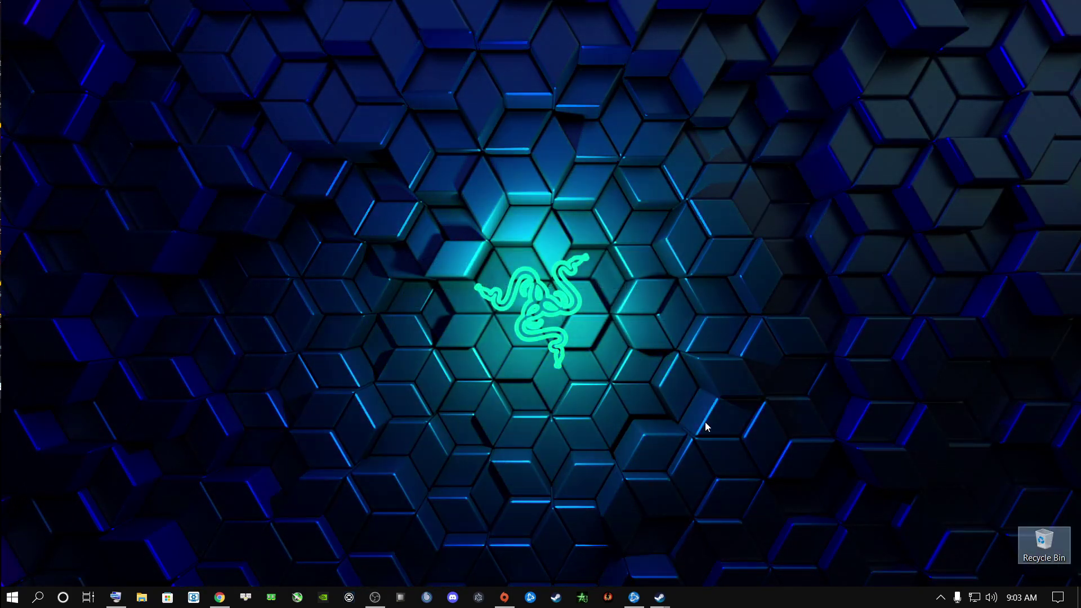
{"action": "right_click", "coordinate": [752, 282]}
{"action": "left_click", "coordinate": [492, 385]}
Open the Windows Prefetch folder by running prefetch from the Run dialog, granting access to the folder.
{"action": "left_click", "coordinate": [37, 597]}
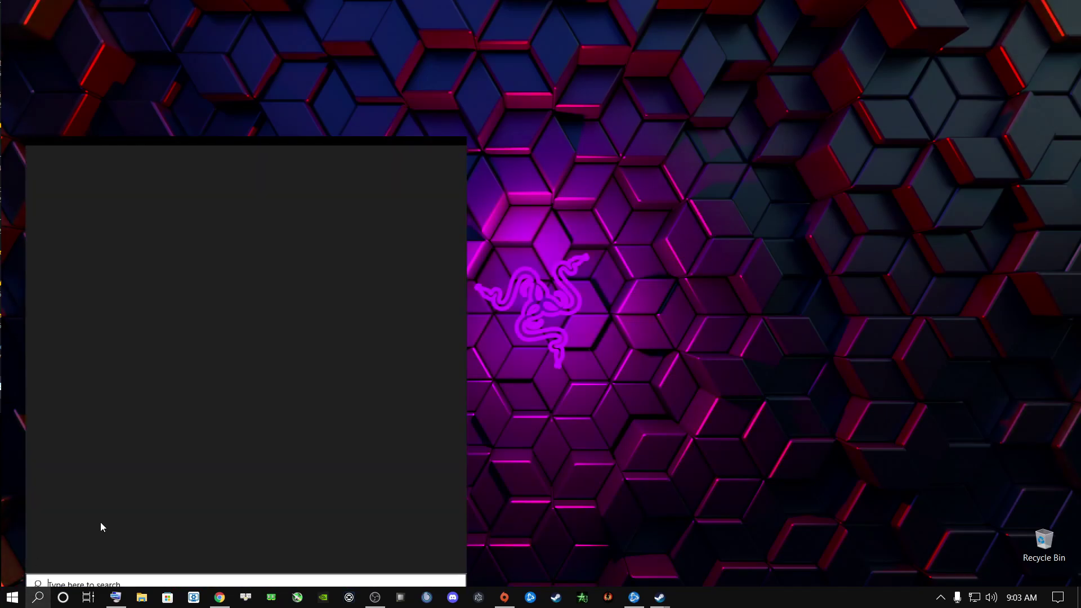
{"action": "type", "text": "run"}
{"action": "key", "text": "Return"}
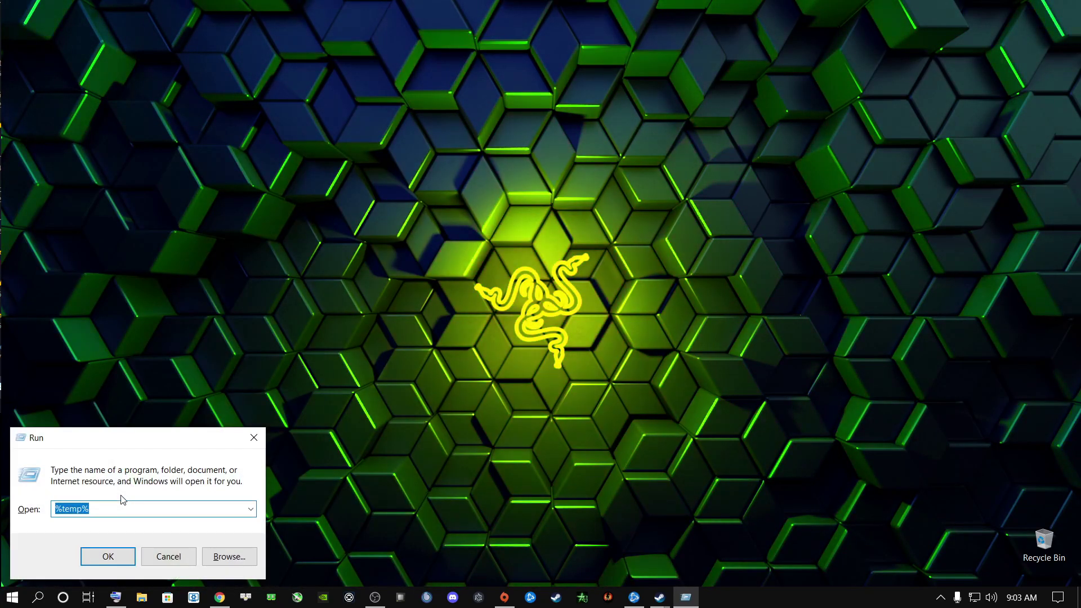
{"action": "type", "text": "prefetch"}
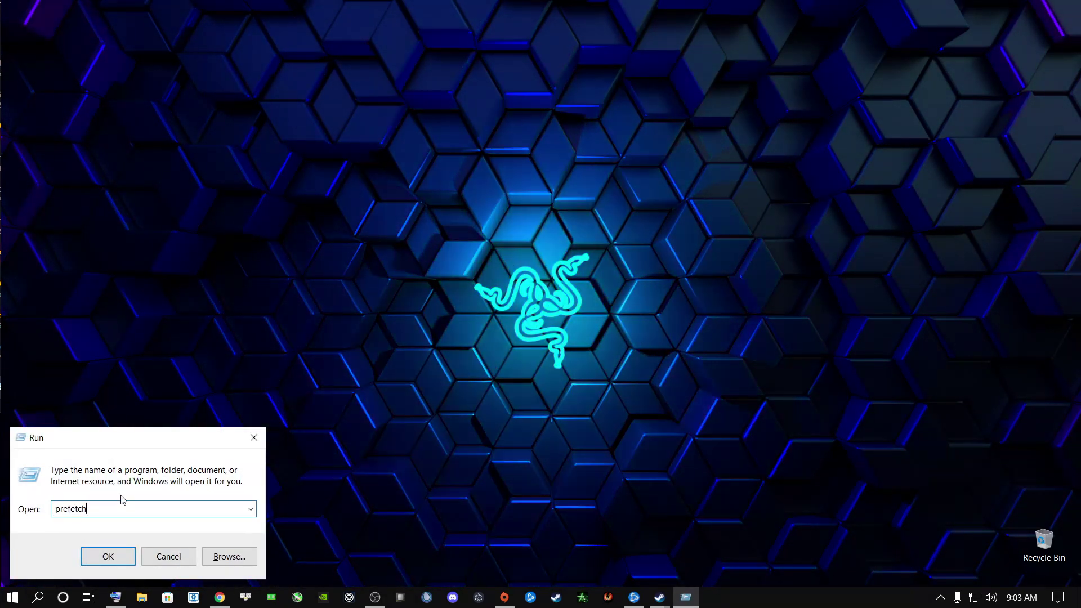
{"action": "key", "text": "Return"}
{"action": "left_click", "coordinate": [566, 322]}
Delete all files in the Prefetch folder, skipping any in use, and close the folder window.
{"action": "left_click", "coordinate": [185, 199]}
{"action": "key", "text": "ctrl+a"}
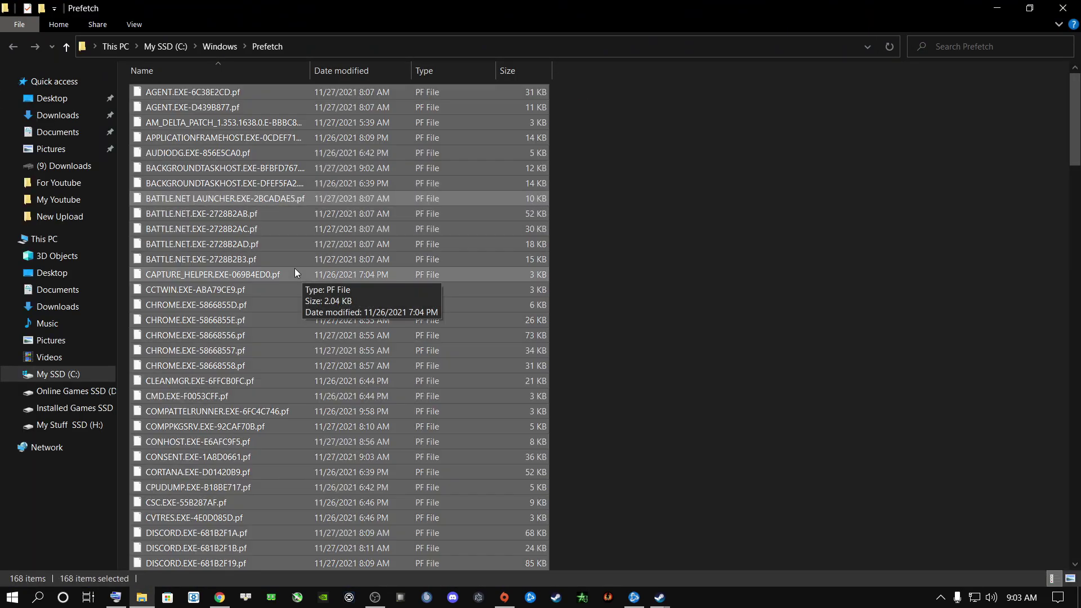
{"action": "right_click", "coordinate": [194, 258]}
{"action": "left_click", "coordinate": [234, 411]}
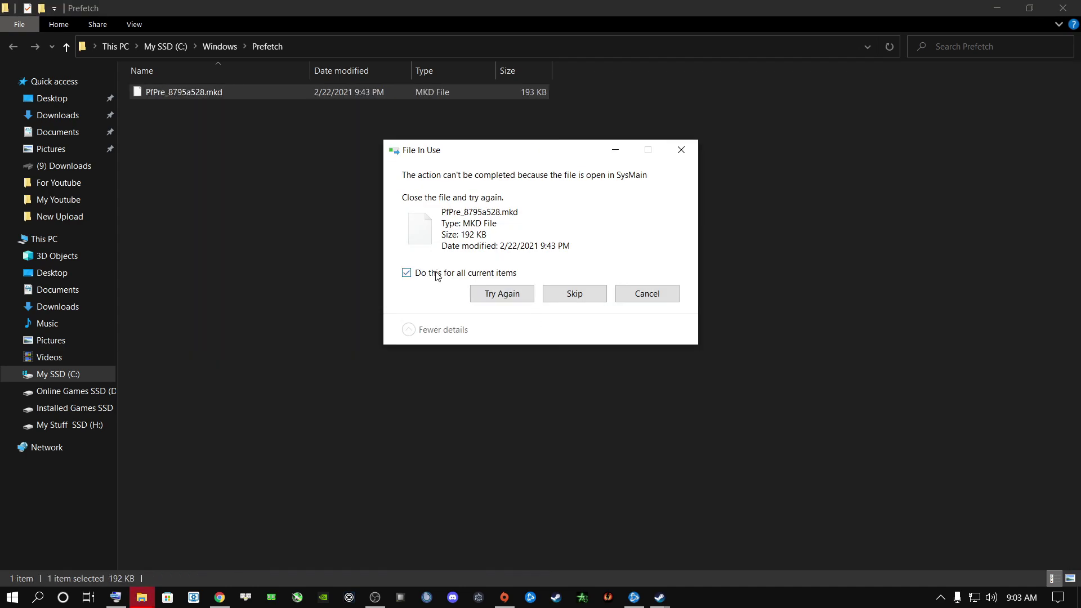
{"action": "left_click", "coordinate": [573, 295]}
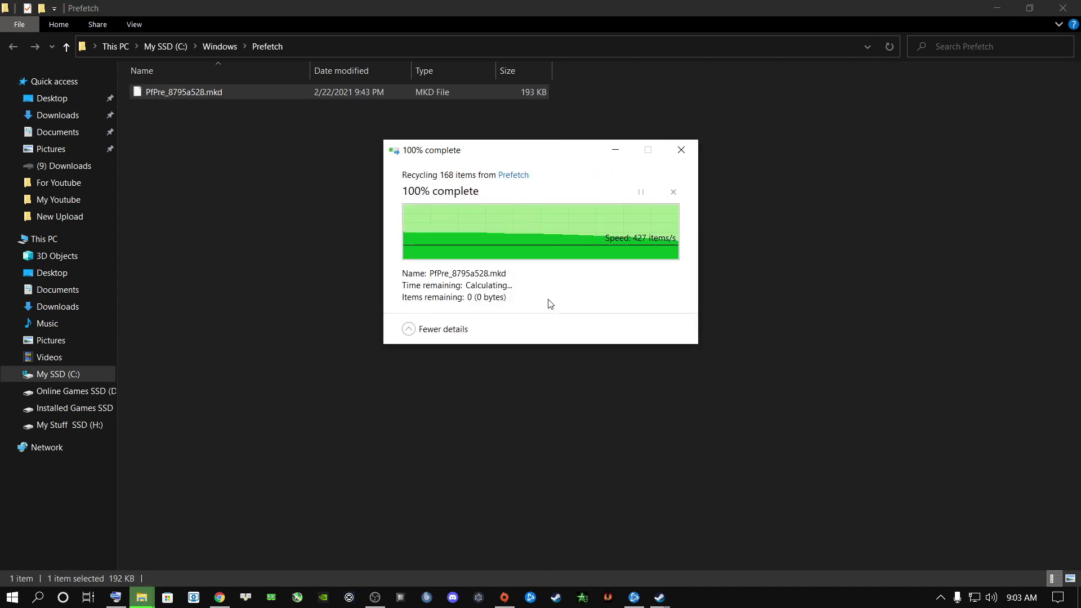
{"action": "left_click", "coordinate": [1061, 8]}
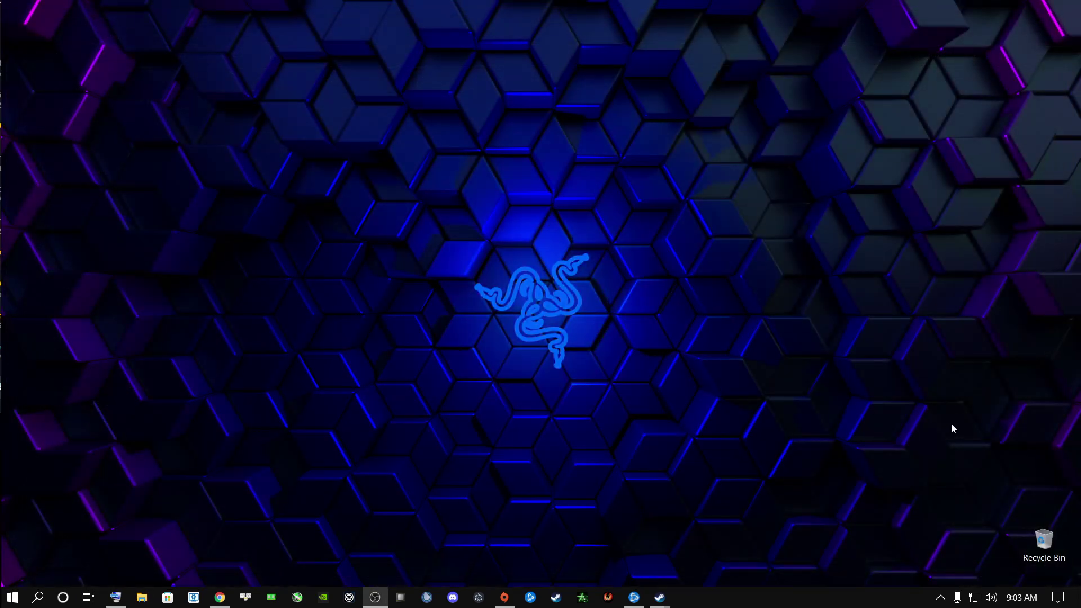
Empty the Recycle Bin to permanently remove the deleted prefetch files.
{"action": "right_click", "coordinate": [1044, 539]}
{"action": "left_click", "coordinate": [965, 459]}
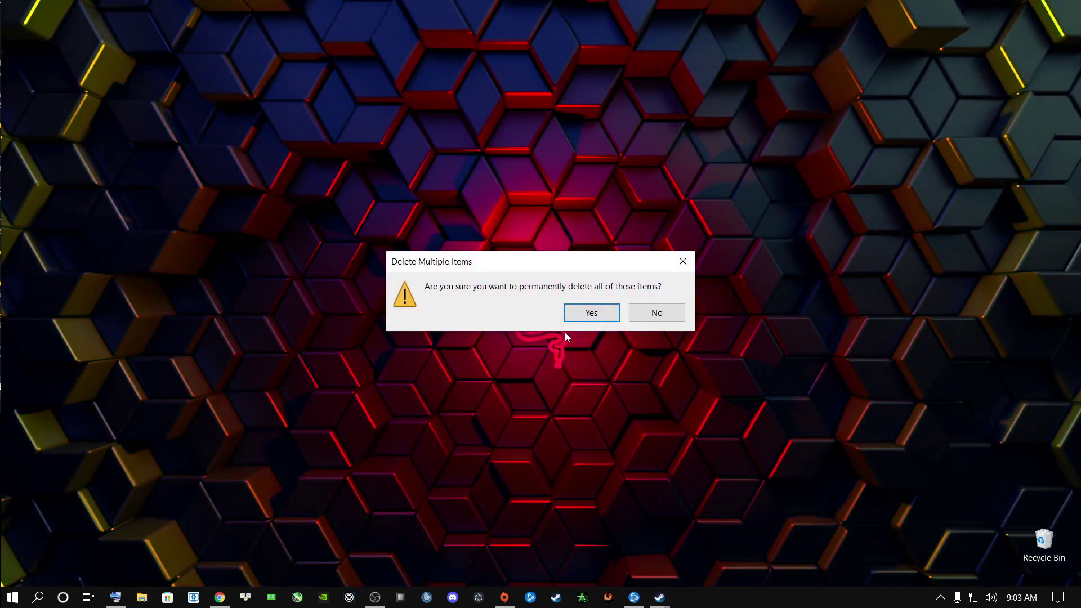
{"action": "left_click", "coordinate": [588, 312]}
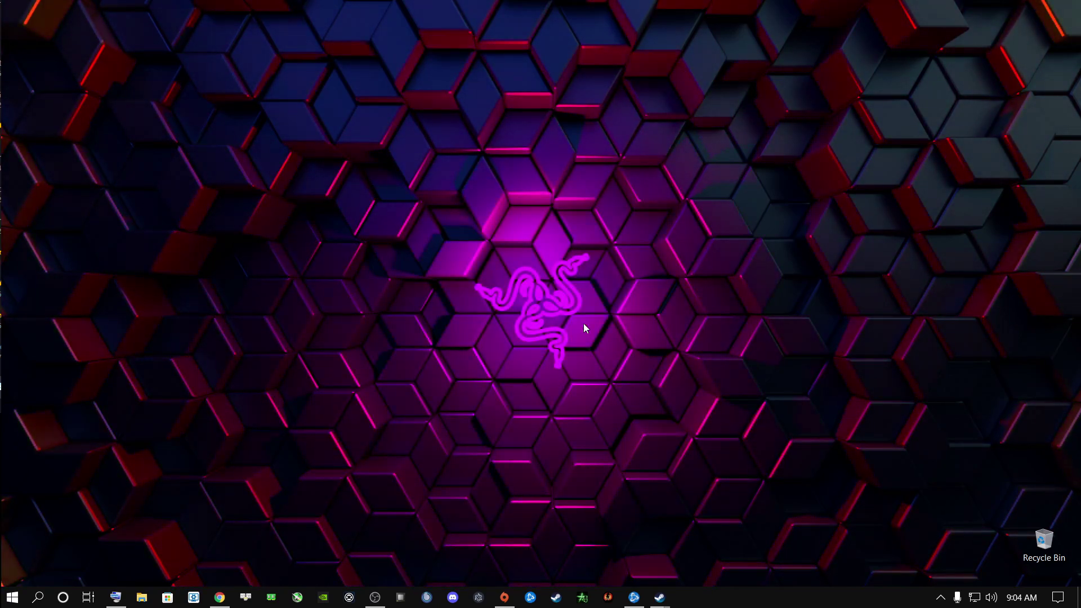
Open Windows Graphics settings and add the r5apex application from D:\Program Files (x86)\Origin Games\Apex to the graphics performance preference list.
{"action": "left_click", "coordinate": [38, 597]}
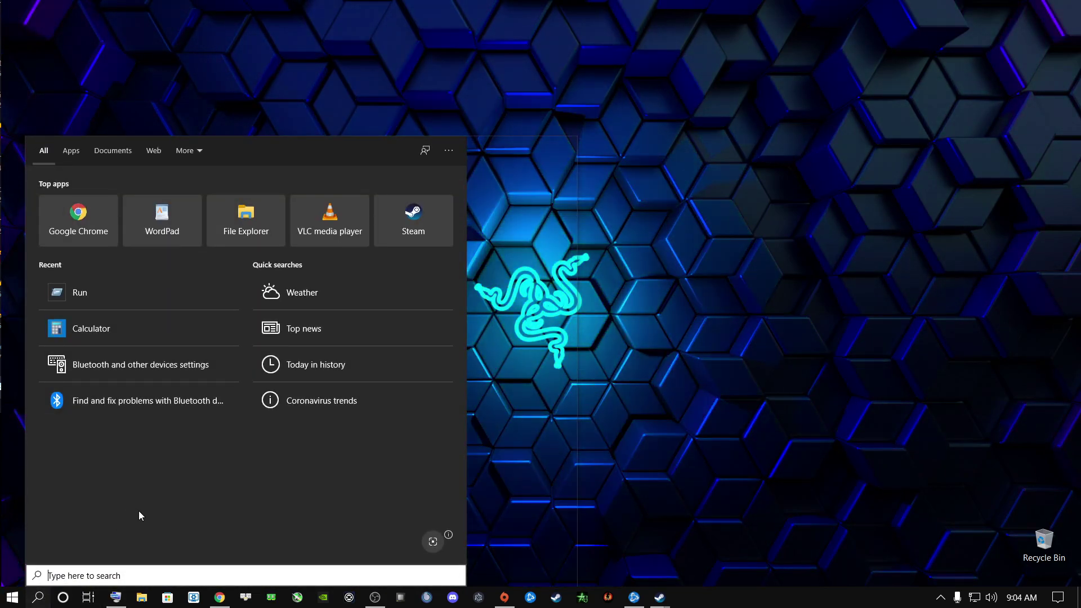
{"action": "type", "text": "graphics settings"}
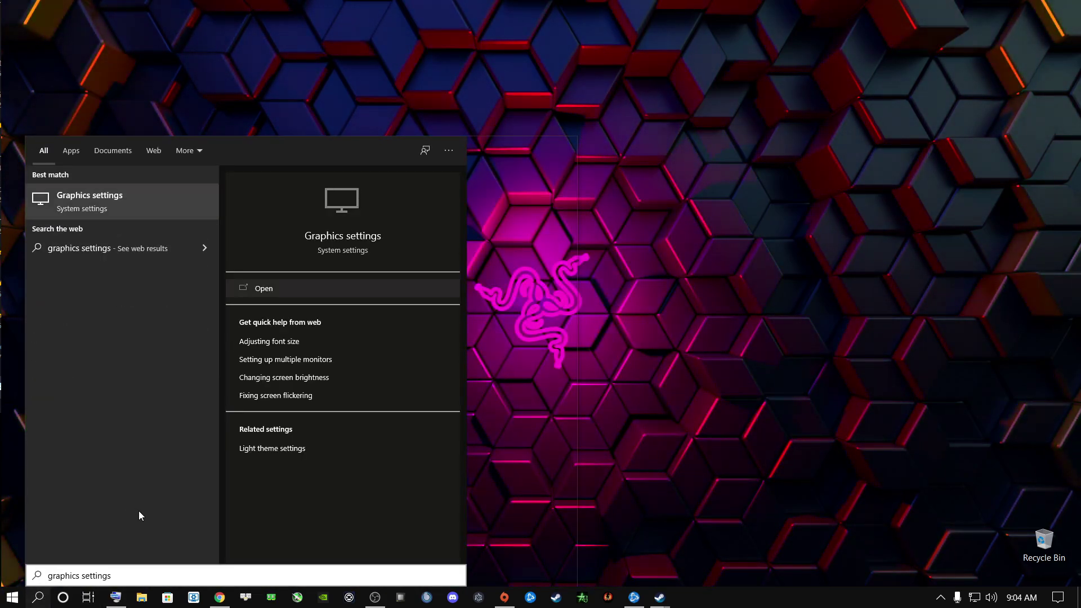
{"action": "left_click", "coordinate": [103, 212]}
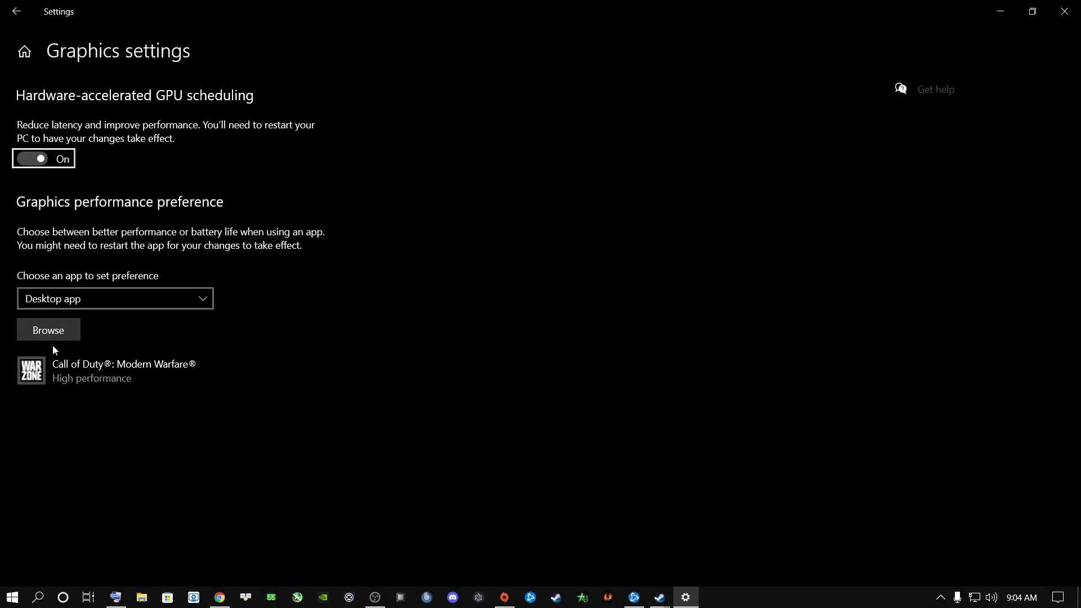
{"action": "left_click", "coordinate": [59, 333]}
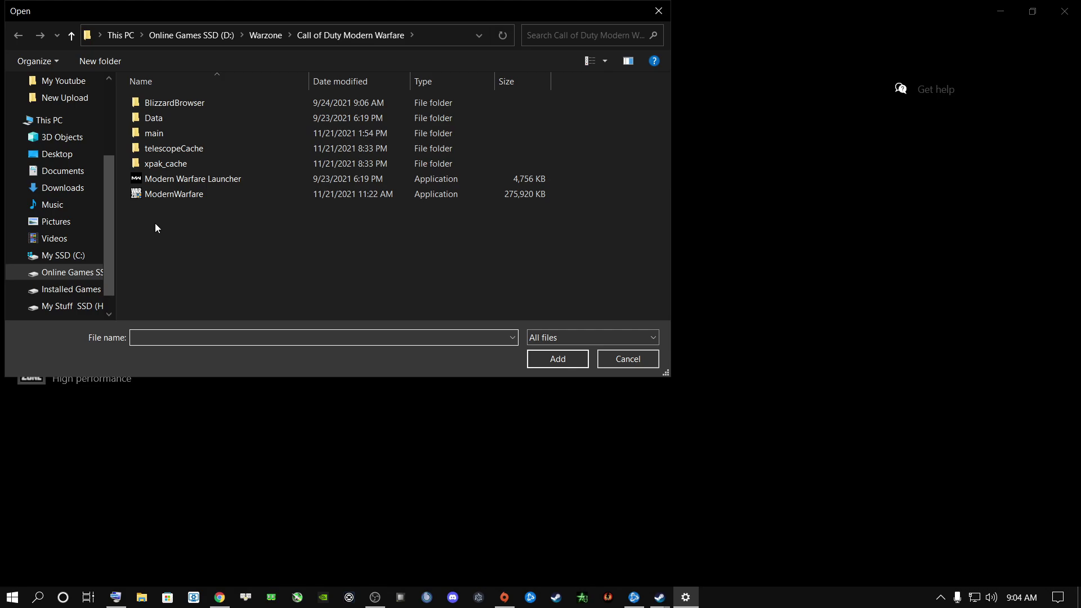
{"action": "left_click", "coordinate": [191, 36]}
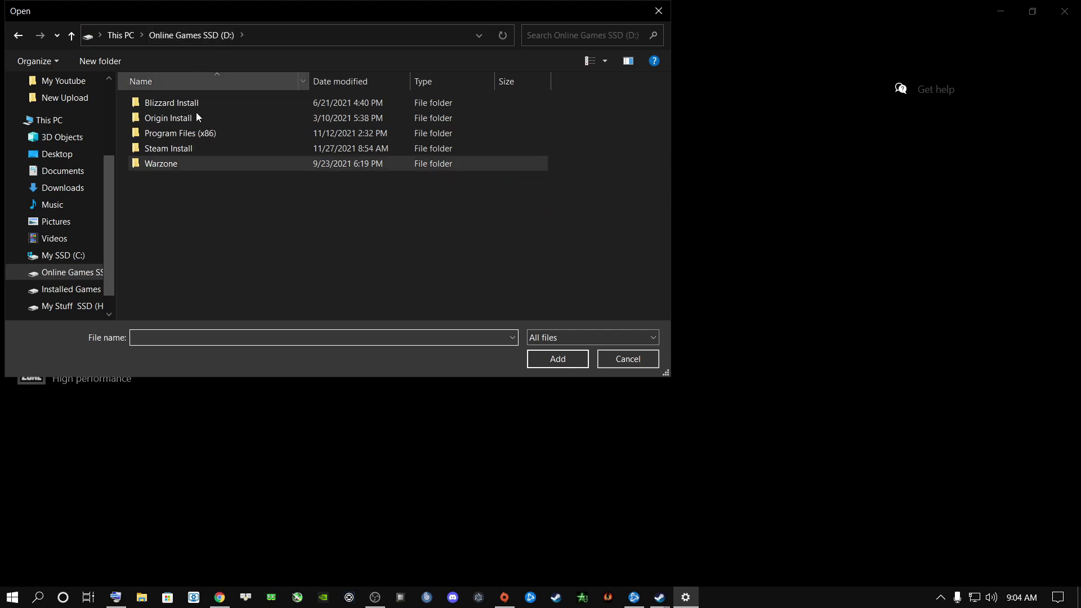
{"action": "double_click", "coordinate": [175, 132]}
{"action": "double_click", "coordinate": [162, 104]}
{"action": "double_click", "coordinate": [156, 106]}
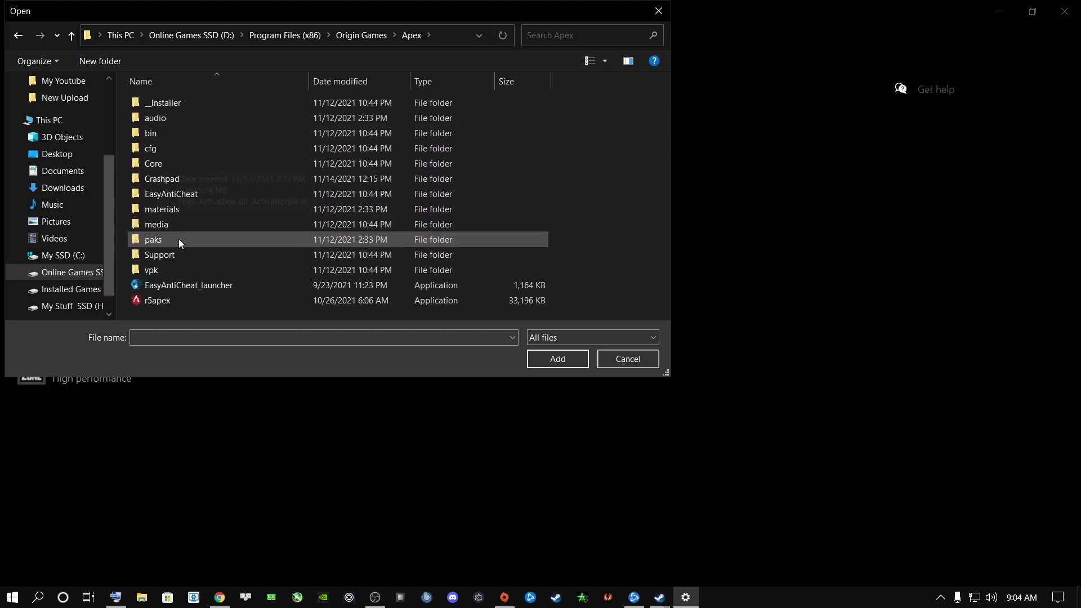
{"action": "left_click", "coordinate": [153, 302]}
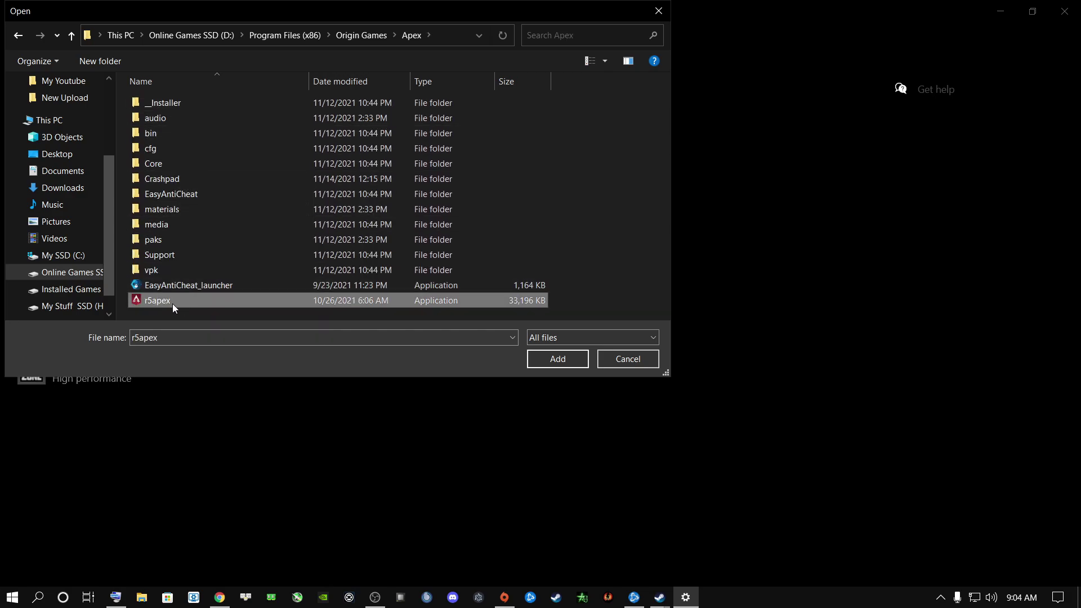
{"action": "double_click", "coordinate": [165, 302]}
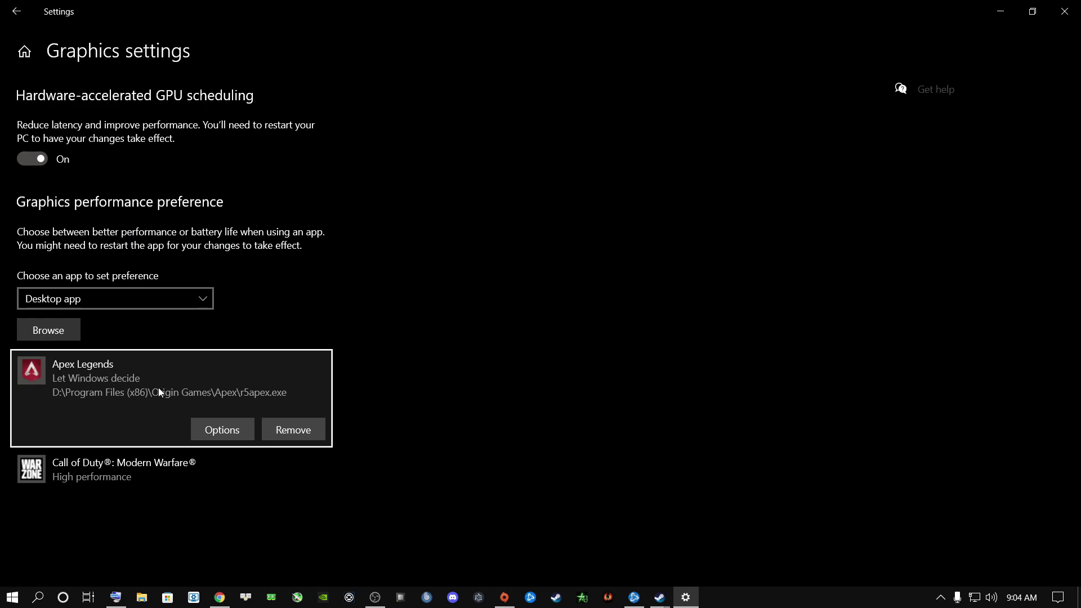
Set the Apex Legends graphics preference to High performance, save it, and close the Settings window.
{"action": "left_click", "coordinate": [212, 434]}
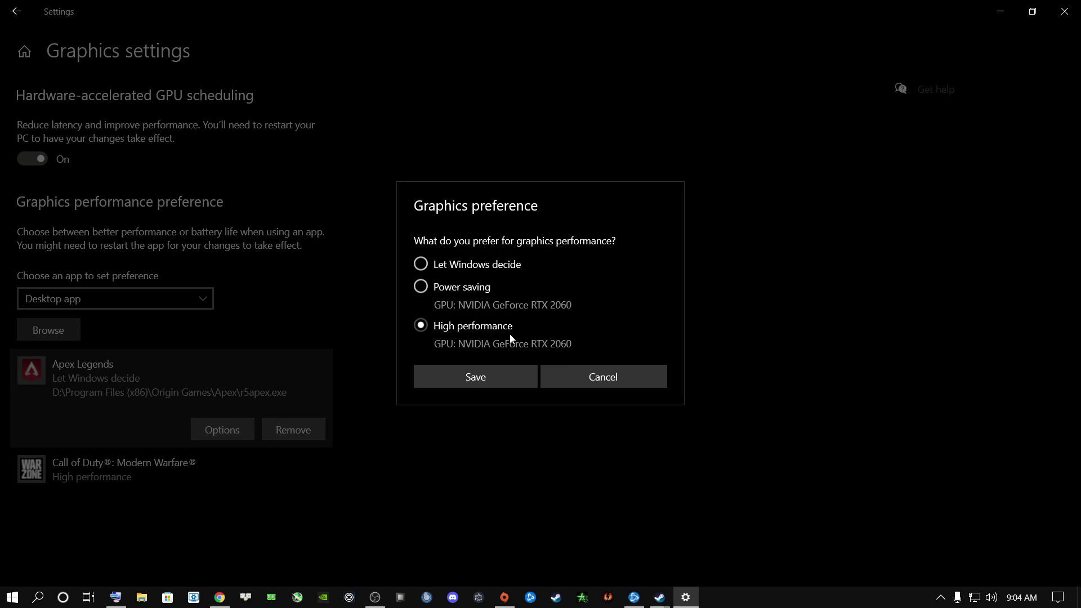
{"action": "left_click", "coordinate": [476, 375]}
{"action": "left_click", "coordinate": [1064, 11]}
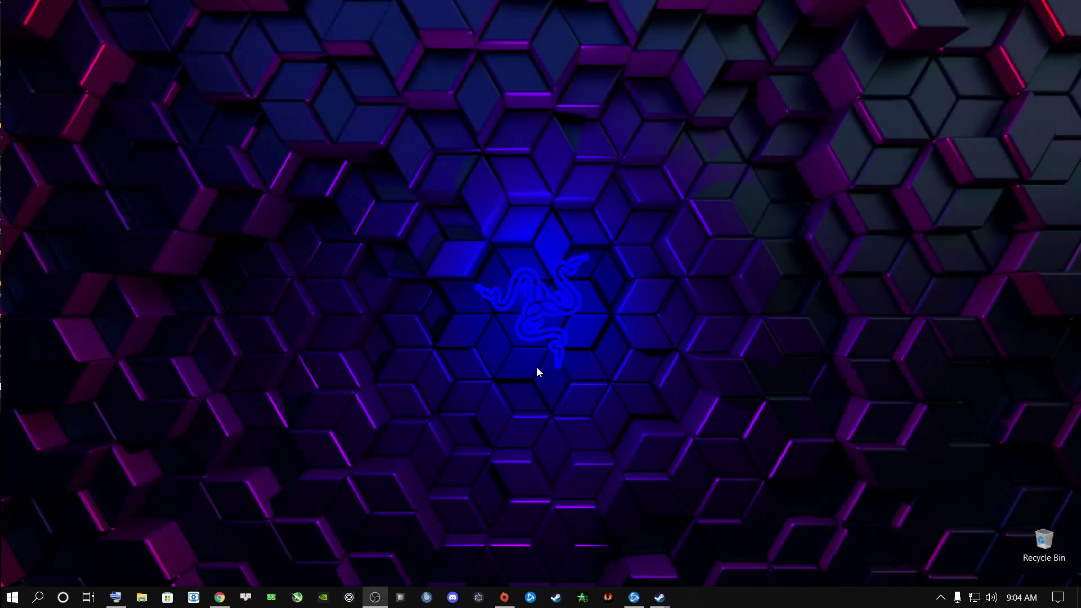
Open the Windows power plan list through Edit power plan and activate the High performance plan.
{"action": "left_click", "coordinate": [36, 604]}
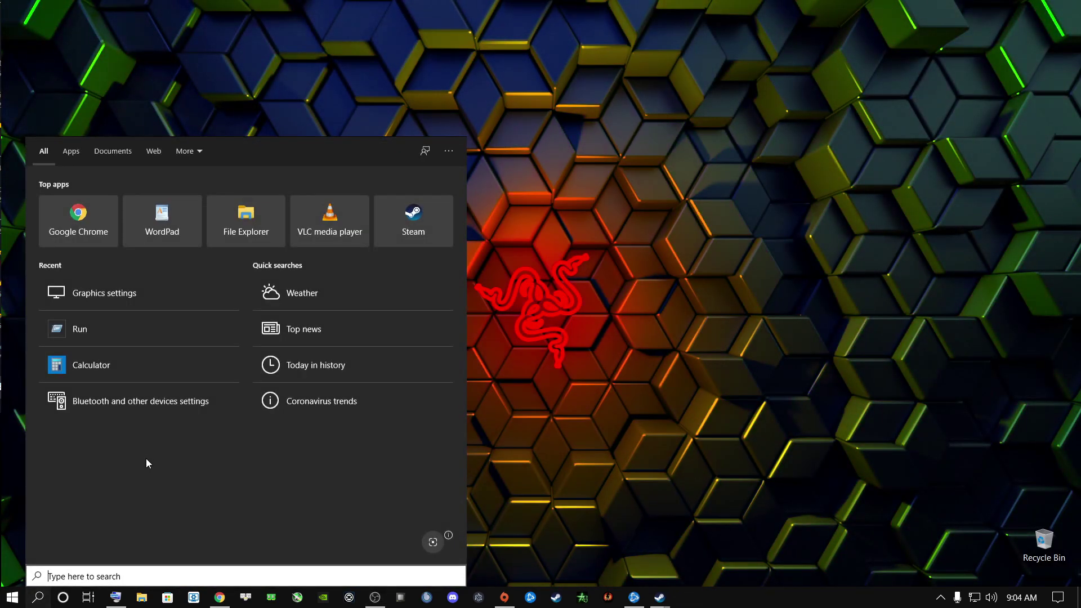
{"action": "type", "text": "edit power plan"}
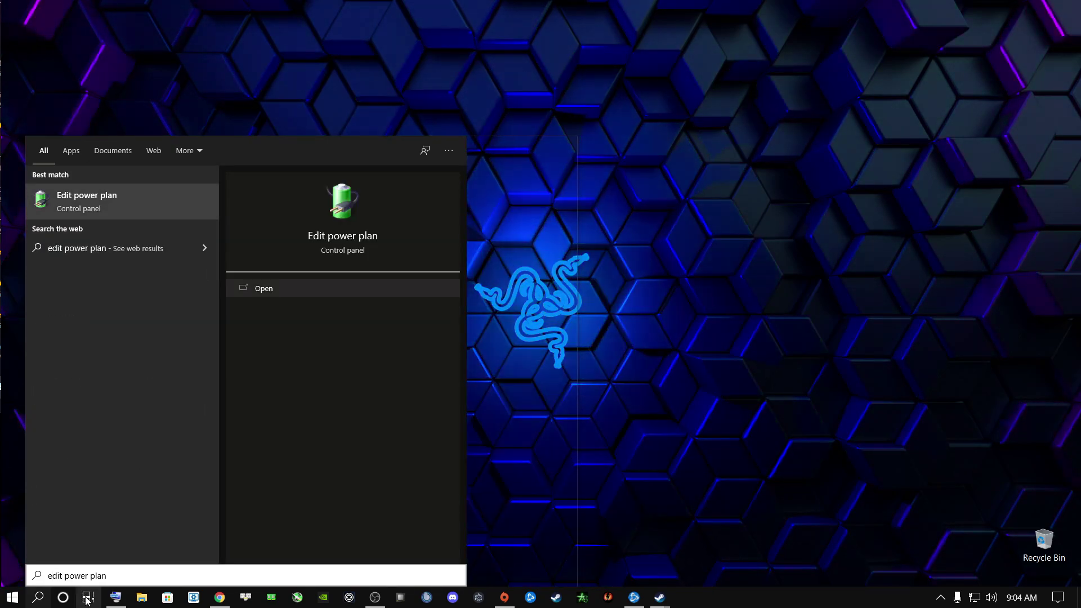
{"action": "key", "text": "ctrl+a"}
{"action": "left_click", "coordinate": [100, 208]}
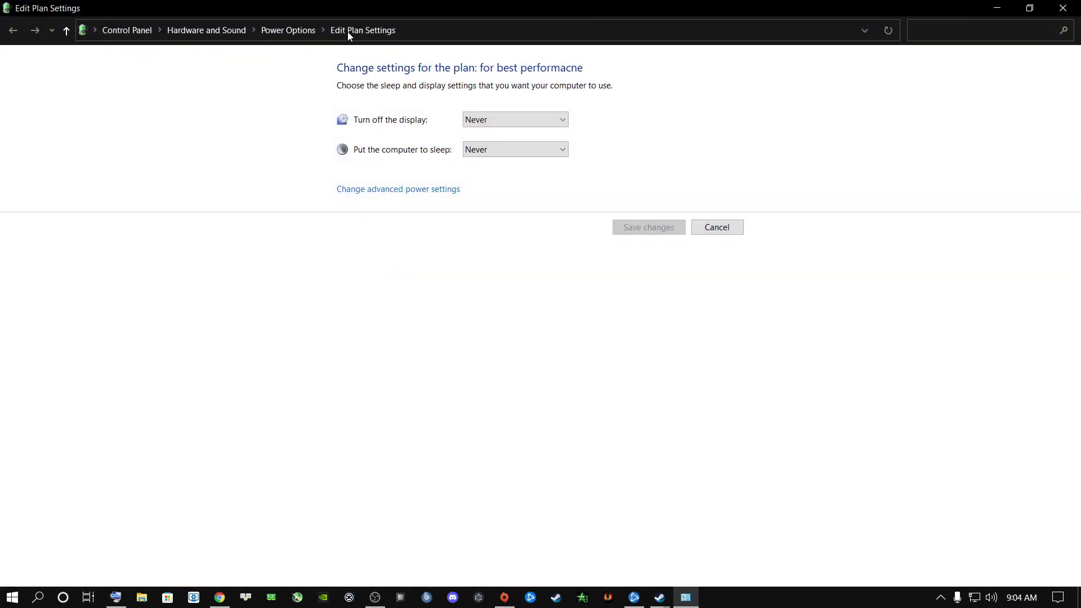
{"action": "left_click", "coordinate": [278, 32]}
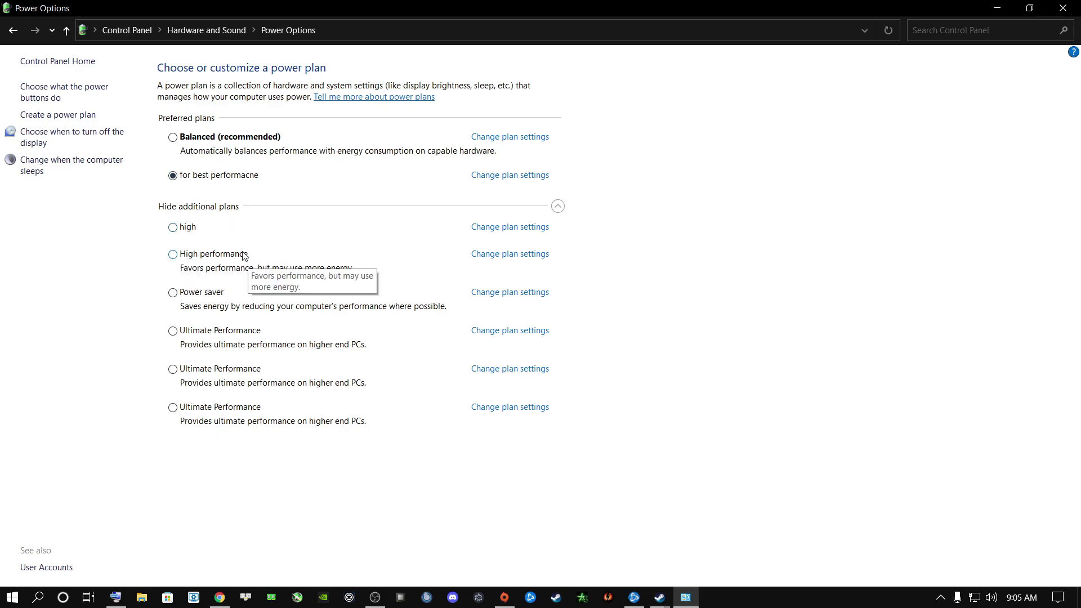
{"action": "left_click", "coordinate": [173, 254]}
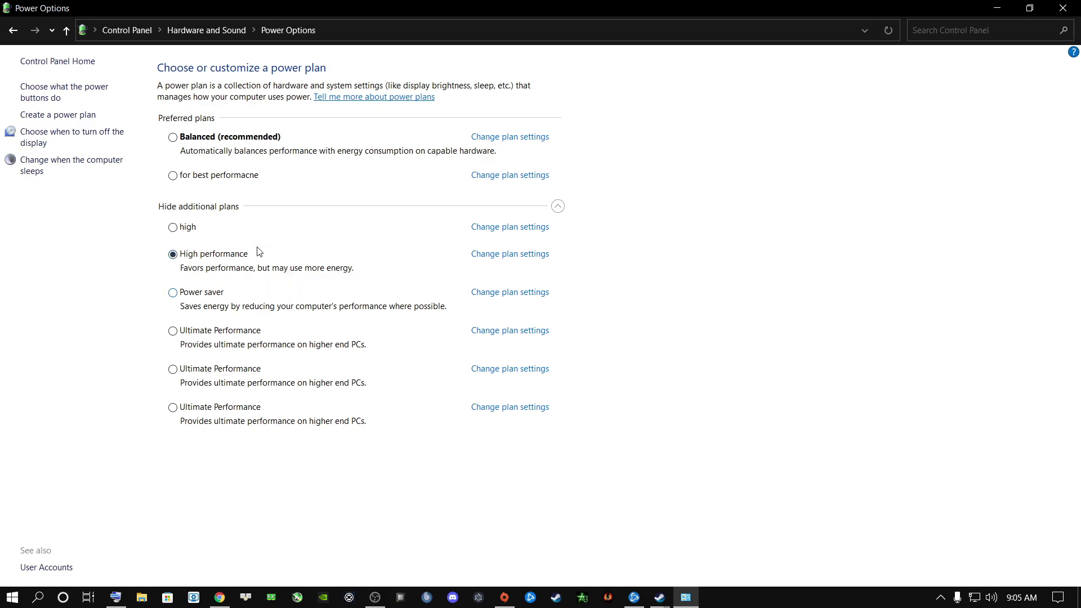
In the High performance plan's advanced settings, set Turn off hard disk after to 0 minutes (Never) and apply it.
{"action": "left_click", "coordinate": [497, 255]}
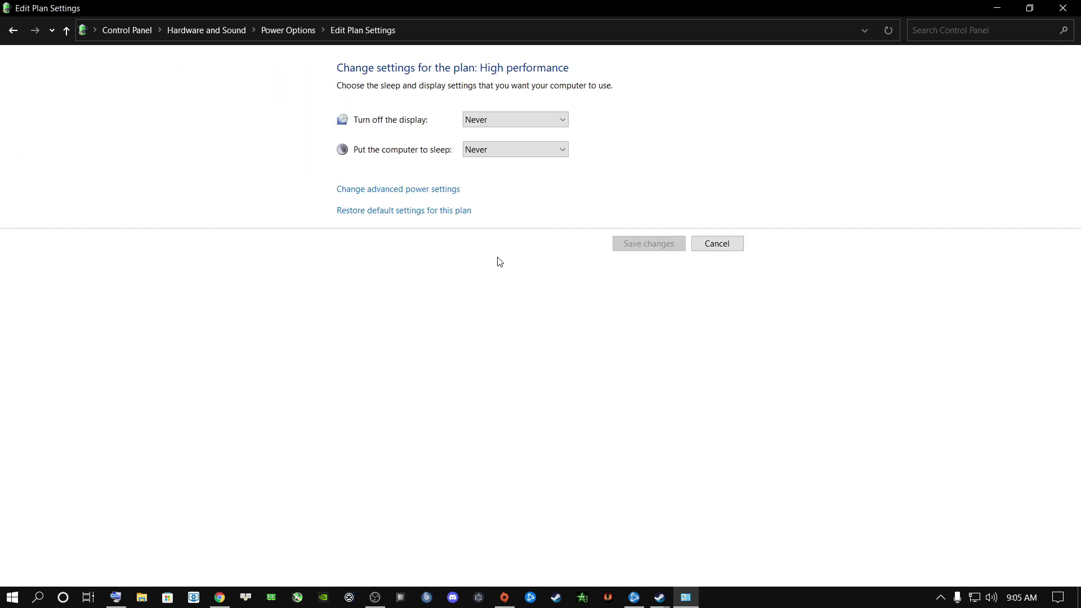
{"action": "left_click", "coordinate": [365, 195]}
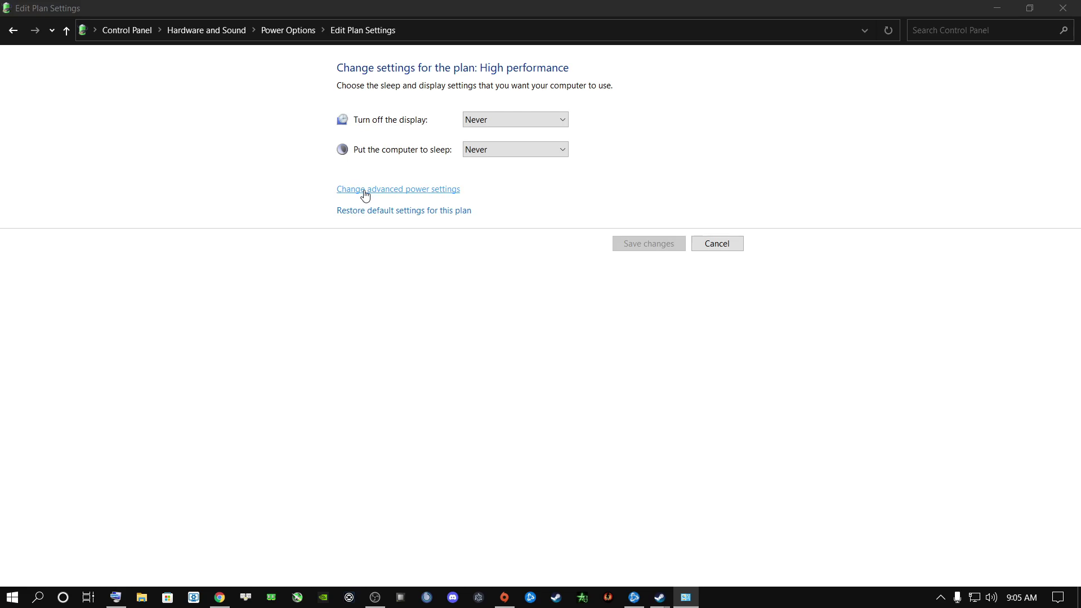
{"action": "left_click", "coordinate": [73, 169]}
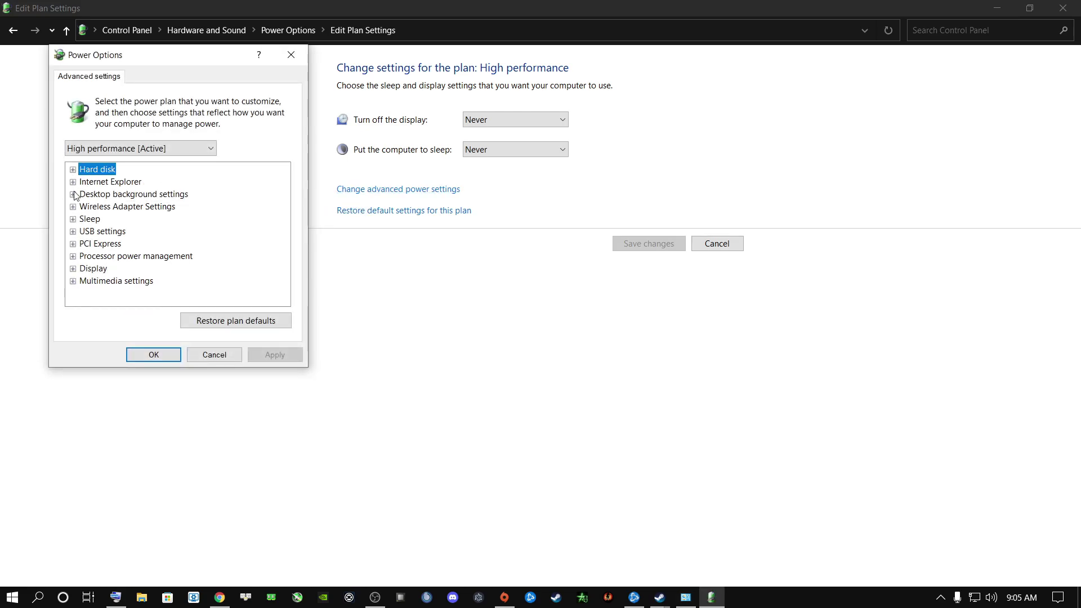
{"action": "left_click", "coordinate": [73, 170]}
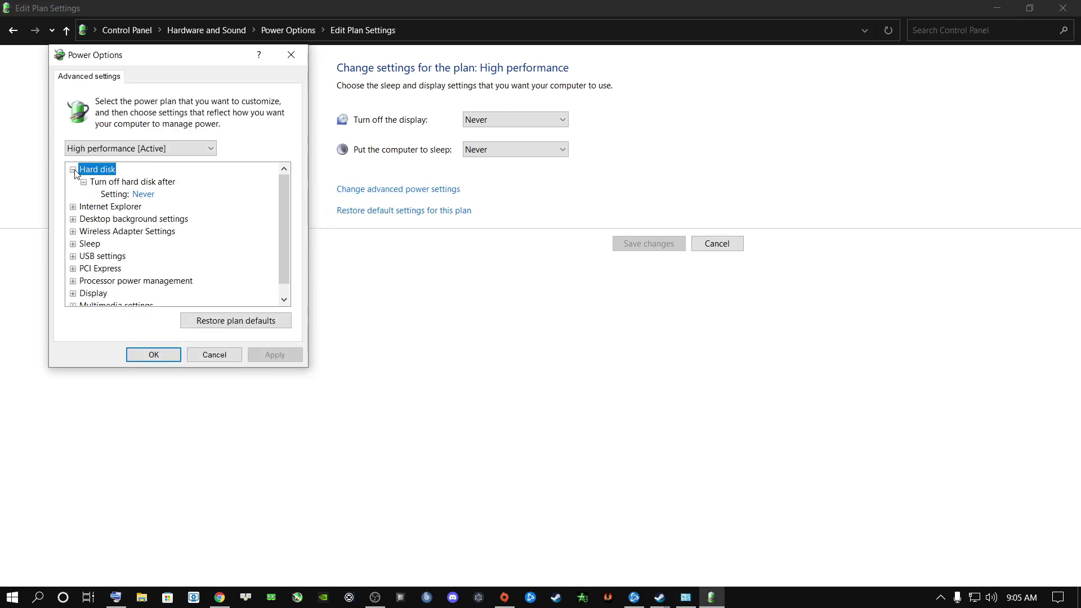
{"action": "left_click", "coordinate": [145, 195]}
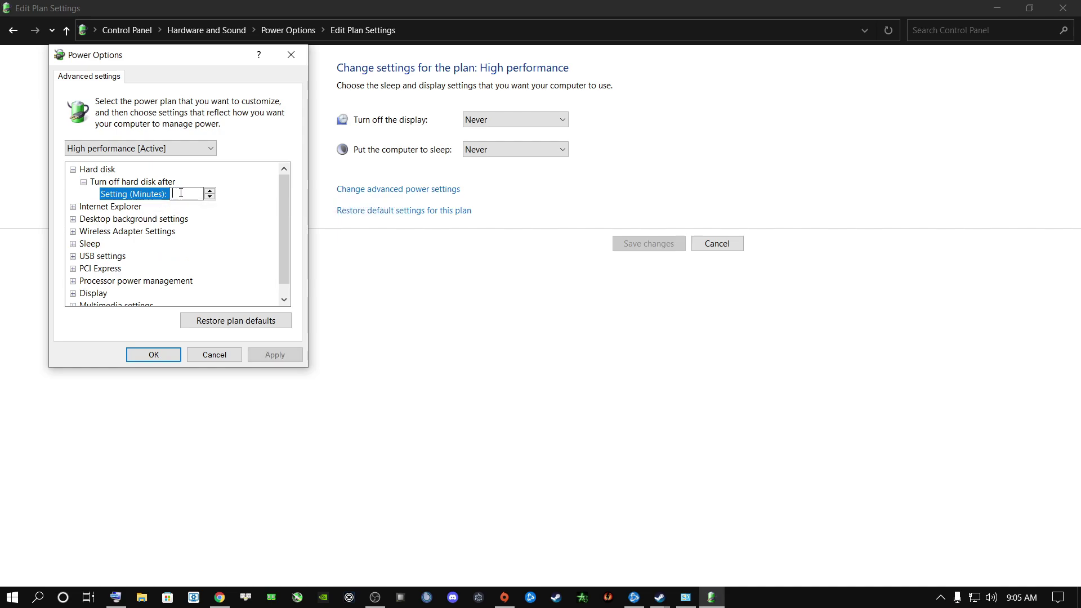
{"action": "type", "text": "10"}
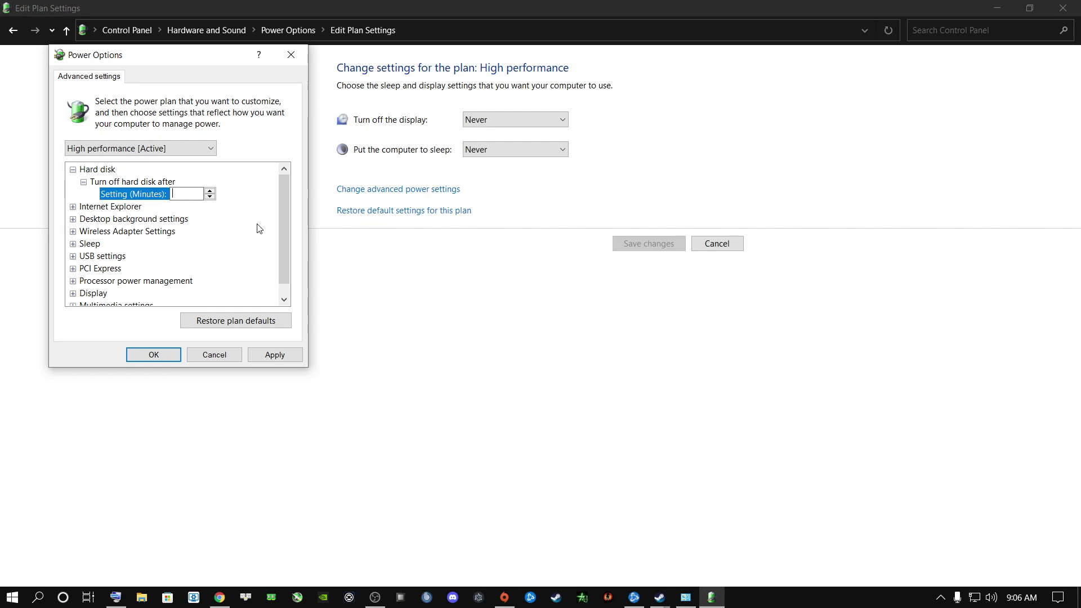
{"action": "left_click", "coordinate": [275, 352]}
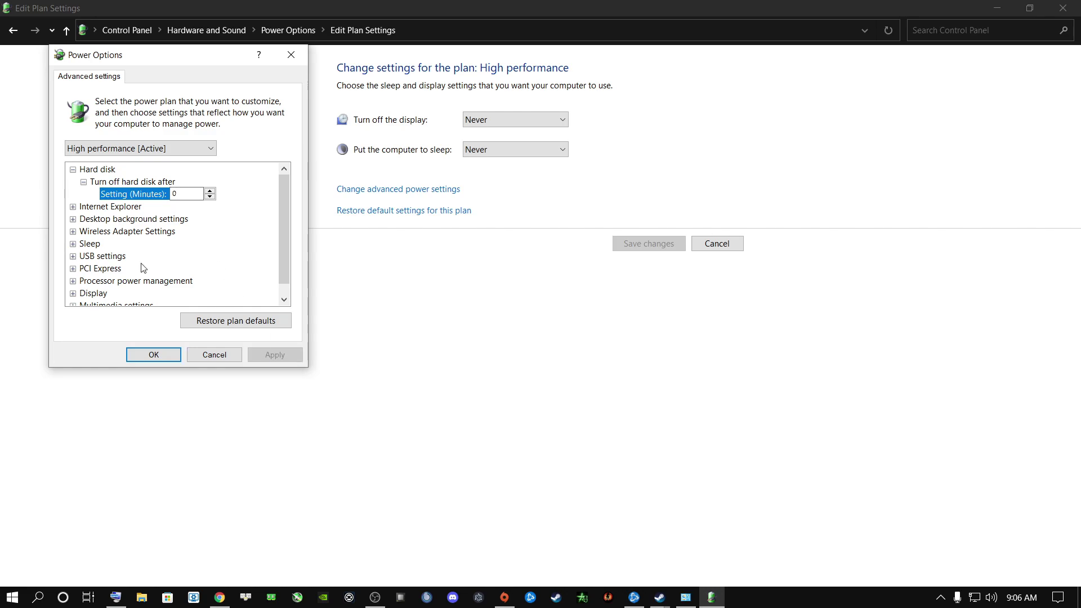
{"action": "left_click", "coordinate": [99, 207]}
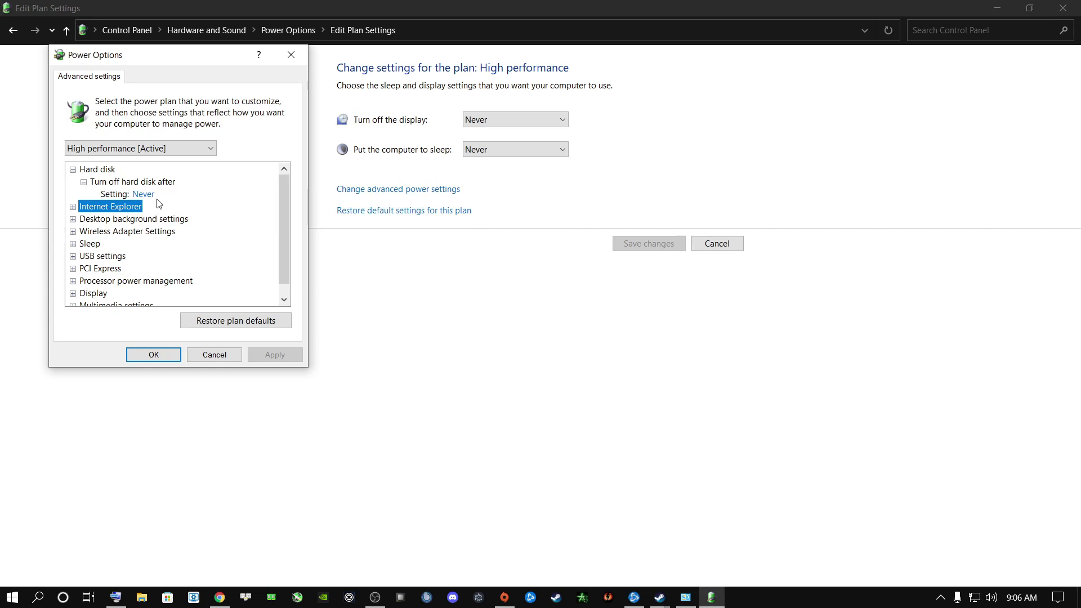
Check the minimum and maximum processor states under Processor power management, and close the power plan windows.
{"action": "scroll", "coordinate": [183, 251], "scroll_direction": "down", "scroll_amount": 1}
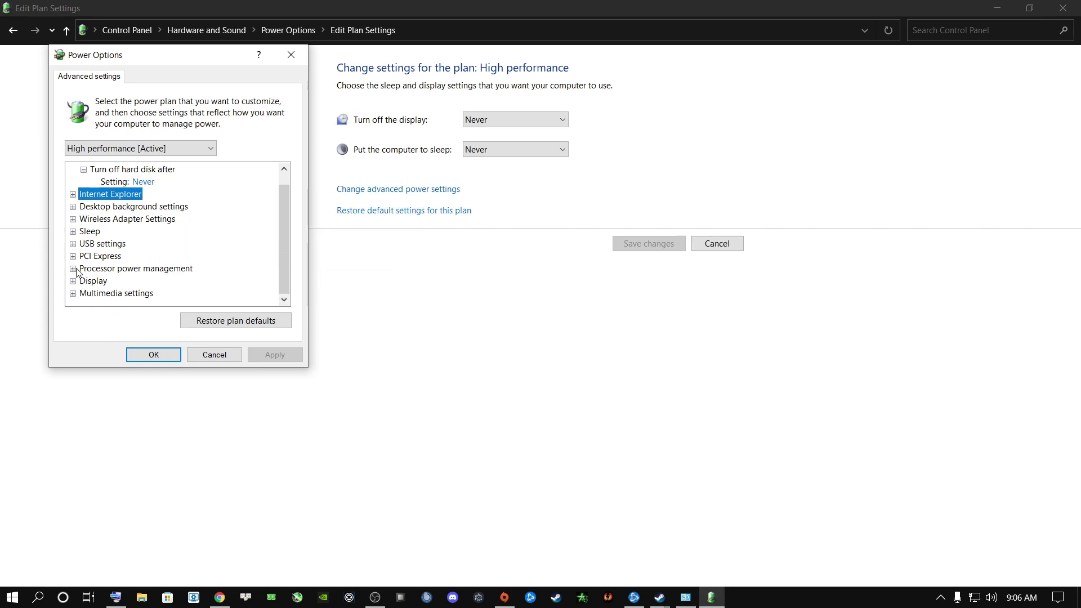
{"action": "left_click", "coordinate": [74, 269]}
{"action": "left_click", "coordinate": [159, 270]}
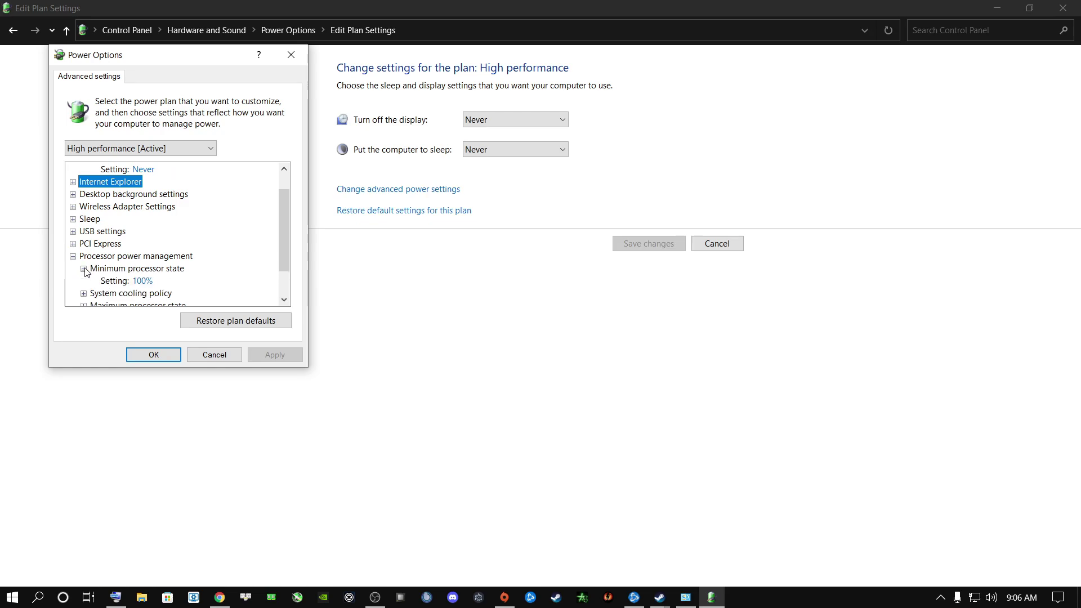
{"action": "scroll", "coordinate": [160, 274], "scroll_direction": "down", "scroll_amount": 1}
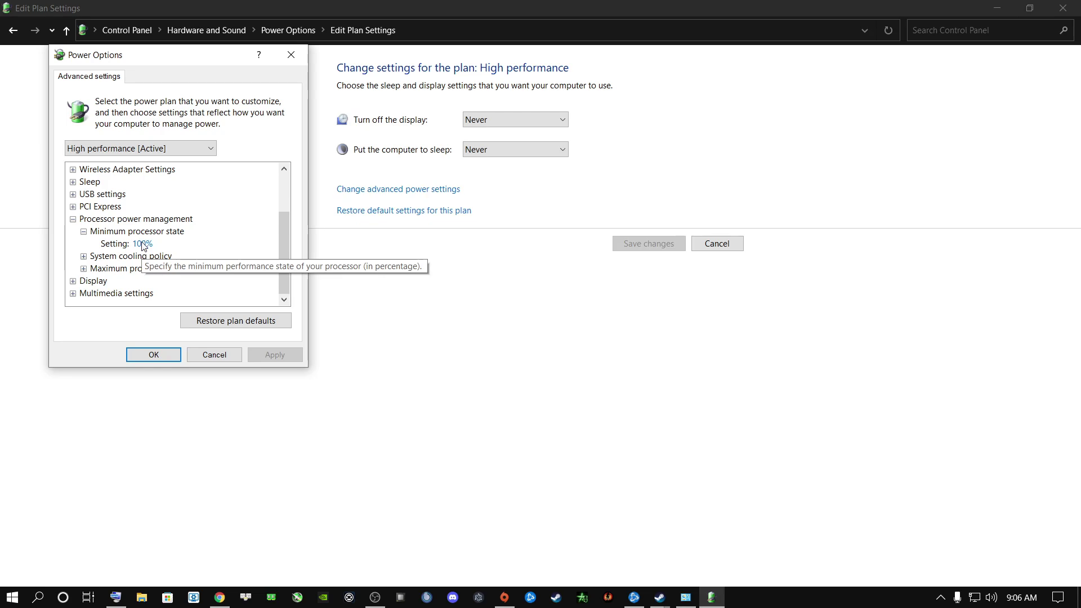
{"action": "left_click", "coordinate": [83, 268]}
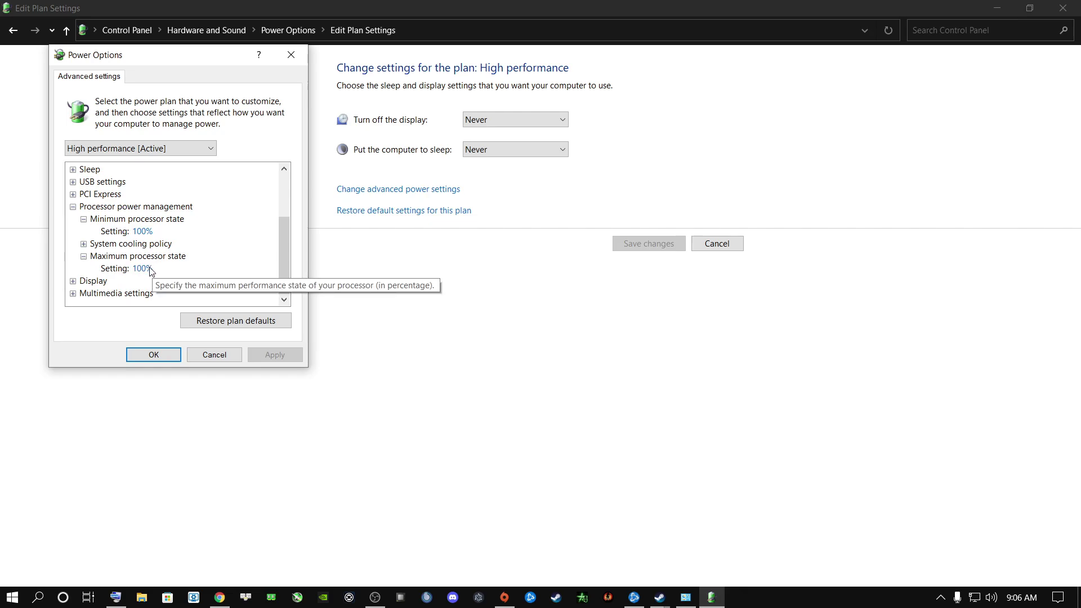
{"action": "left_click", "coordinate": [159, 356]}
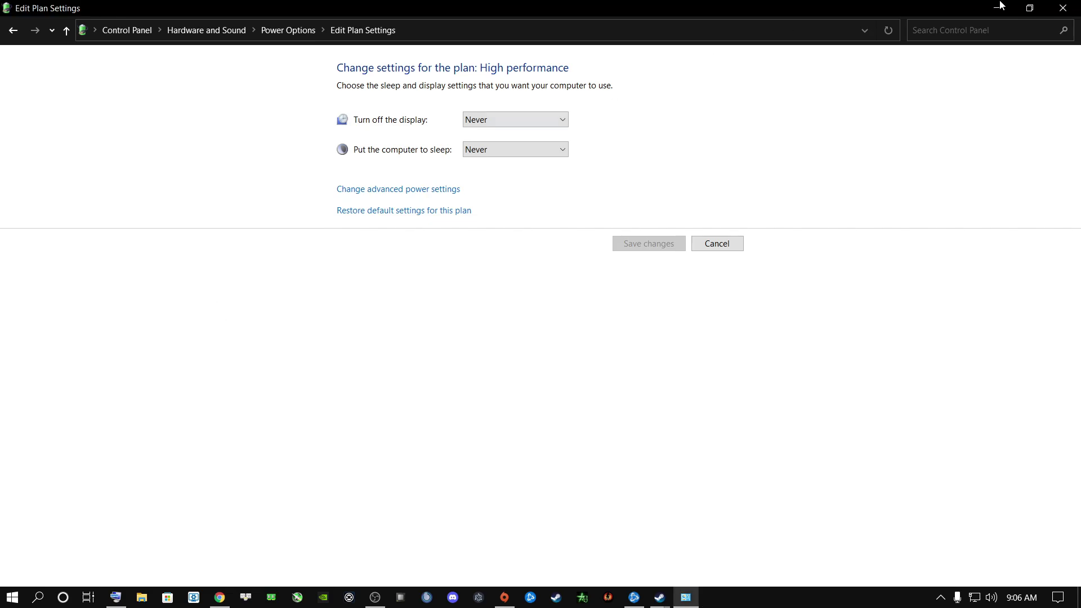
{"action": "left_click", "coordinate": [1062, 7]}
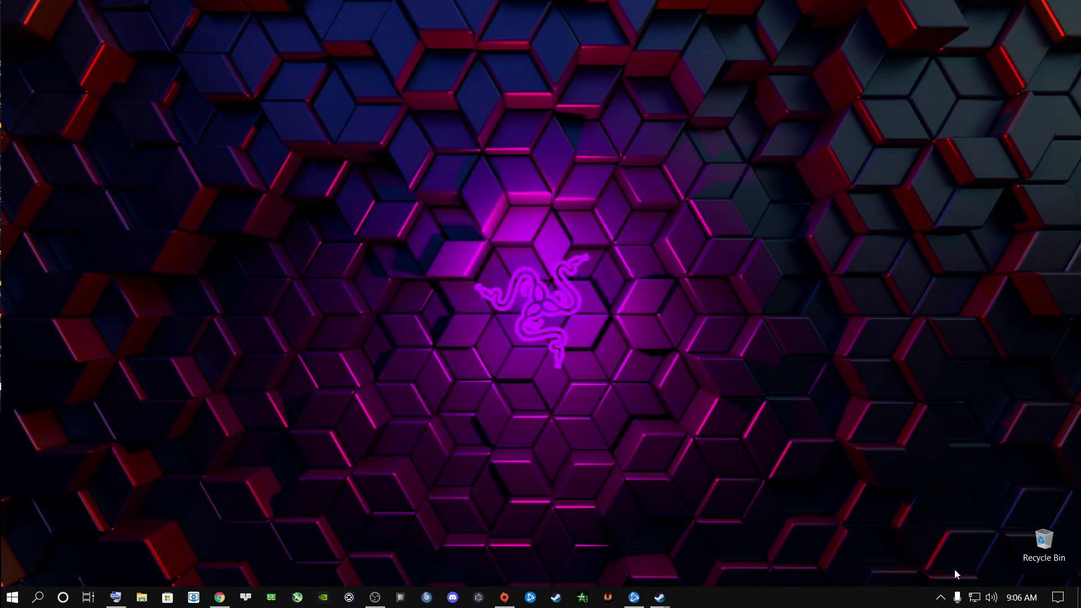
{"action": "left_click", "coordinate": [940, 597]}
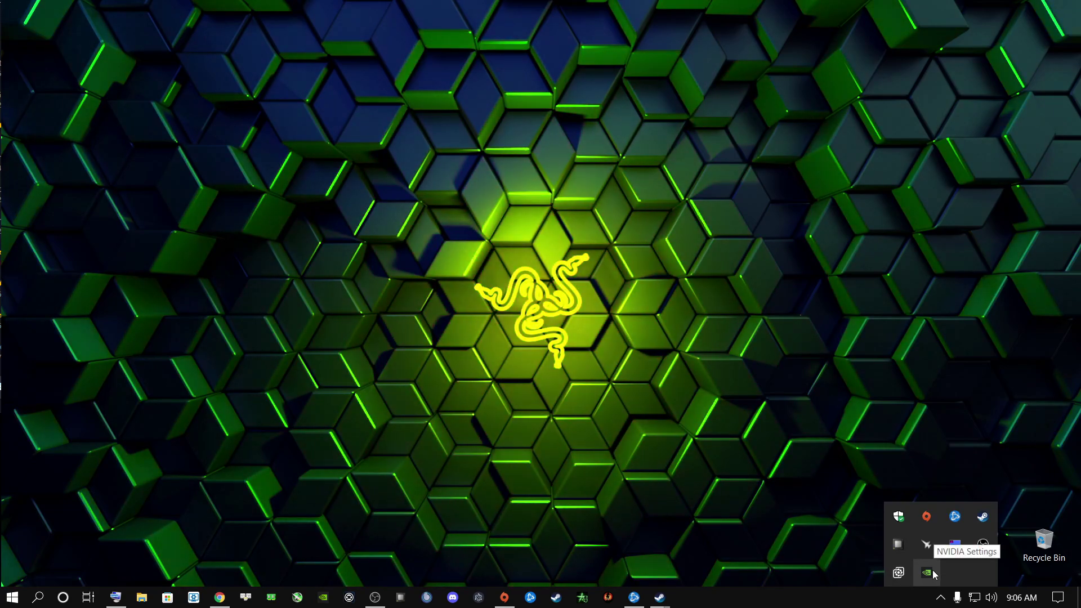
{"action": "left_click", "coordinate": [779, 545]}
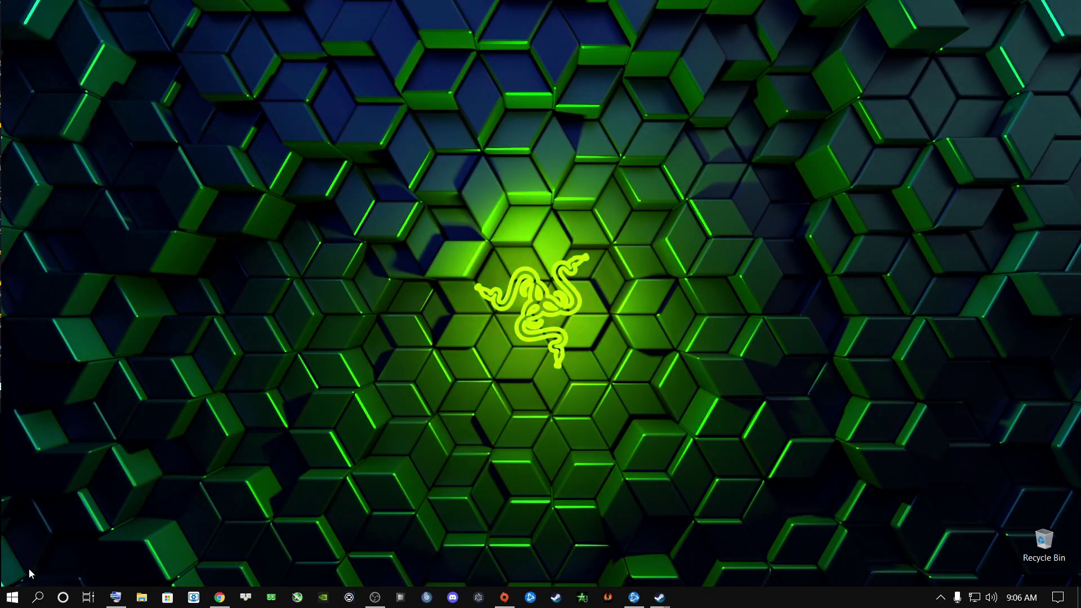
Open Device Manager and expand the Display adapters category.
{"action": "left_click", "coordinate": [38, 596]}
{"action": "type", "text": "Device Manager"}
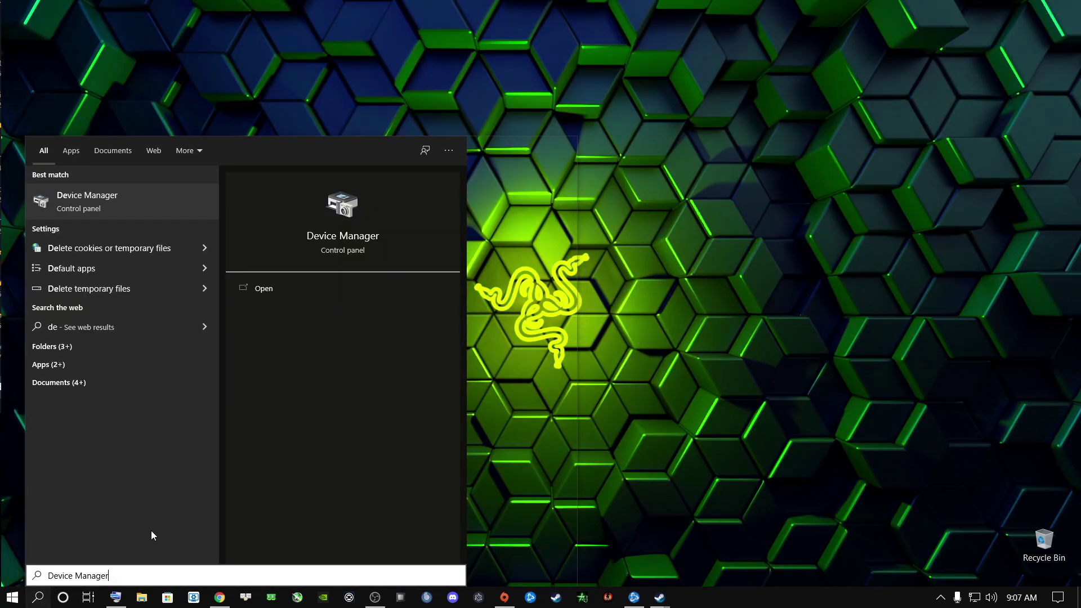
{"action": "left_click", "coordinate": [56, 200]}
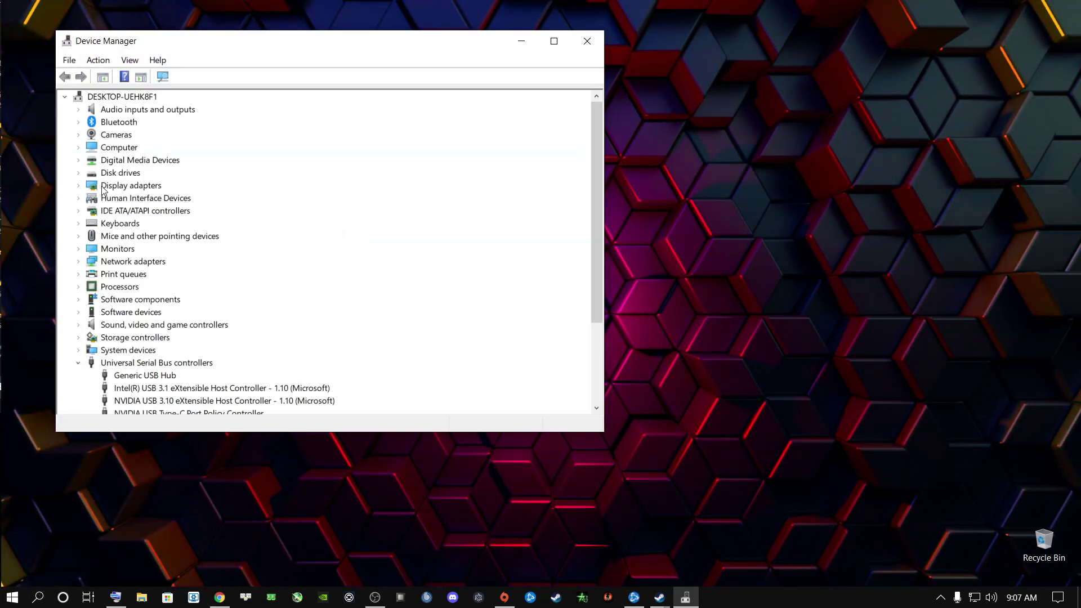
{"action": "left_click", "coordinate": [79, 186]}
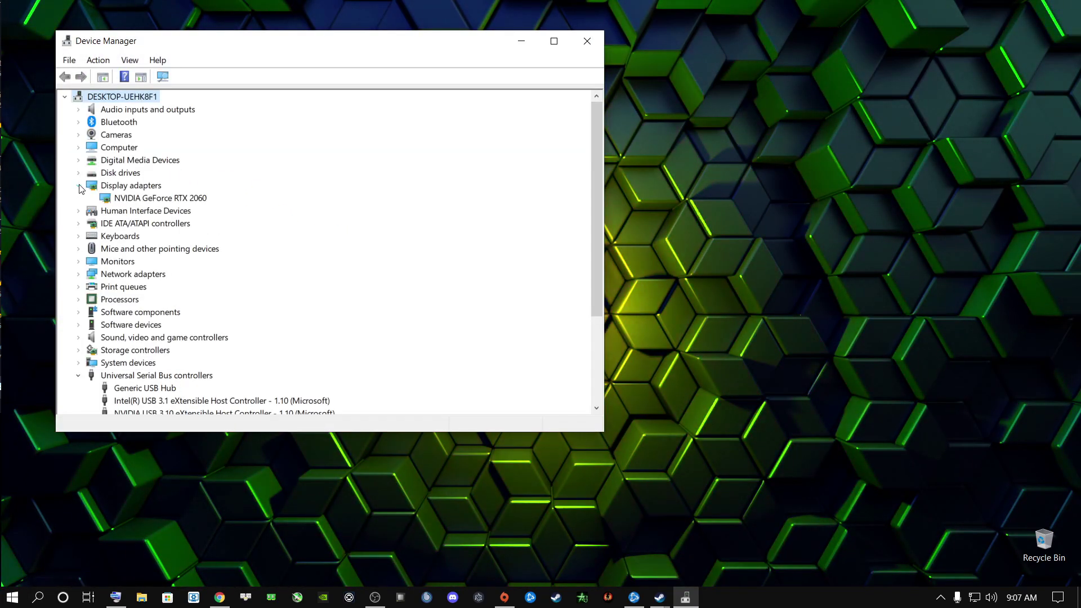
Run Update driver on the NVIDIA GeForce RTX 2060 with an automatic driver search, and close the update wizard.
{"action": "right_click", "coordinate": [139, 200]}
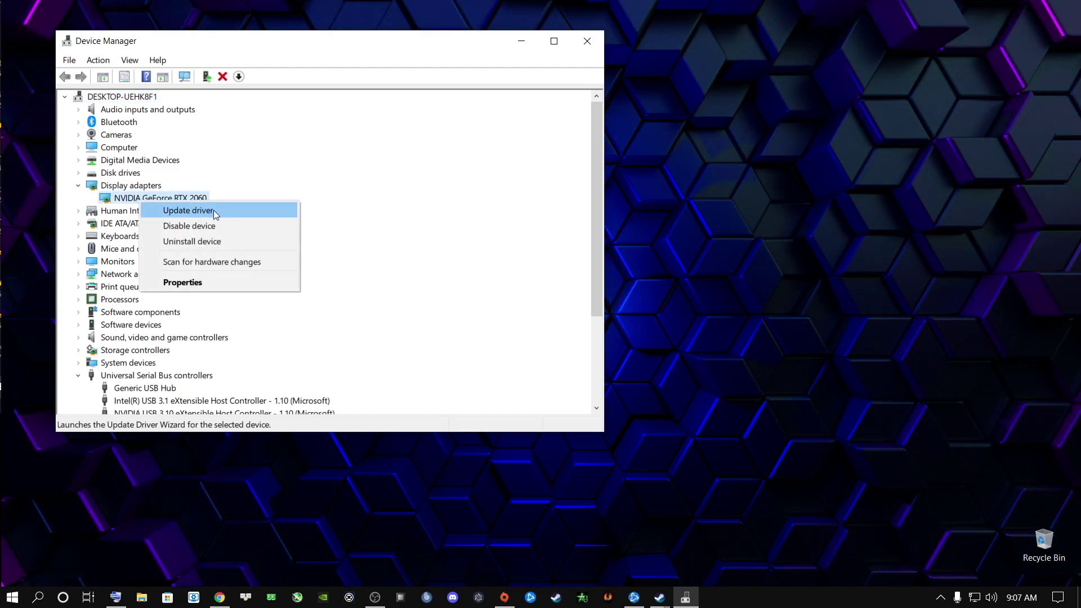
{"action": "left_click", "coordinate": [214, 211]}
{"action": "left_click", "coordinate": [258, 202]}
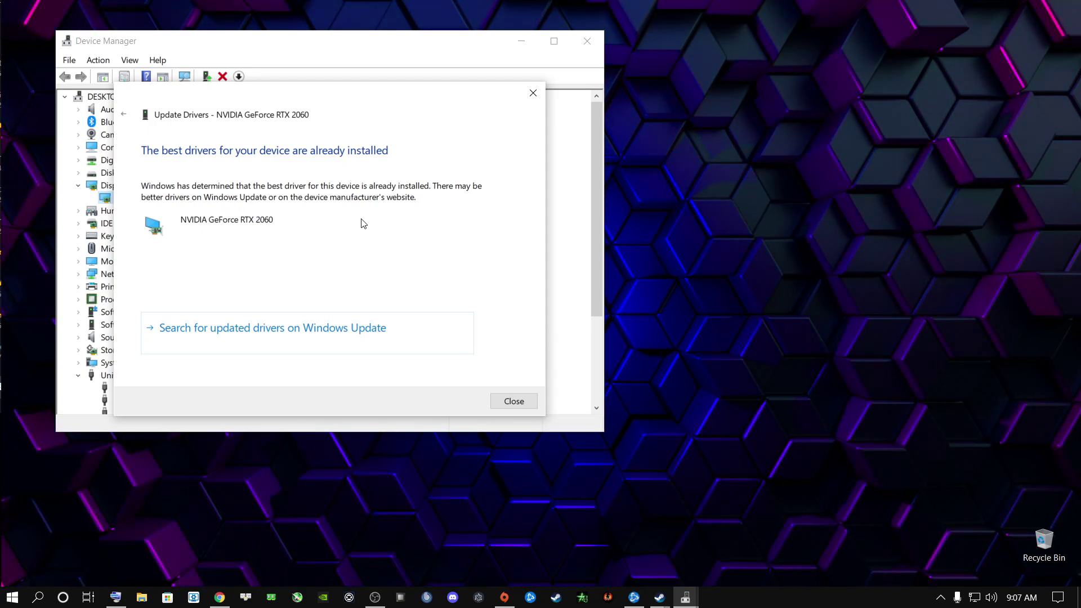
{"action": "left_click", "coordinate": [510, 401]}
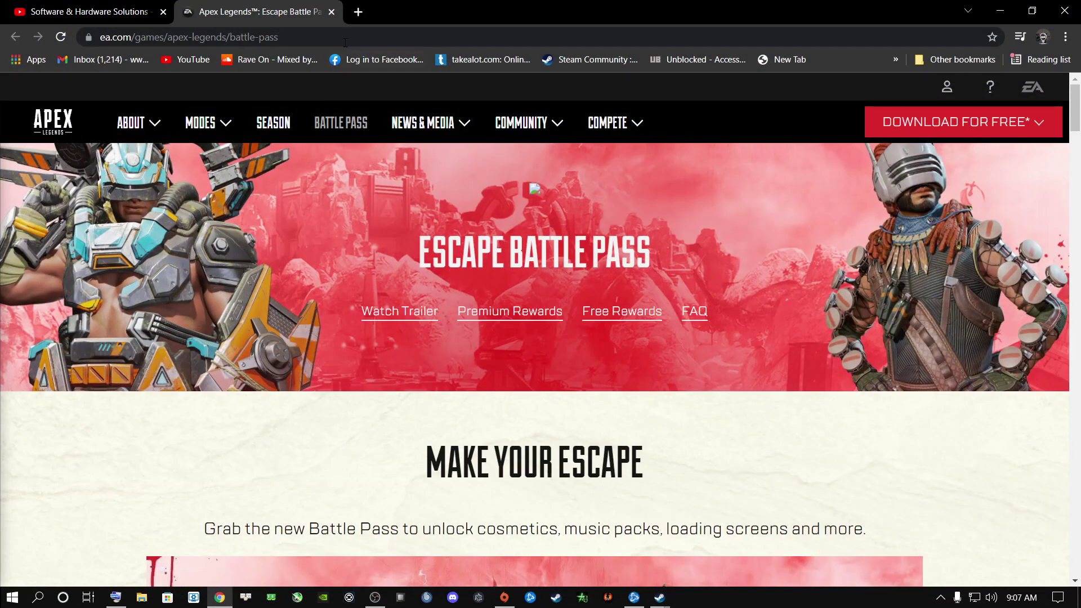
Switch to Chrome and search Google in a new tab for "2060 drivers download".
{"action": "left_click", "coordinate": [358, 12]}
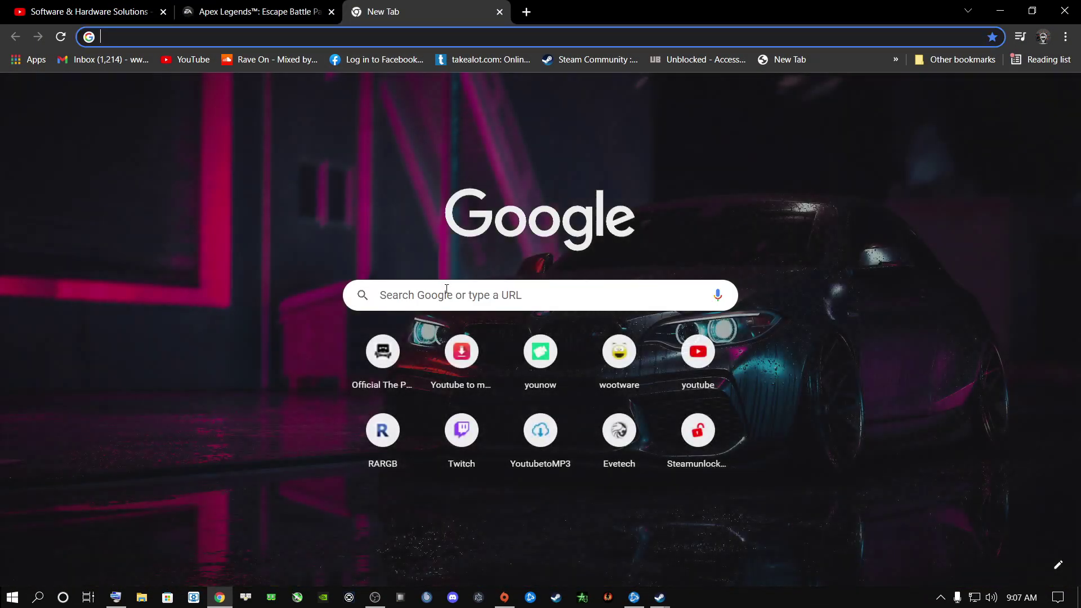
{"action": "left_click", "coordinate": [443, 291]}
{"action": "type", "text": "20"}
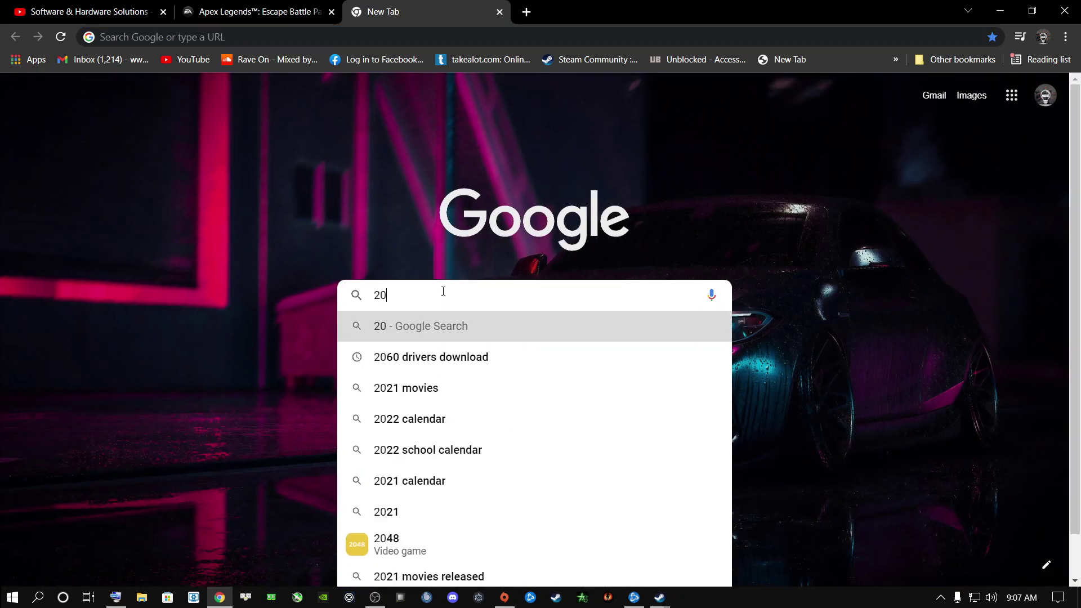
{"action": "type", "text": "60 drivers"}
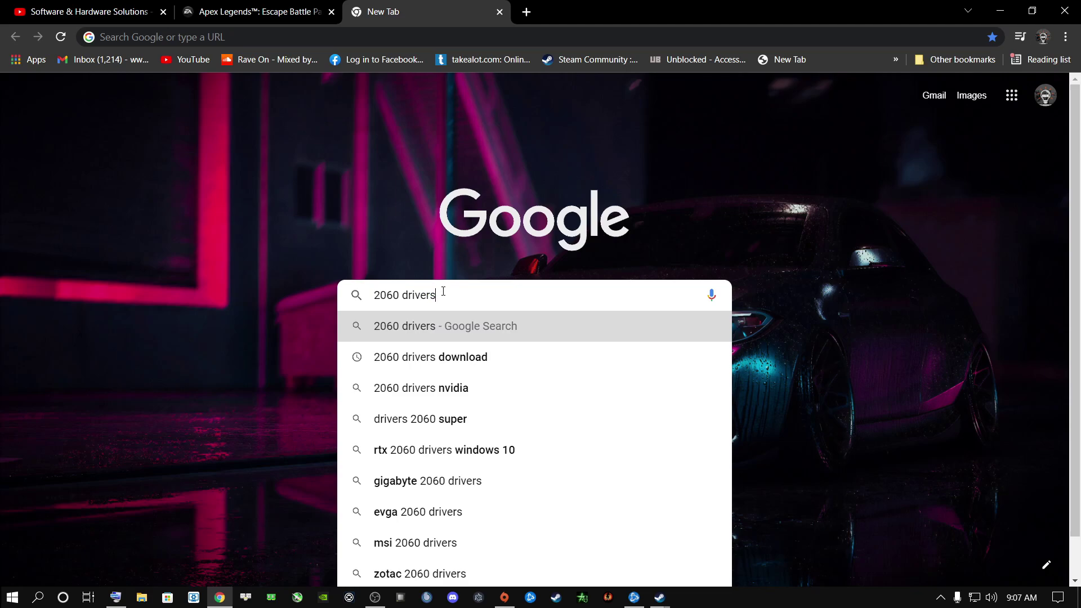
{"action": "key", "text": "Down"}
{"action": "key", "text": "Return"}
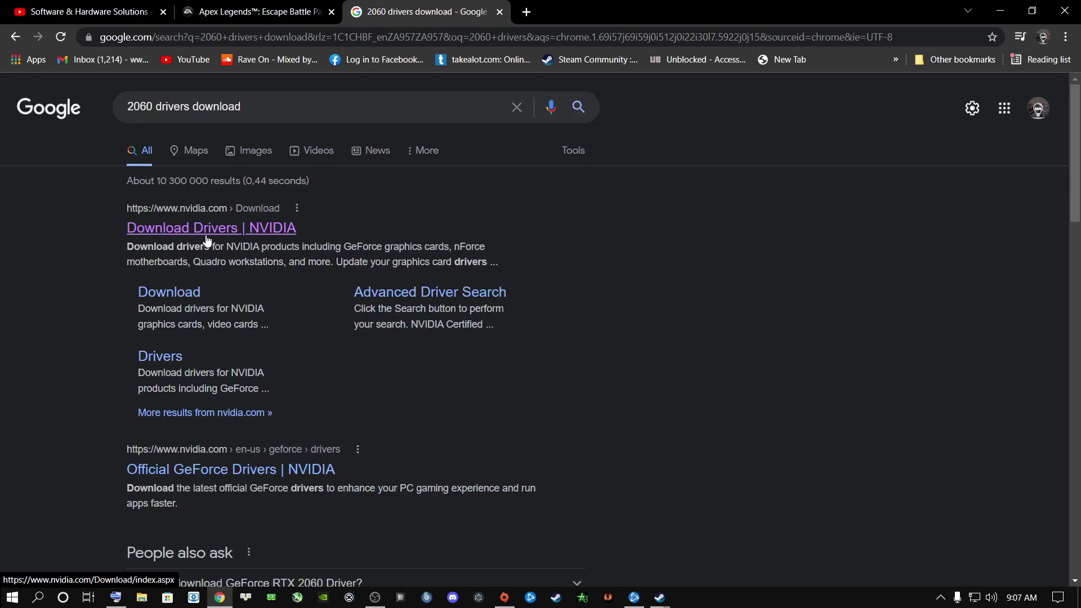
On NVIDIA's Download Drivers page, find the Game Ready Driver for GeForce RTX 2060 on Windows 10 64-bit, and minimize the browser.
{"action": "left_click", "coordinate": [214, 232]}
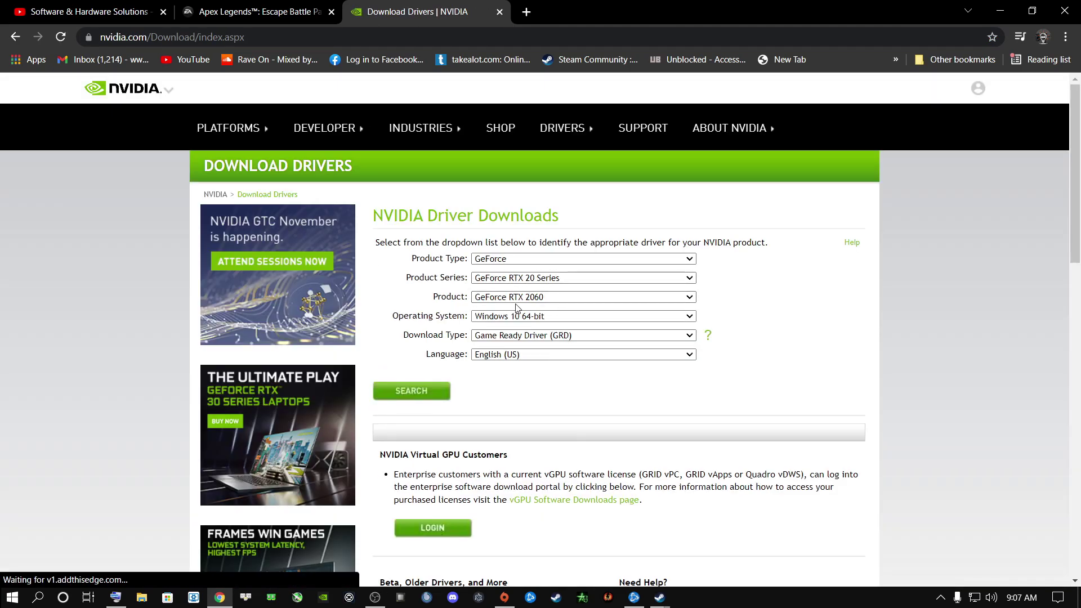
{"action": "left_click", "coordinate": [437, 394]}
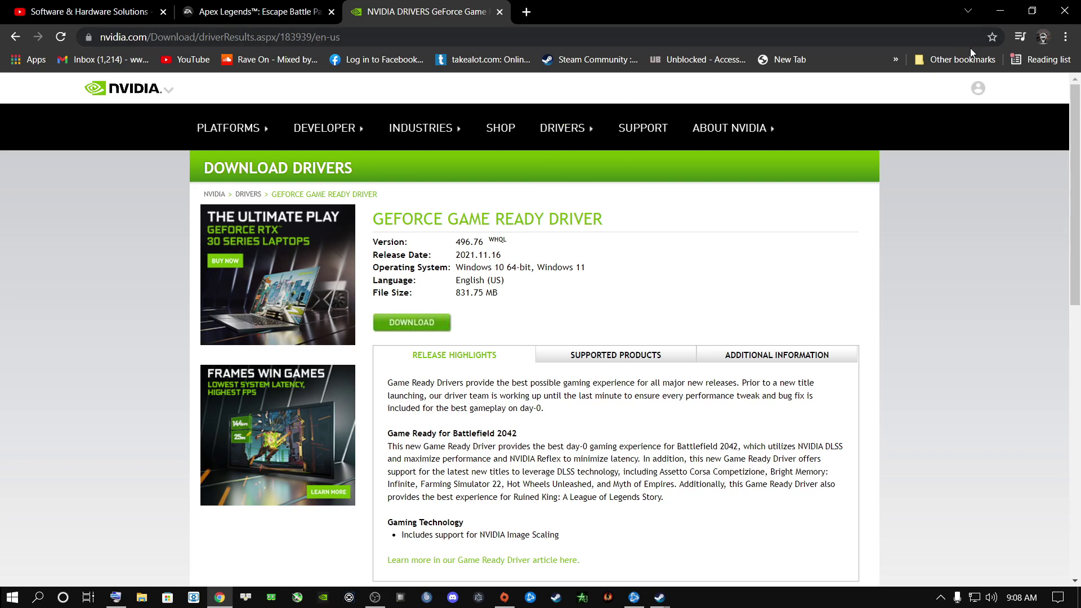
{"action": "left_click", "coordinate": [1000, 13]}
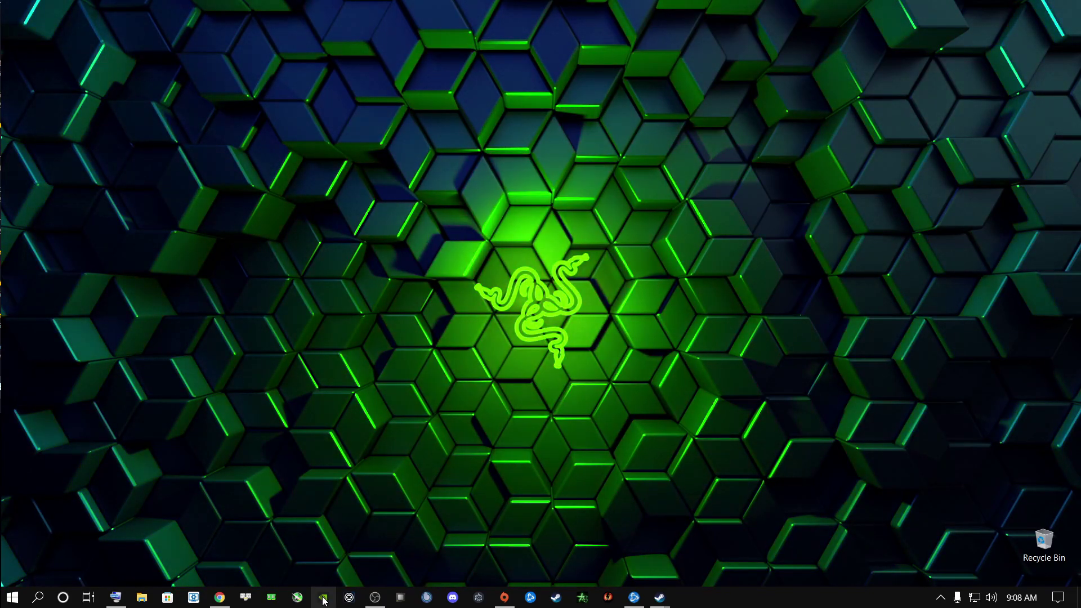
Switch to GeForce Experience, check for Game Ready Driver updates, and close the application.
{"action": "key", "text": "super"}
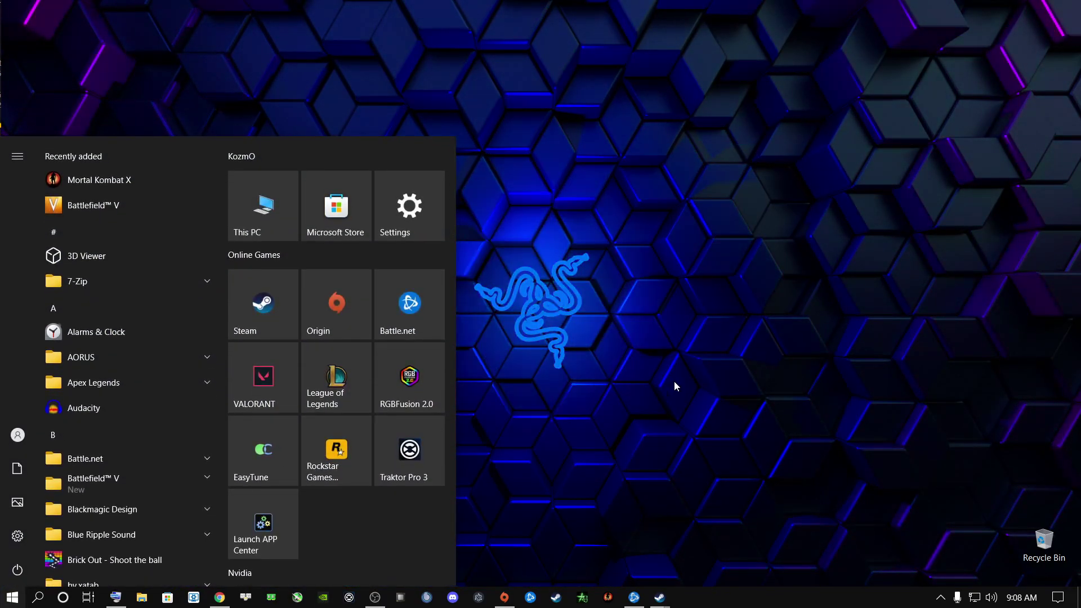
{"action": "key", "text": "super"}
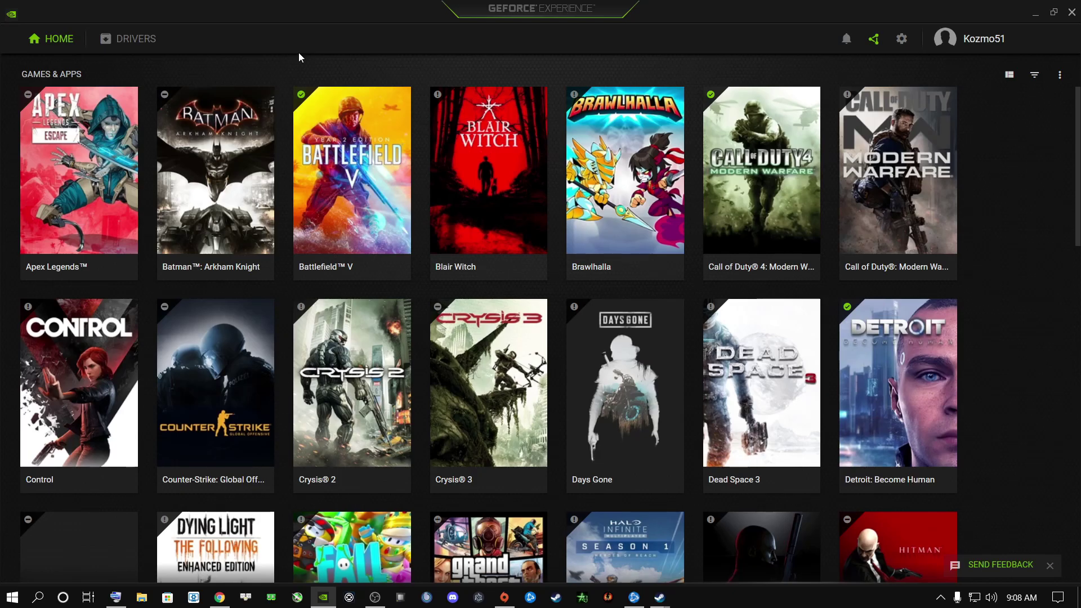
{"action": "scroll", "coordinate": [515, 392], "scroll_direction": "down", "scroll_amount": 10}
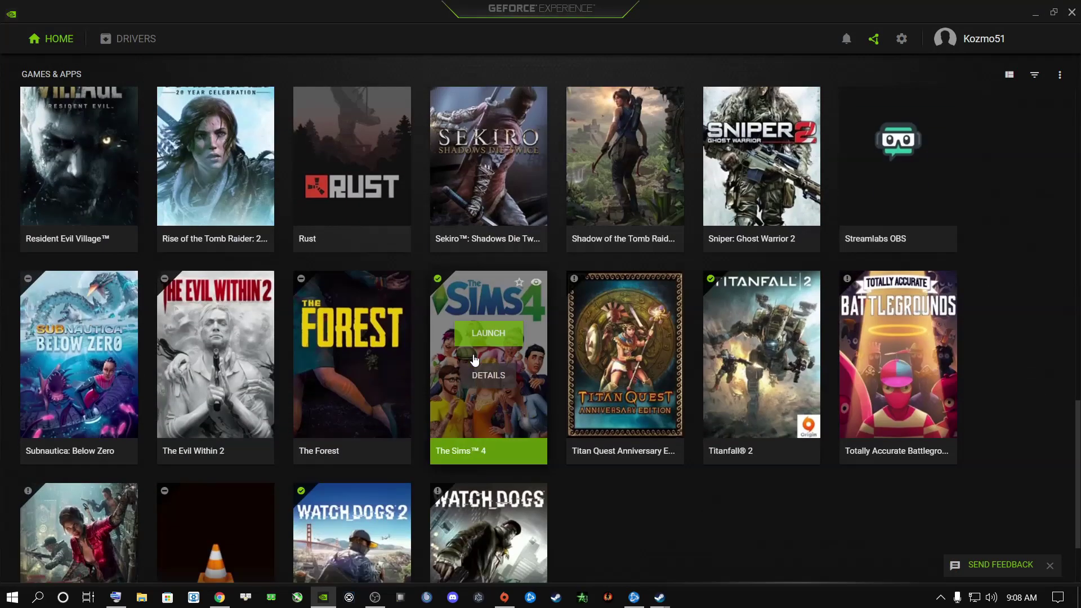
{"action": "scroll", "coordinate": [489, 360], "scroll_direction": "up", "scroll_amount": 10}
{"action": "scroll", "coordinate": [450, 307], "scroll_direction": "up", "scroll_amount": 1}
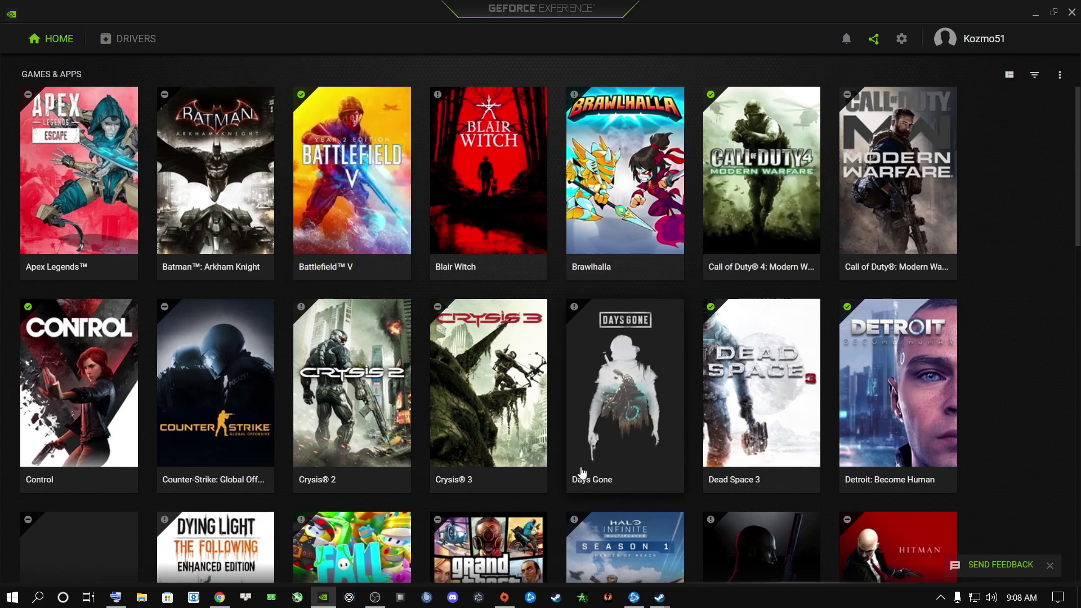
{"action": "mouse_move", "coordinate": [510, 604]}
{"action": "mouse_move", "coordinate": [78, 142]}
{"action": "left_click", "coordinate": [134, 42]}
{"action": "left_click", "coordinate": [858, 76]}
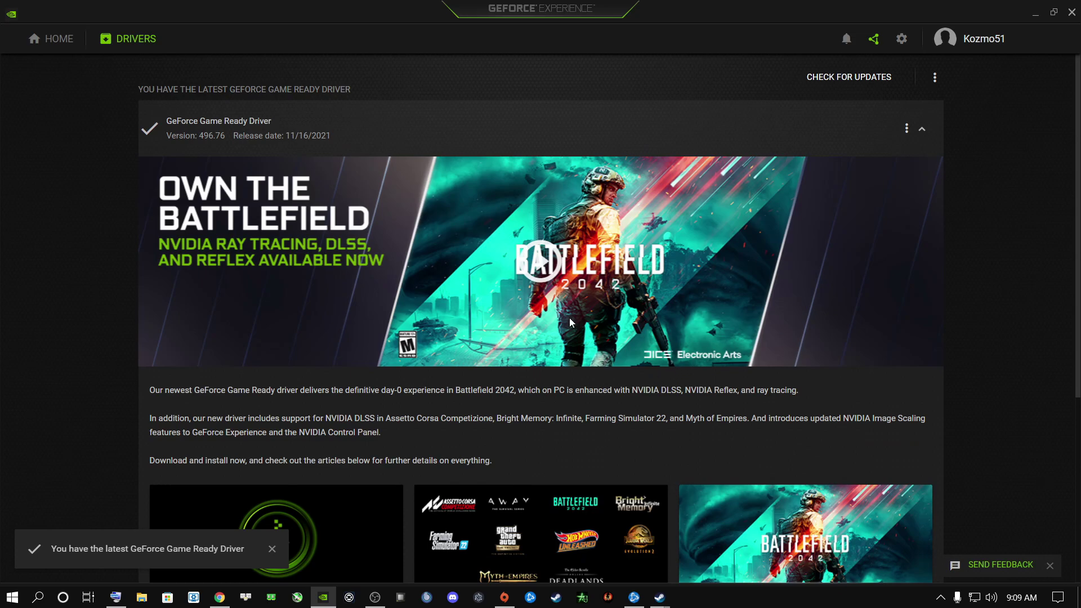
{"action": "left_click", "coordinate": [1072, 12]}
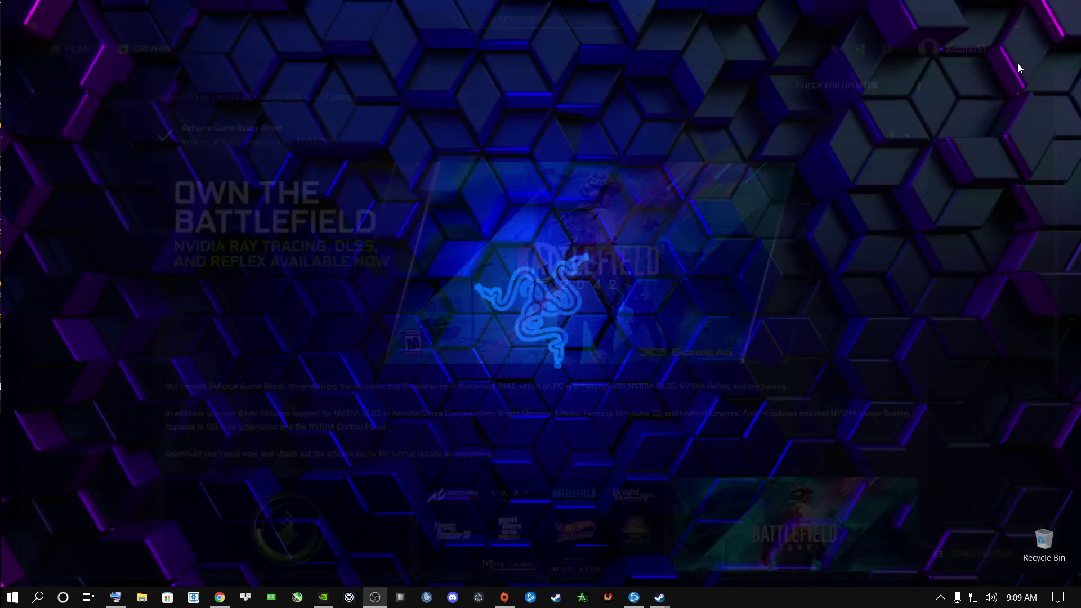
{"action": "right_click", "coordinate": [681, 341]}
{"action": "left_click", "coordinate": [550, 303]}
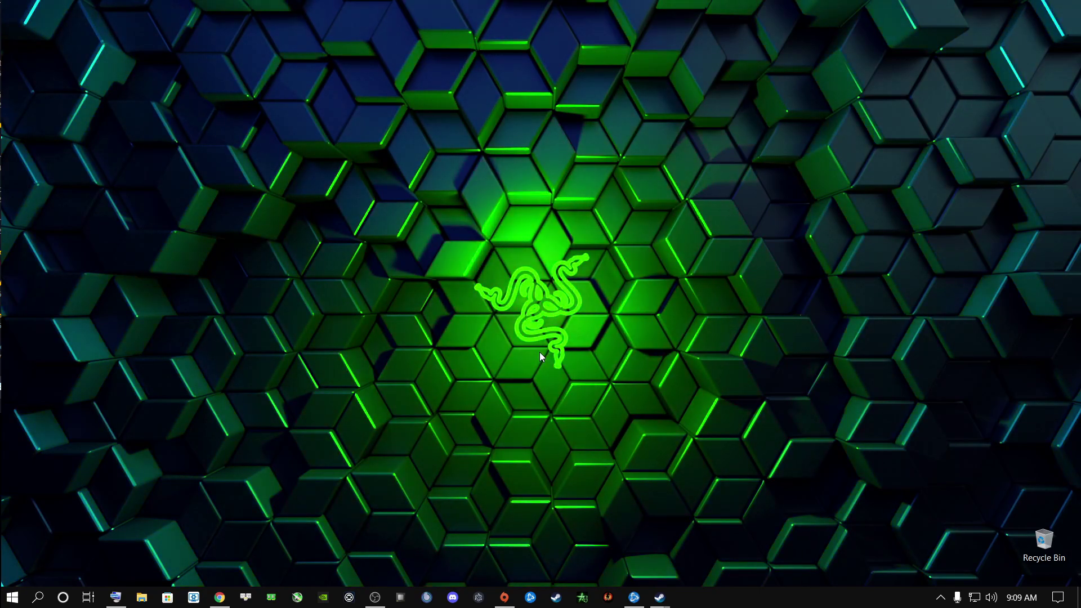
{"action": "right_click", "coordinate": [542, 352]}
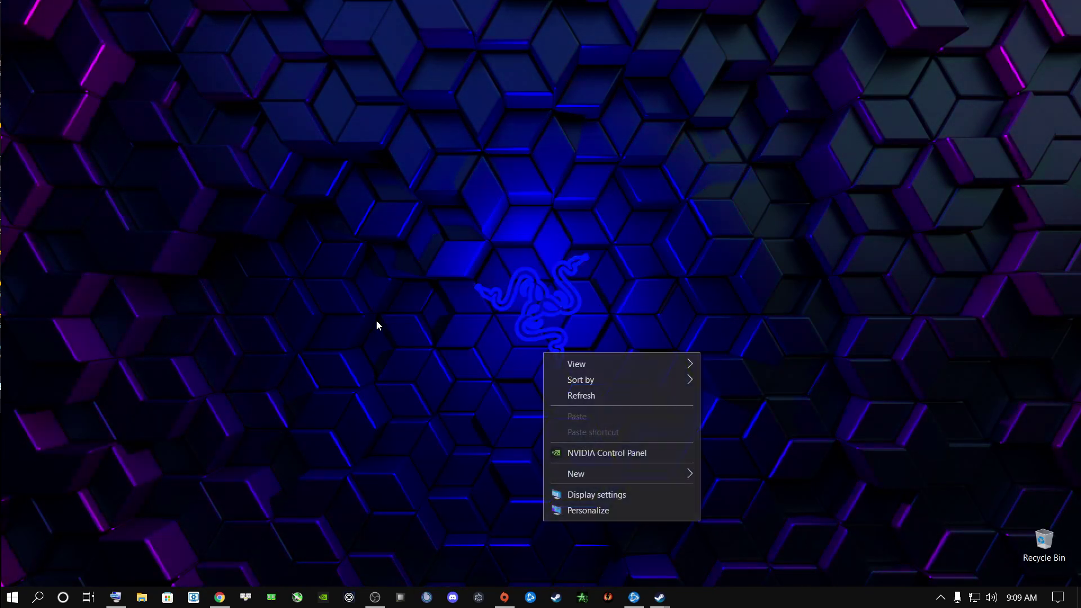
{"action": "left_click", "coordinate": [420, 333]}
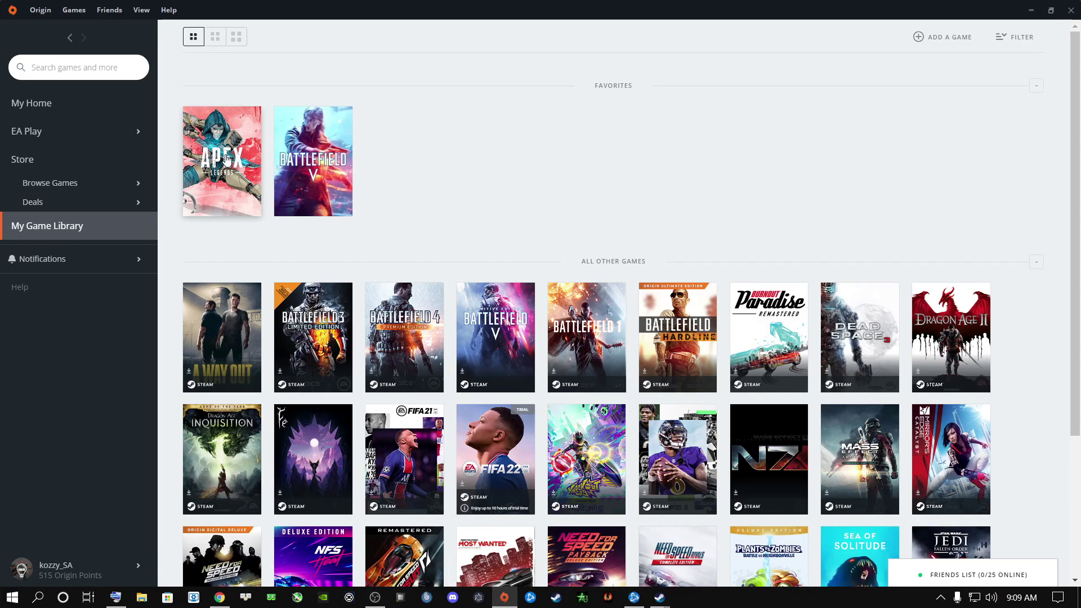
Launch Apex Legends from the Origin game library, continue past the title screen, and close the news pop-up.
{"action": "left_click", "coordinate": [227, 159]}
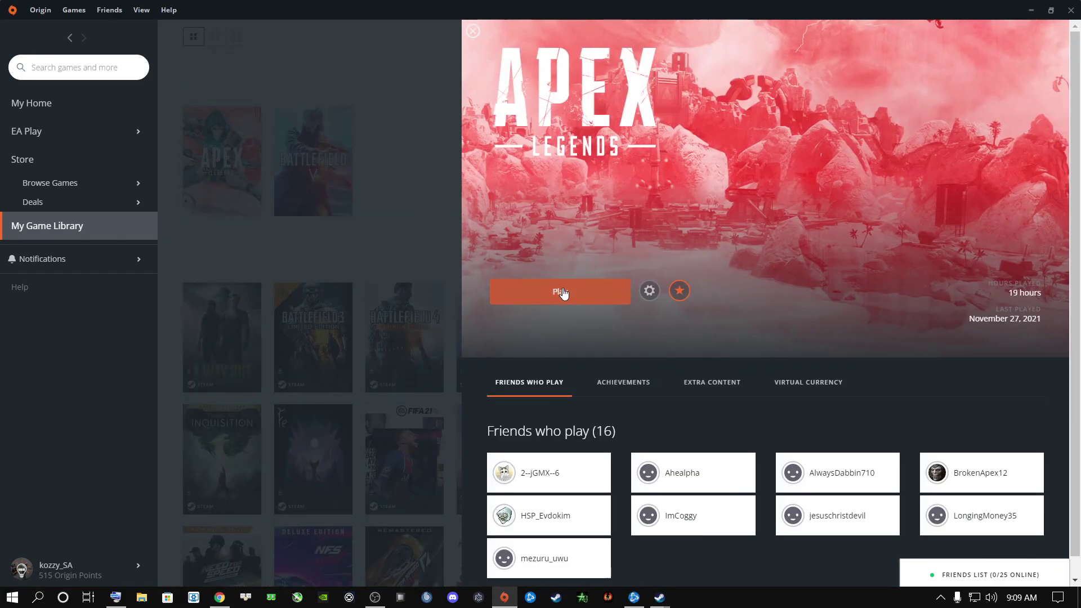
{"action": "left_click", "coordinate": [560, 291]}
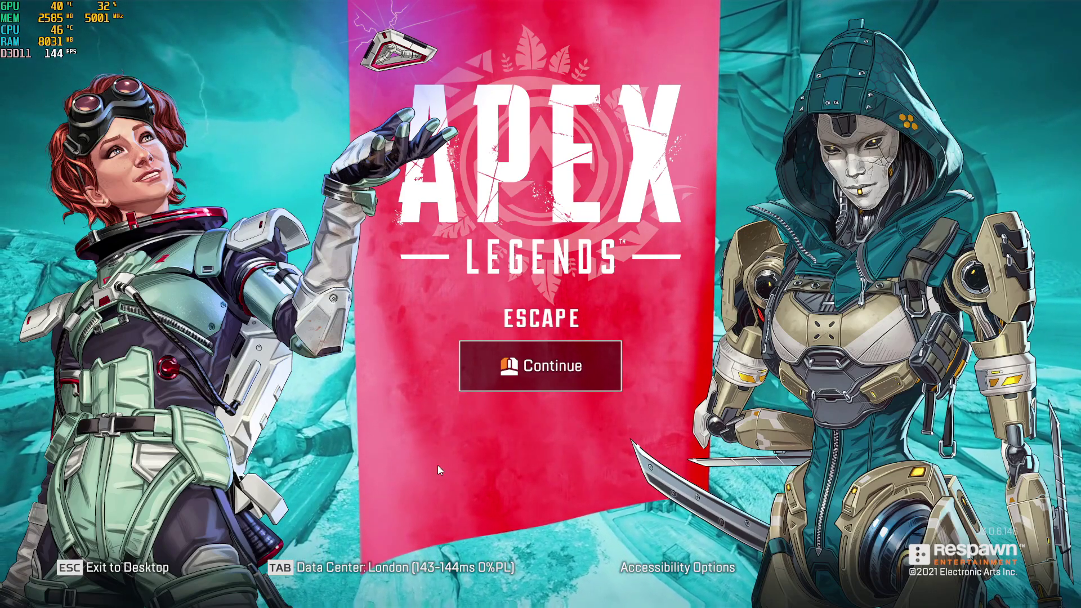
{"action": "left_click", "coordinate": [530, 377]}
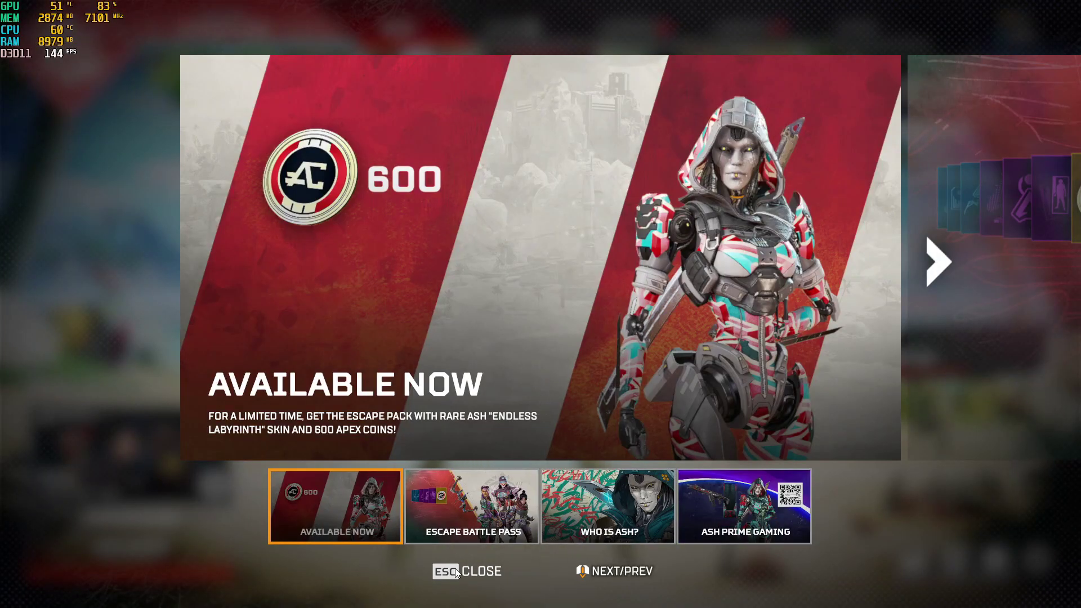
{"action": "key", "text": "Escape"}
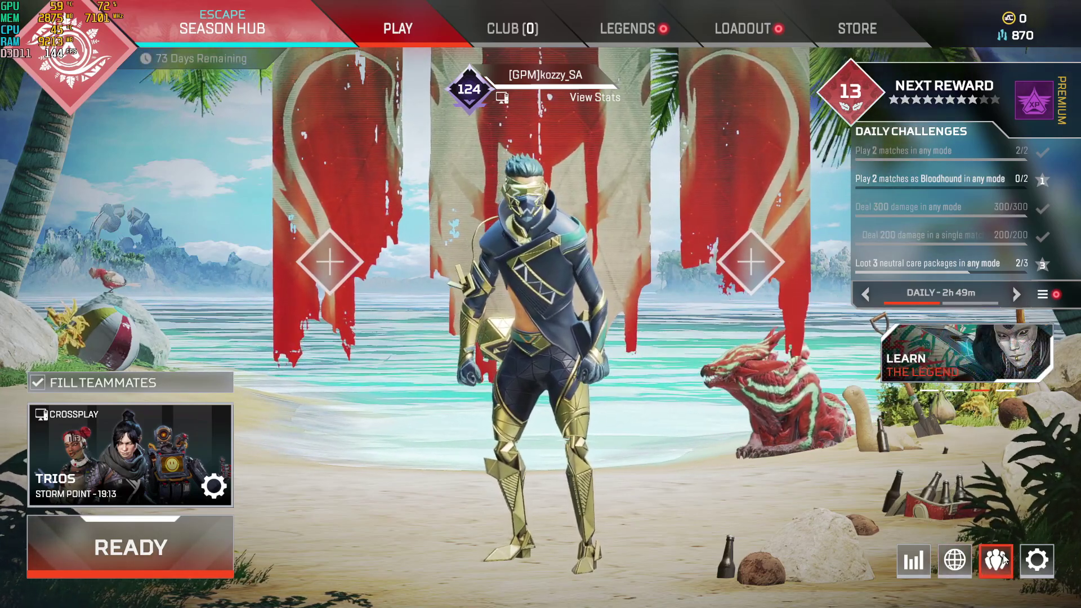
Open the Apex Legends settings and show the Video options.
{"action": "key", "text": "Escape"}
{"action": "left_click", "coordinate": [515, 319]}
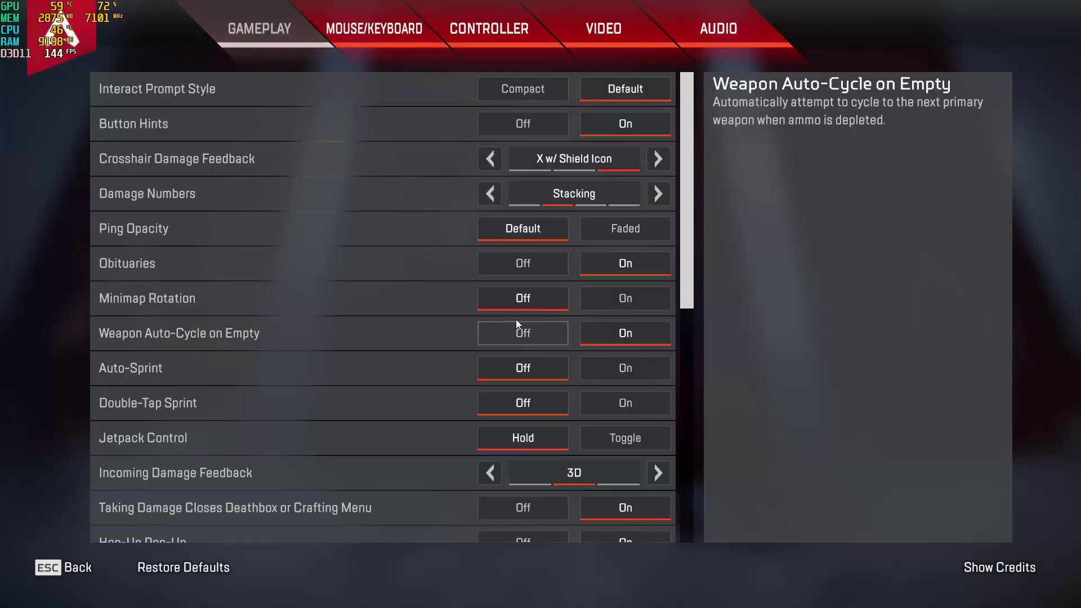
{"action": "left_click", "coordinate": [596, 39]}
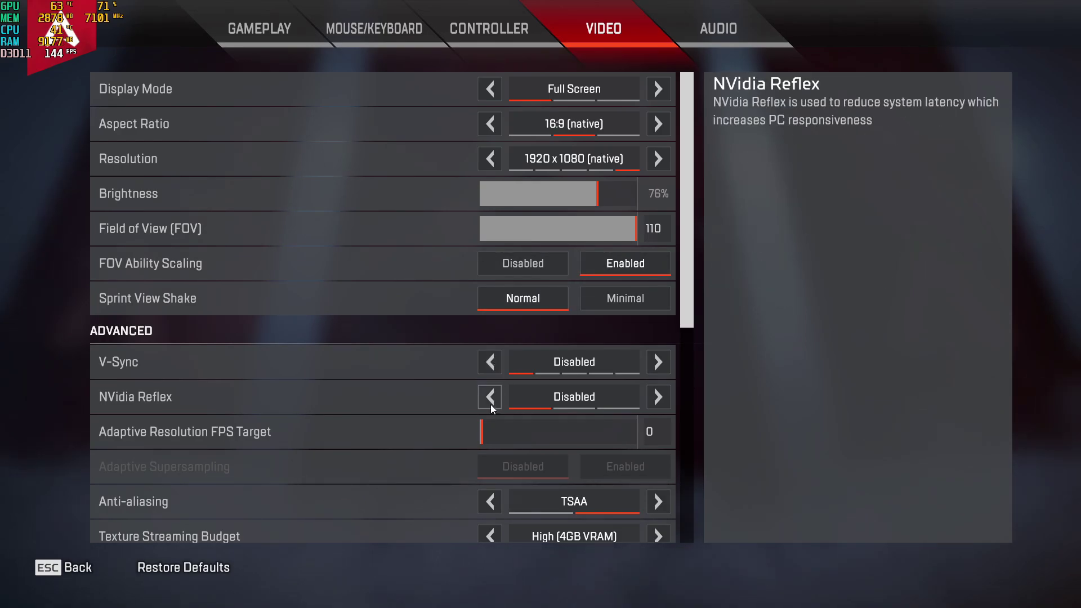
Try setting Anti-aliasing to None, and switch it back to TSAA.
{"action": "scroll", "coordinate": [494, 399], "scroll_direction": "down", "scroll_amount": 1}
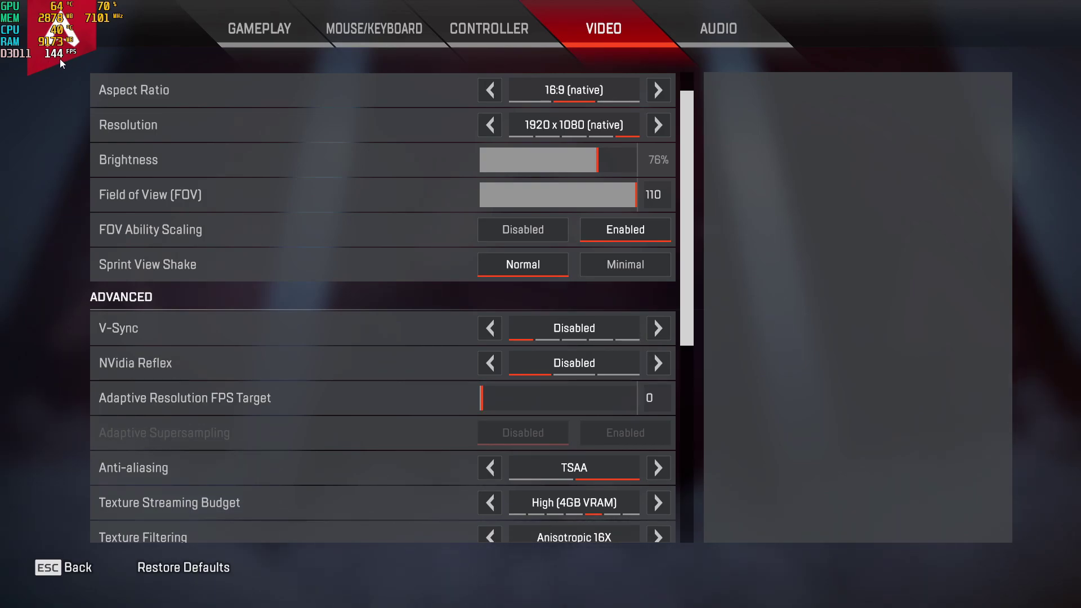
{"action": "scroll", "coordinate": [321, 313], "scroll_direction": "down", "scroll_amount": 3}
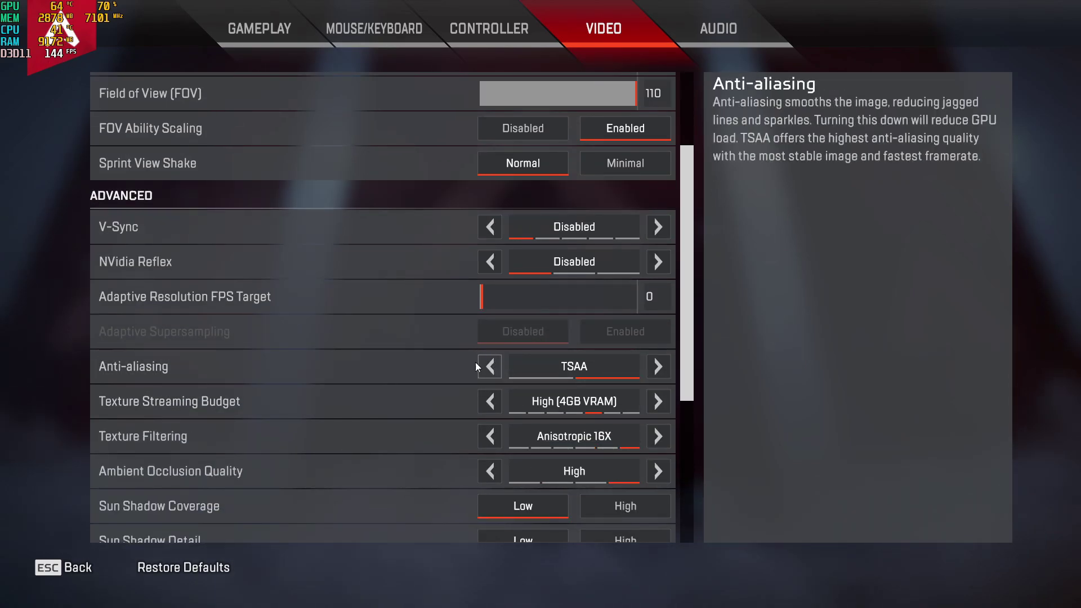
{"action": "left_click", "coordinate": [656, 366]}
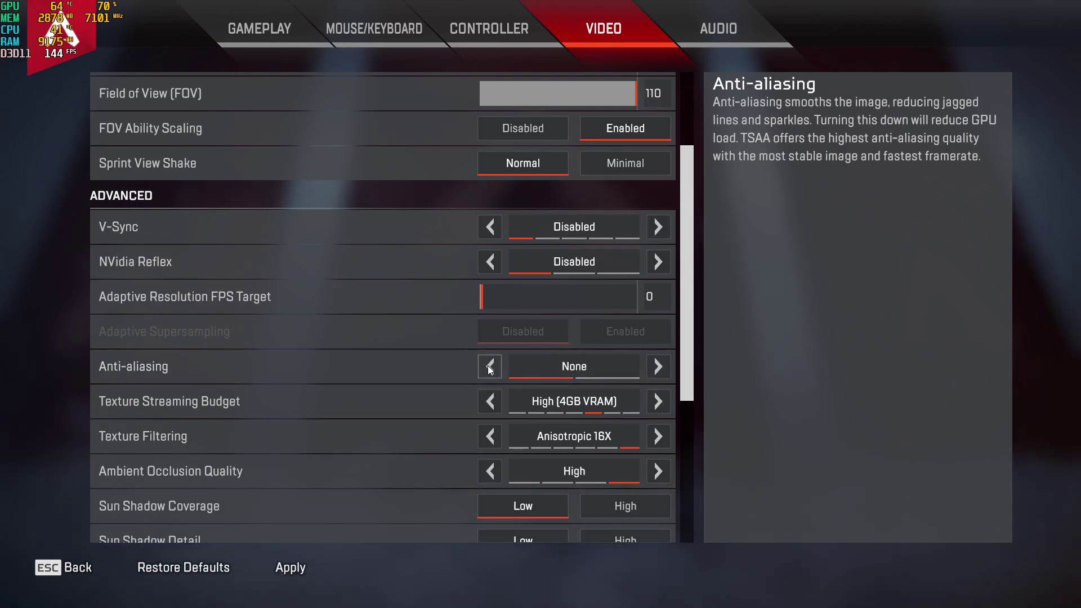
{"action": "left_click", "coordinate": [657, 368]}
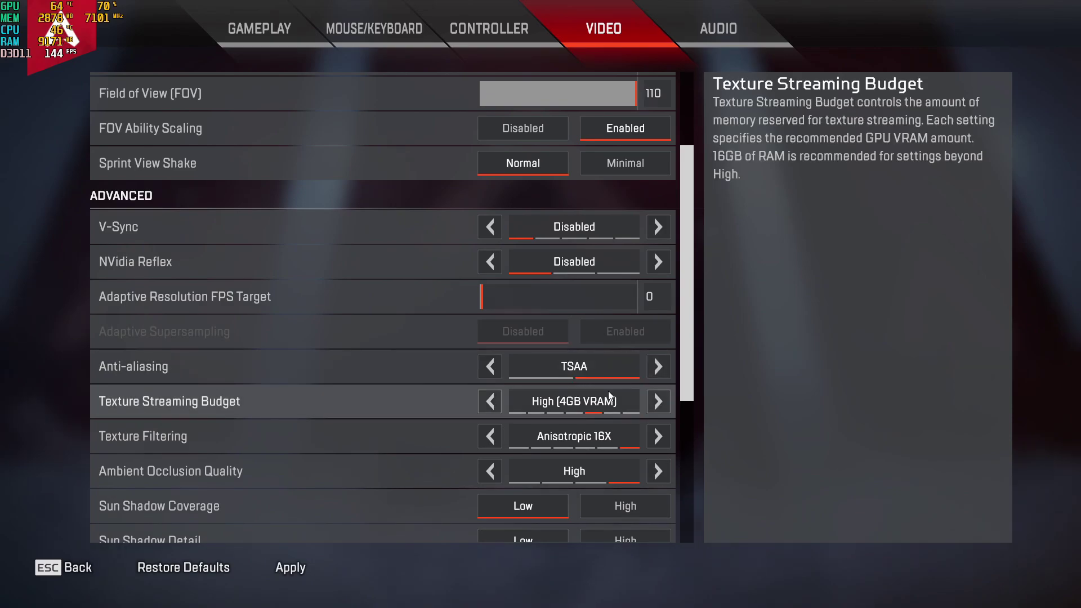
Set the Texture Streaming Budget to Very Low (2GB VRAM).
{"action": "scroll", "coordinate": [608, 390], "scroll_direction": "down", "scroll_amount": 1}
{"action": "scroll", "coordinate": [609, 391], "scroll_direction": "down", "scroll_amount": 2}
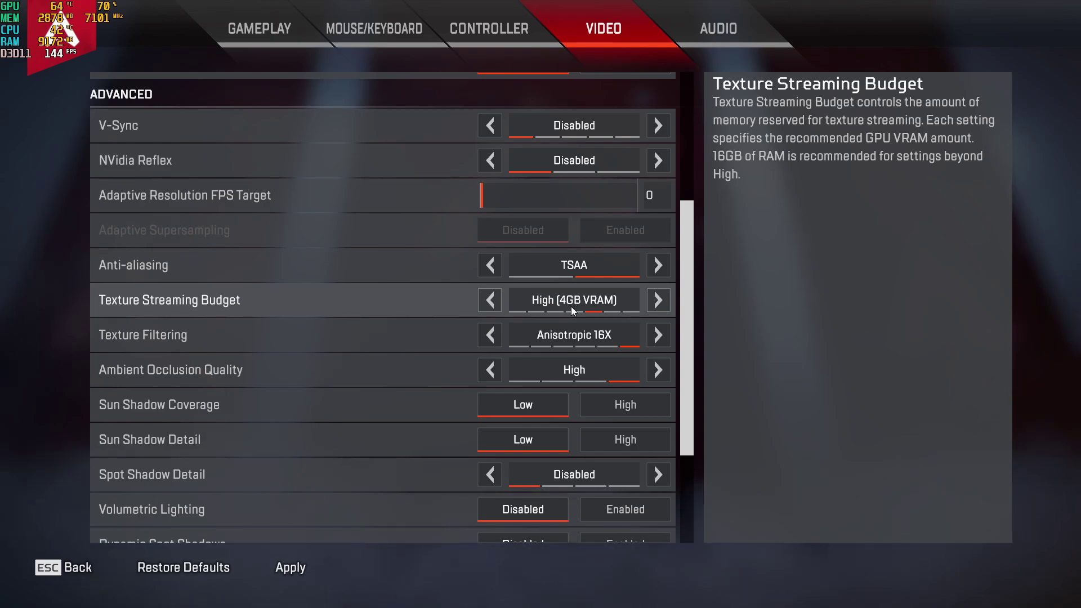
{"action": "left_click", "coordinate": [492, 304]}
{"action": "left_click", "coordinate": [491, 303]}
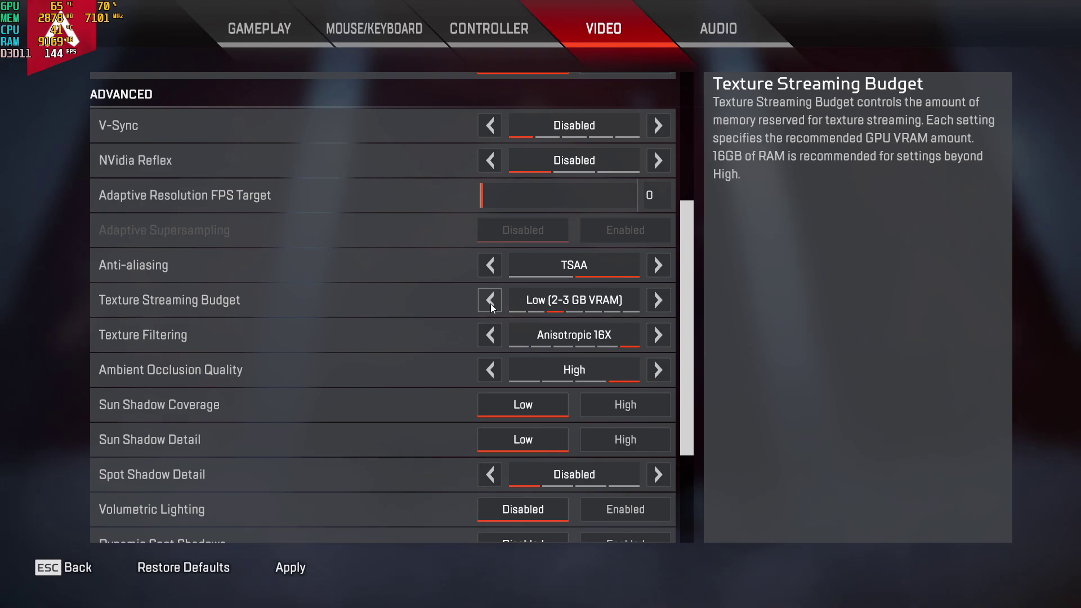
{"action": "left_click", "coordinate": [491, 303]}
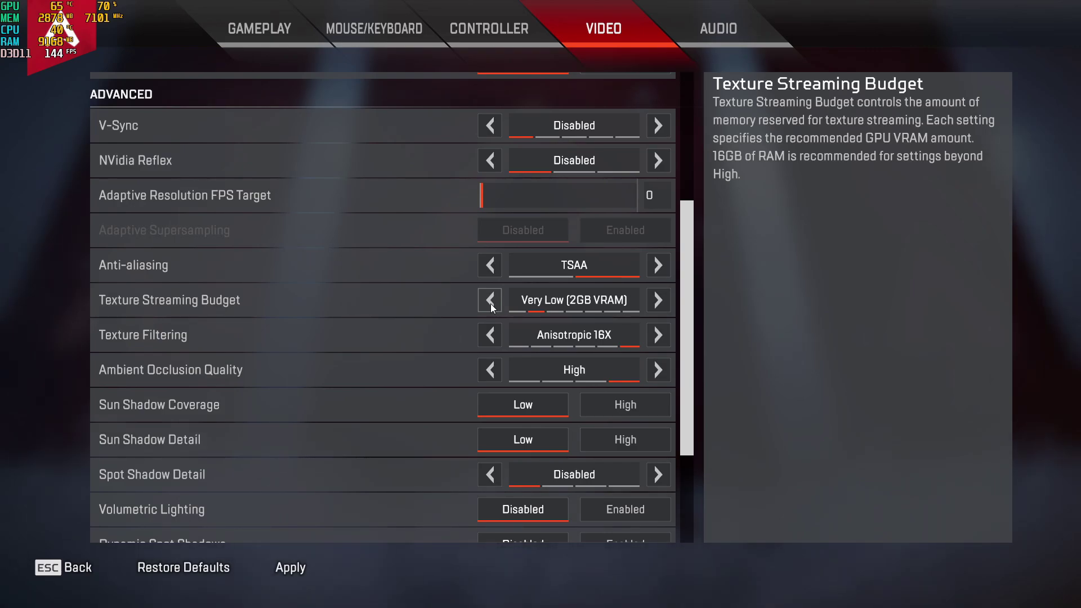
Raise the Texture Streaming Budget to High (4GB VRAM).
{"action": "left_click", "coordinate": [491, 303]}
{"action": "left_click", "coordinate": [661, 306]}
{"action": "left_click", "coordinate": [660, 306]}
{"action": "left_click", "coordinate": [657, 307]}
{"action": "left_click", "coordinate": [658, 307]}
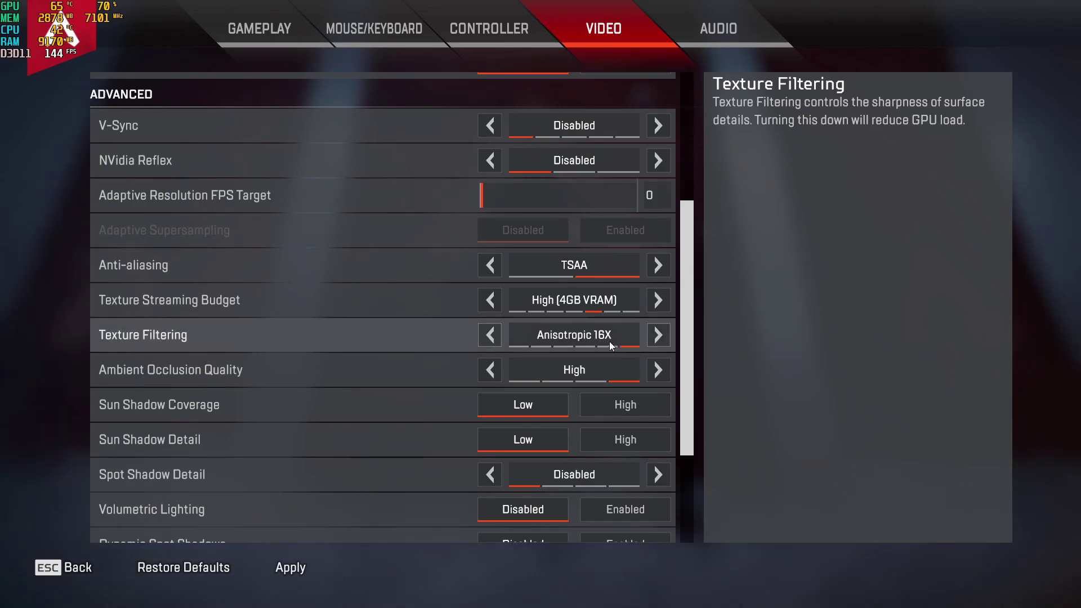
Try lowering Texture Filtering to Anisotropic 2X, and switch it back to Anisotropic 16X.
{"action": "left_click", "coordinate": [489, 335]}
{"action": "left_click", "coordinate": [489, 335]}
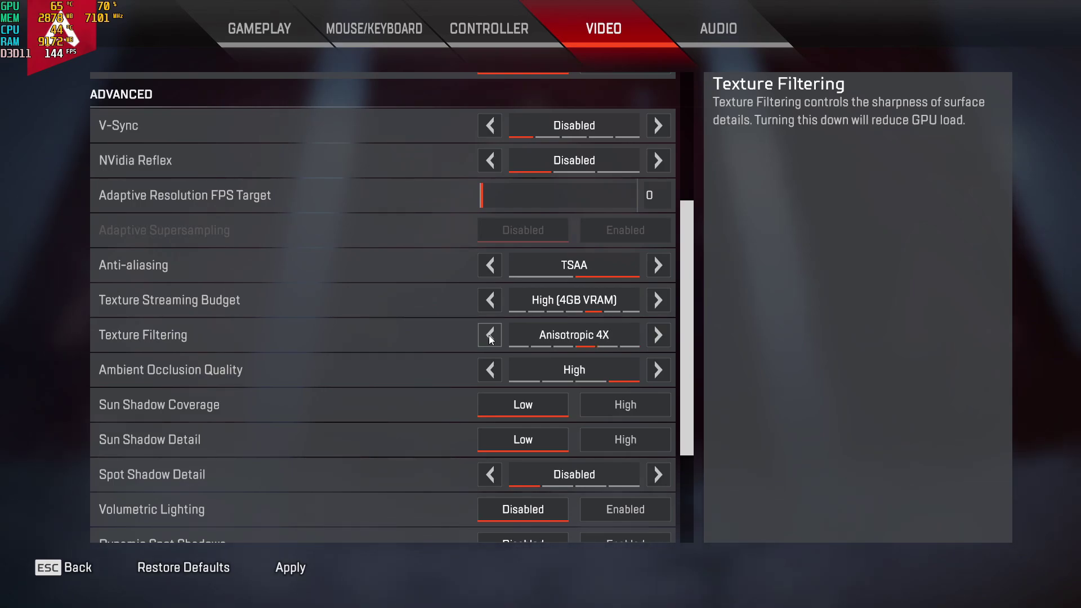
{"action": "left_click", "coordinate": [490, 336]}
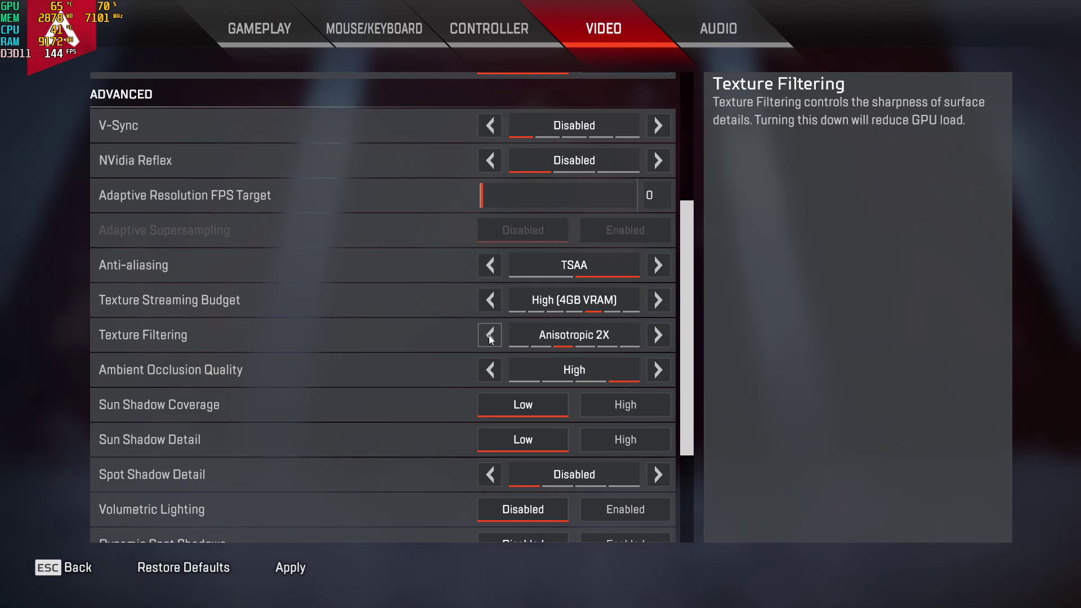
{"action": "left_click", "coordinate": [658, 337]}
{"action": "left_click", "coordinate": [657, 336]}
{"action": "left_click", "coordinate": [658, 337]}
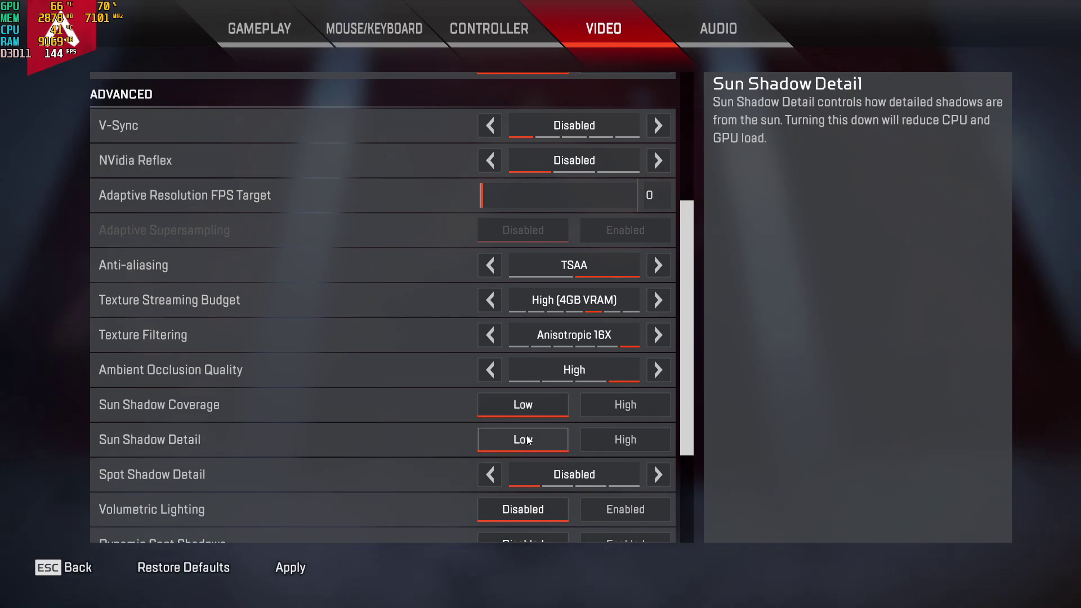
Try raising Spot Shadow Detail to Very High, and switch it back to Disabled.
{"action": "scroll", "coordinate": [527, 439], "scroll_direction": "down", "scroll_amount": 2}
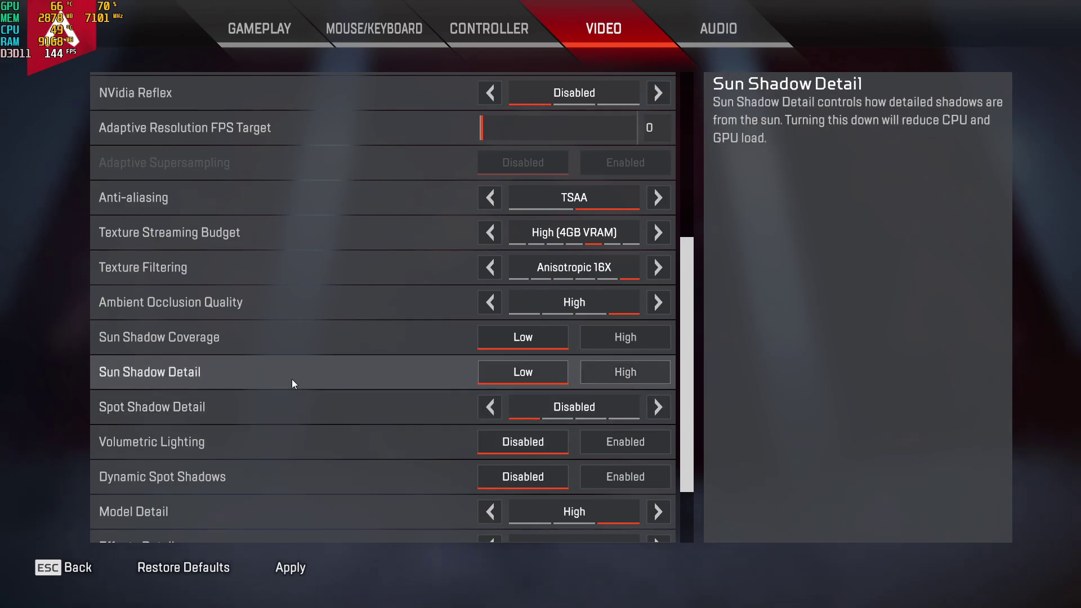
{"action": "left_click", "coordinate": [657, 407]}
{"action": "left_click", "coordinate": [657, 407]}
{"action": "left_click", "coordinate": [658, 407]}
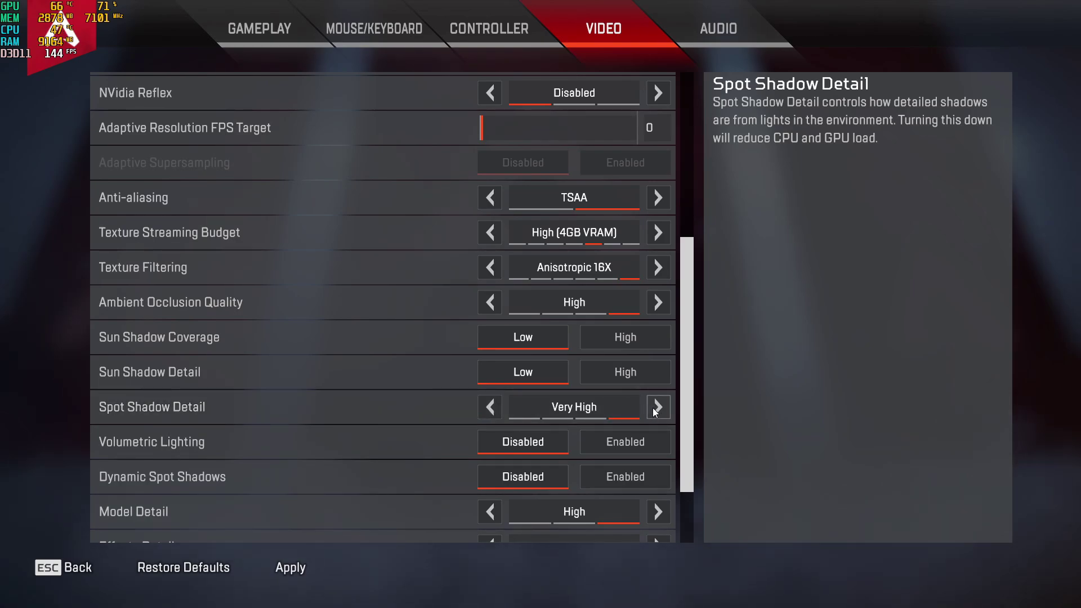
{"action": "left_click", "coordinate": [491, 407]}
{"action": "left_click", "coordinate": [491, 408]}
{"action": "left_click", "coordinate": [491, 407]}
Lower Model Detail to Medium, Effects Detail to Low, Impact Marks to Disabled and Ragdolls to Low.
{"action": "scroll", "coordinate": [493, 409], "scroll_direction": "down", "scroll_amount": 1}
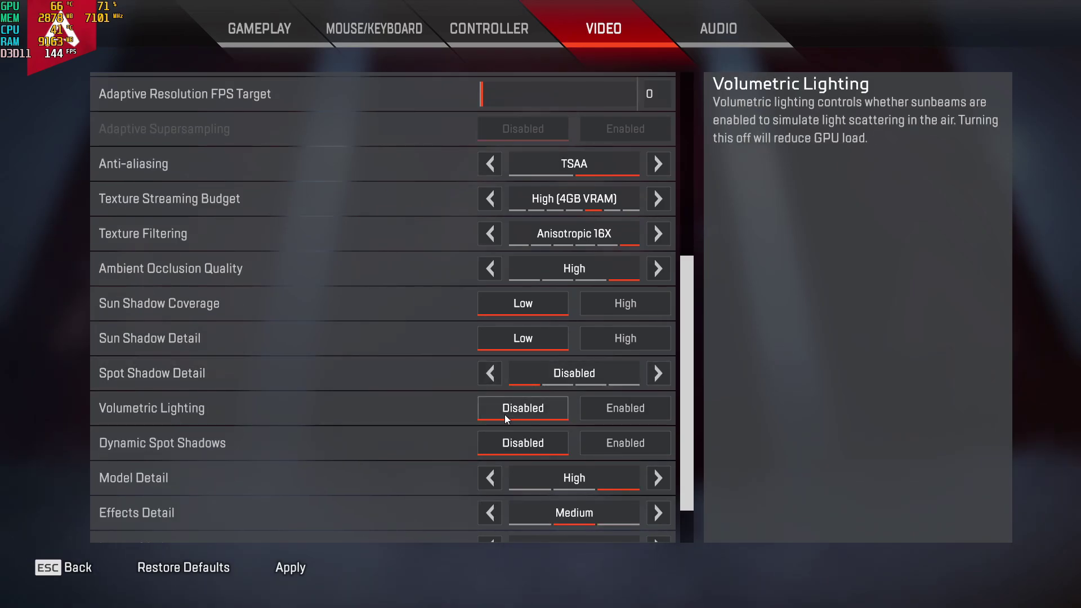
{"action": "scroll", "coordinate": [510, 413], "scroll_direction": "down", "scroll_amount": 2}
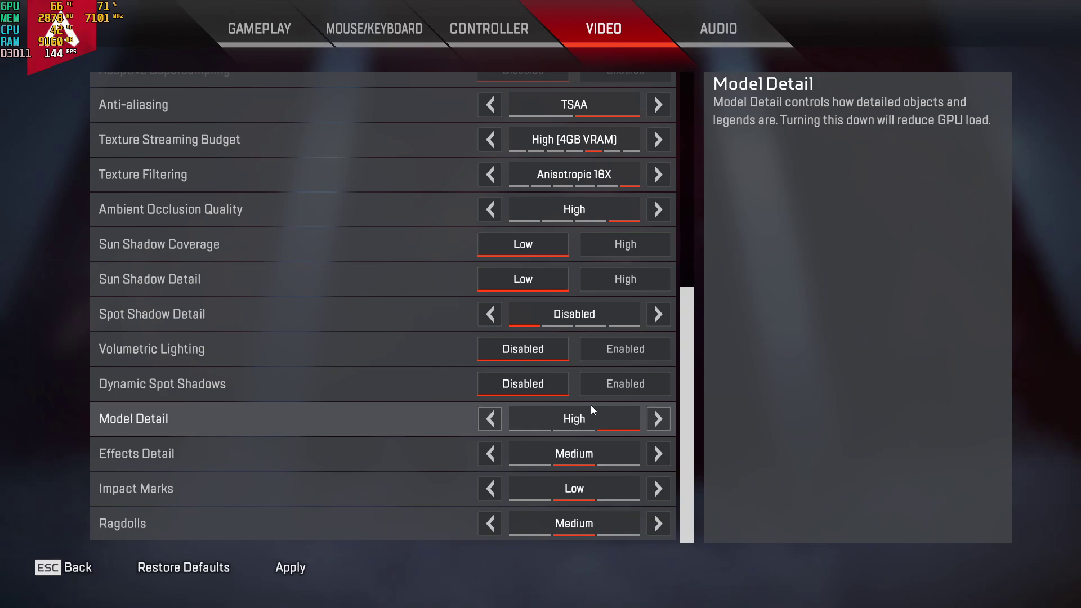
{"action": "left_click", "coordinate": [496, 422]}
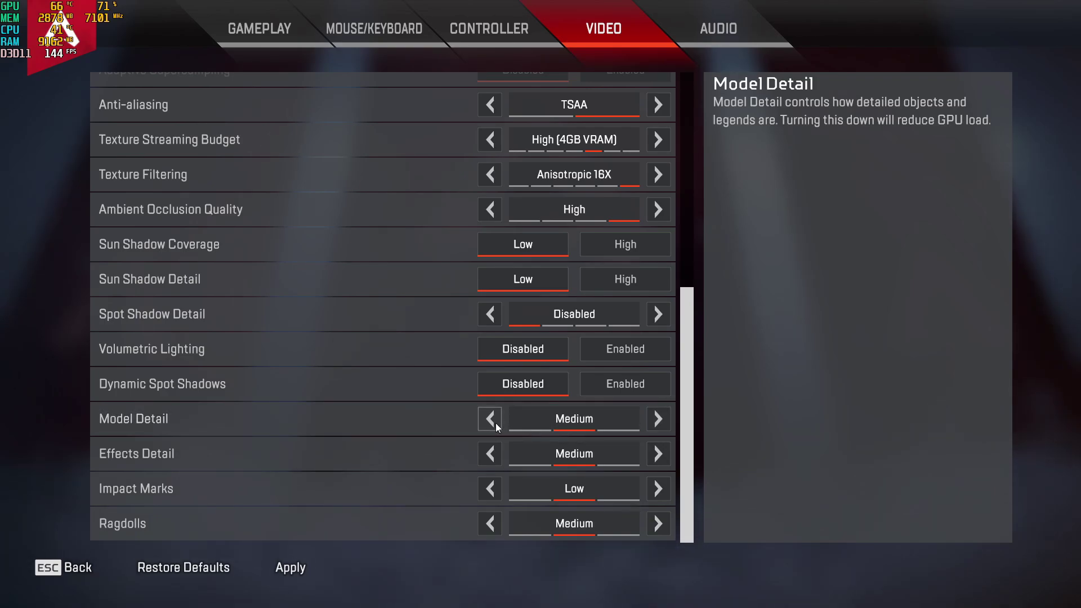
{"action": "left_click", "coordinate": [488, 453]}
{"action": "left_click", "coordinate": [485, 488]}
{"action": "left_click", "coordinate": [480, 523]}
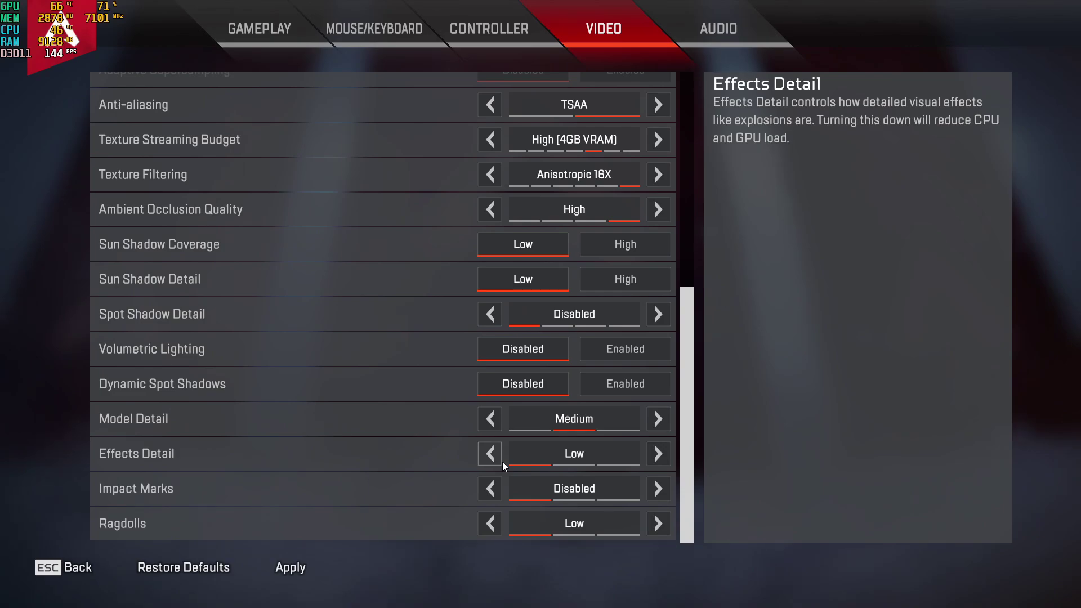
Set Model Detail to High, Effects Detail to Medium, Impact Marks to Low and Ragdolls to Medium, and apply the video settings before leaving them.
{"action": "left_click", "coordinate": [656, 425]}
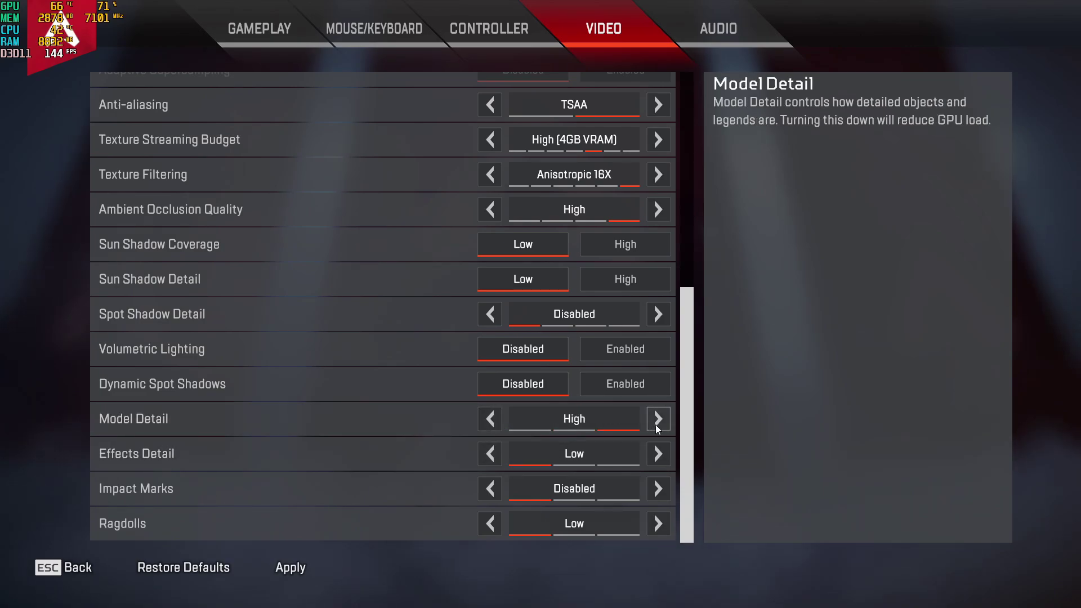
{"action": "left_click", "coordinate": [657, 453]}
{"action": "left_click", "coordinate": [656, 490]}
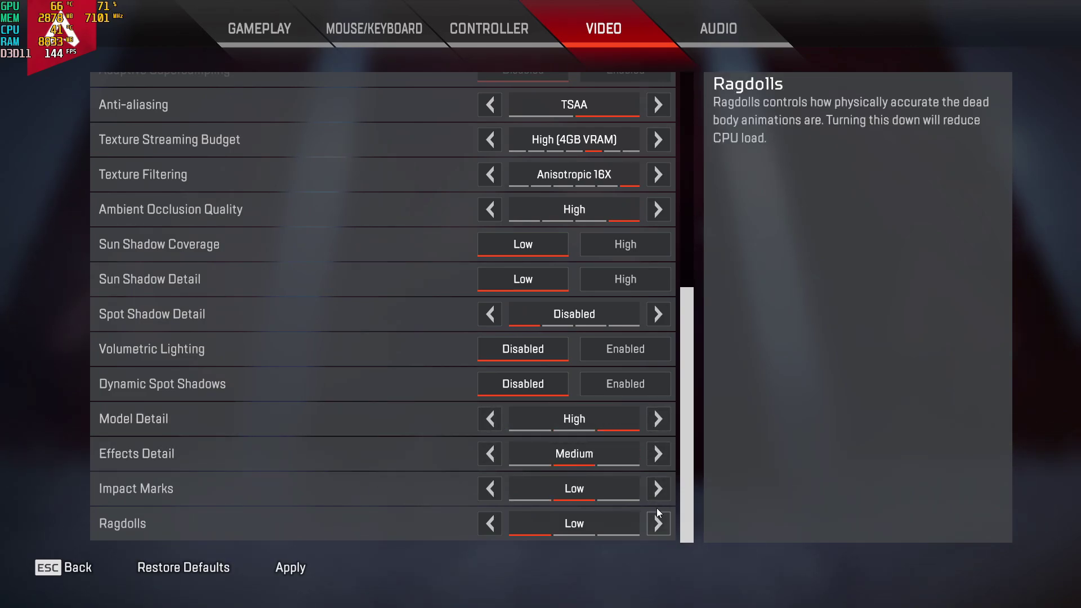
{"action": "left_click", "coordinate": [658, 523]}
{"action": "left_click", "coordinate": [296, 569]}
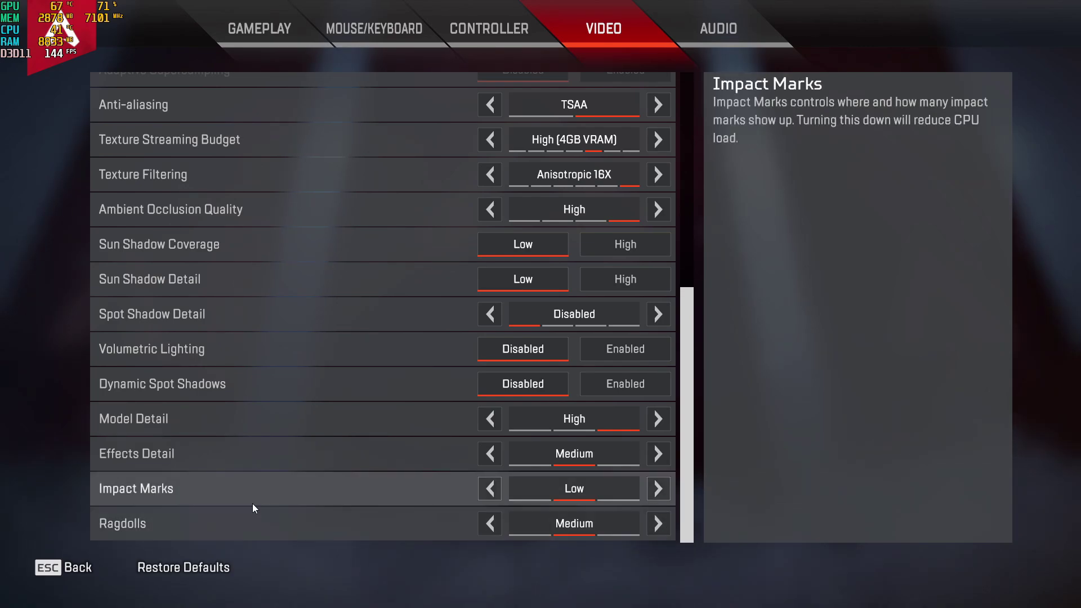
{"action": "left_click", "coordinate": [60, 565]}
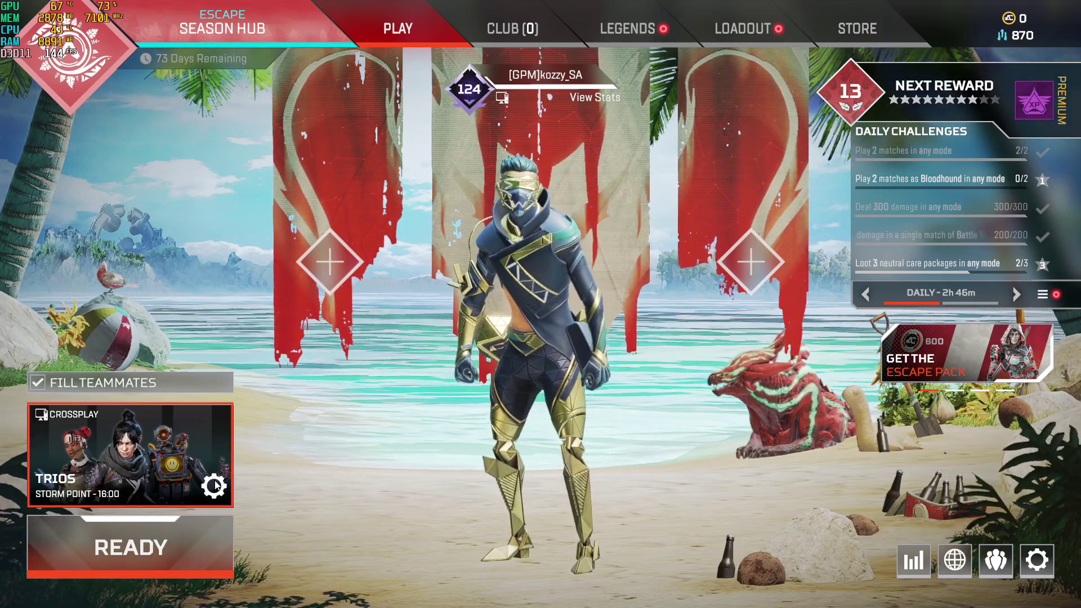
Choose the Arenas game mode and start matchmaking.
{"action": "left_click", "coordinate": [130, 454]}
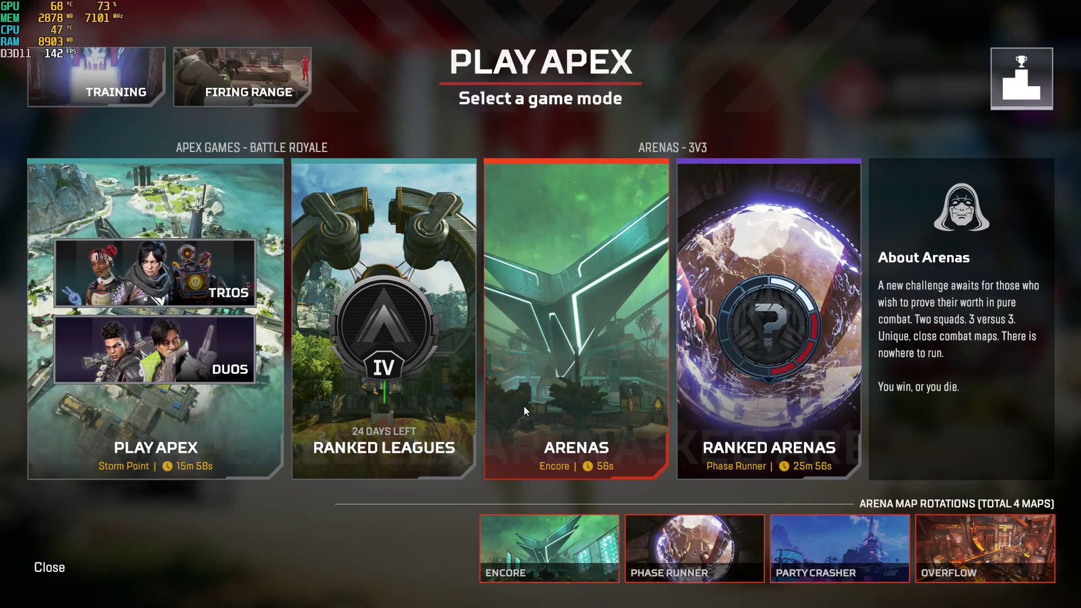
{"action": "left_click", "coordinate": [523, 406]}
{"action": "left_click", "coordinate": [180, 548]}
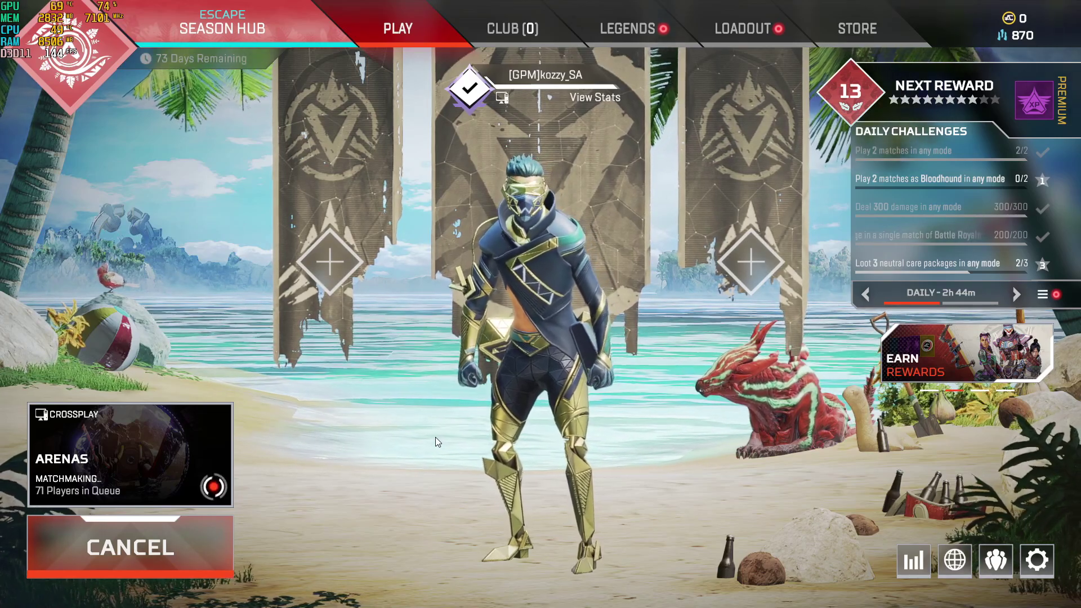
Reopen the Video settings during matchmaking, review the chosen options, and go back to the lobby.
{"action": "key", "text": "Escape"}
{"action": "left_click", "coordinate": [565, 325]}
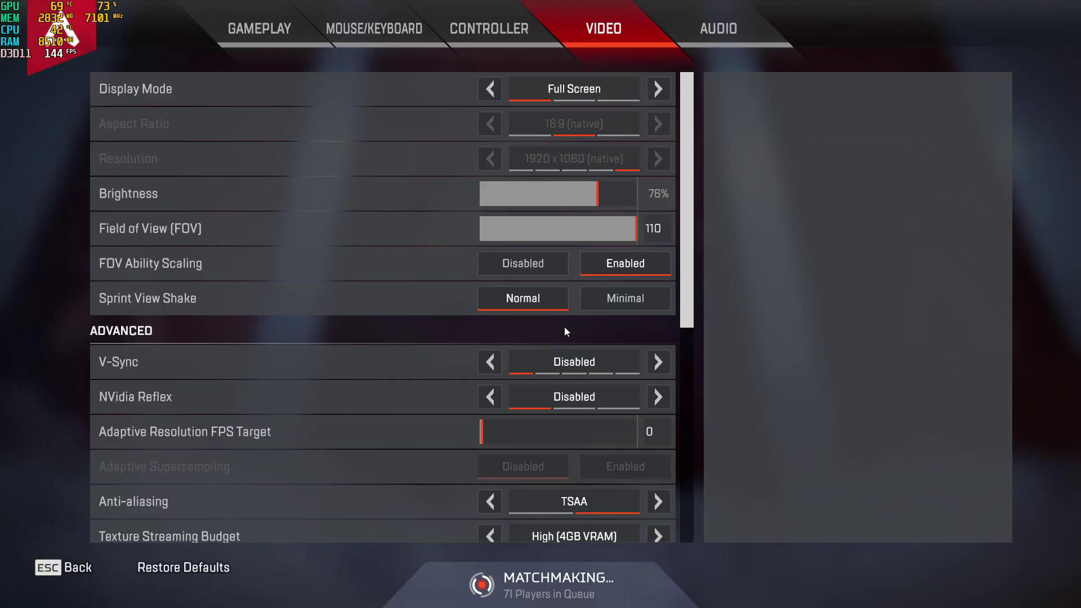
{"action": "scroll", "coordinate": [604, 346], "scroll_direction": "down", "scroll_amount": 8}
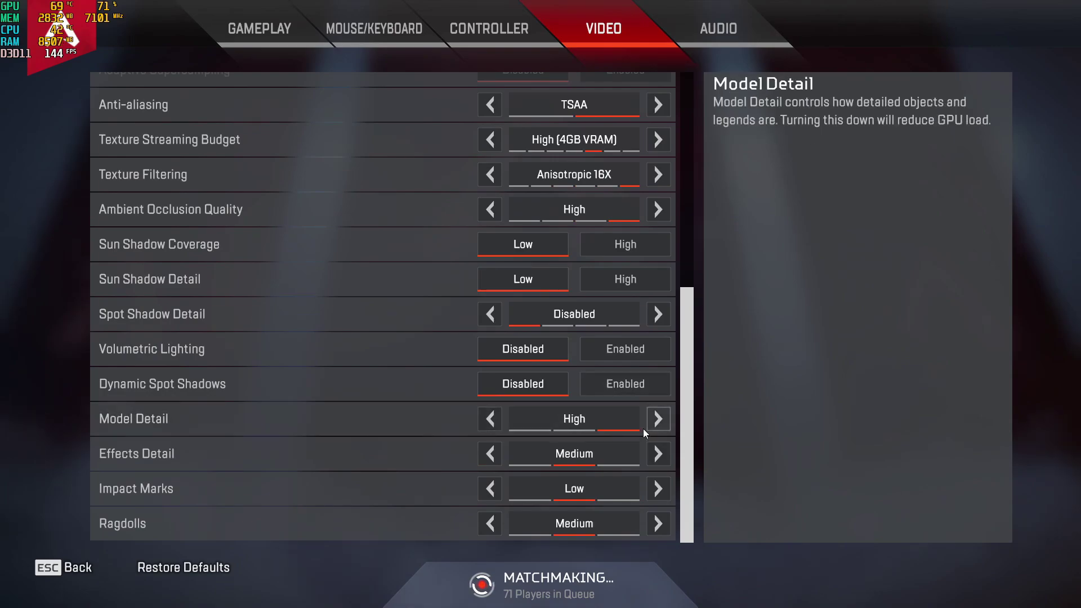
{"action": "scroll", "coordinate": [564, 462], "scroll_direction": "up", "scroll_amount": 8}
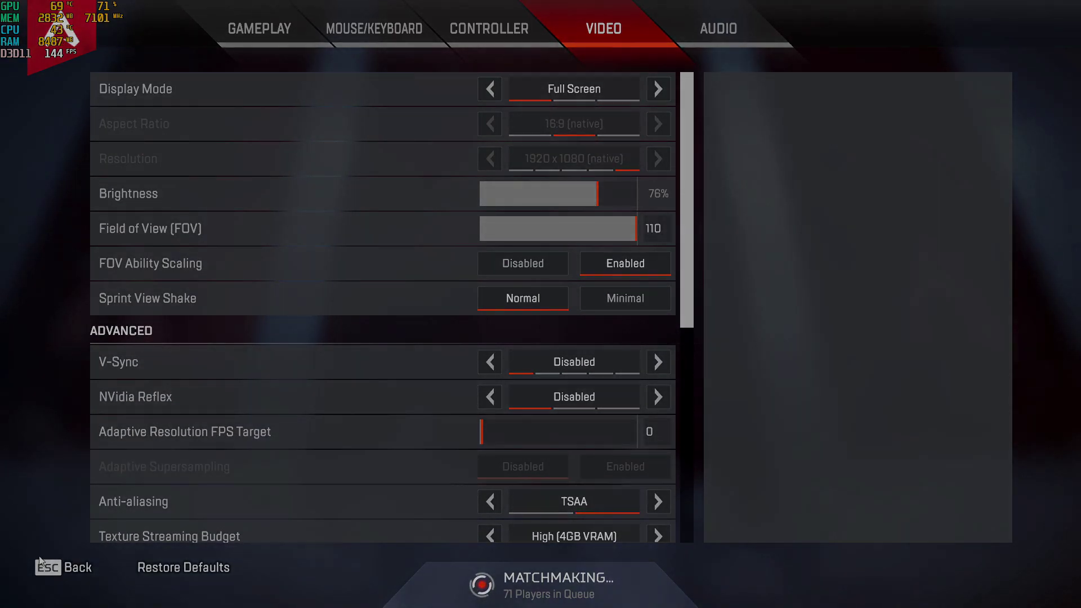
{"action": "left_click", "coordinate": [49, 571]}
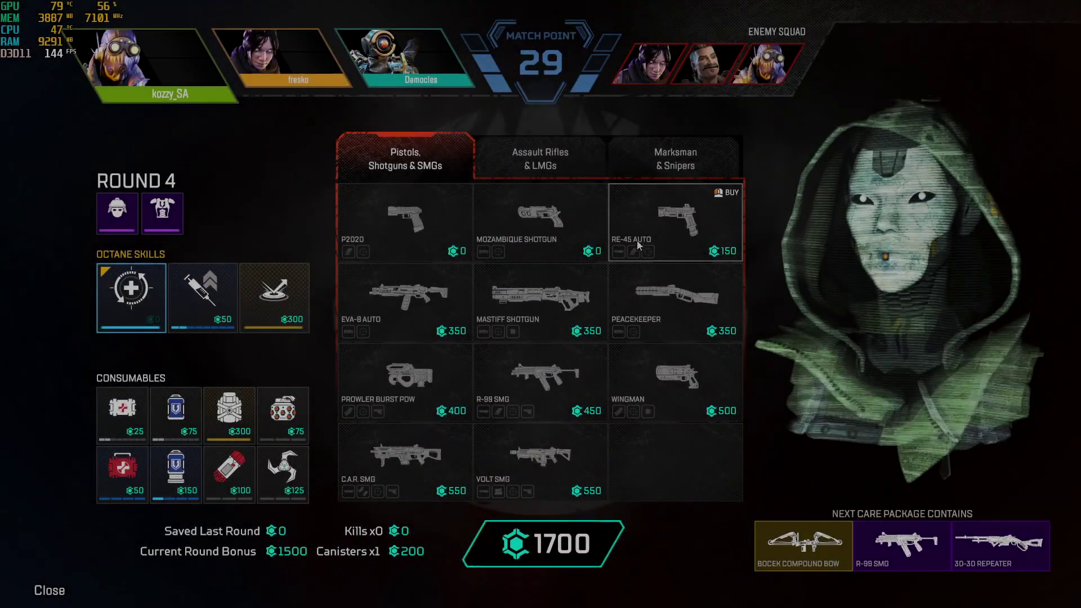
Buy the RE-45 Auto and the Mozambique Shotgun for the round, each upgraded to the maximum level.
{"action": "left_click", "coordinate": [647, 227]}
{"action": "left_click", "coordinate": [648, 227]}
{"action": "left_click", "coordinate": [648, 227]}
{"action": "left_click", "coordinate": [647, 228]}
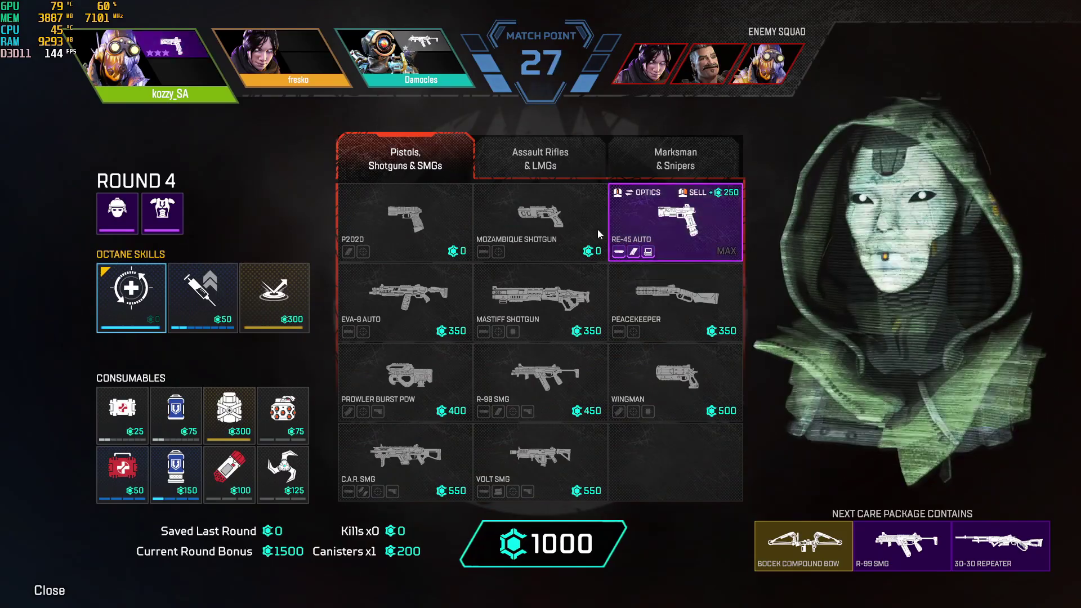
{"action": "left_click", "coordinate": [532, 228]}
{"action": "left_click", "coordinate": [532, 228]}
{"action": "left_click", "coordinate": [532, 228]}
{"action": "left_click", "coordinate": [532, 228]}
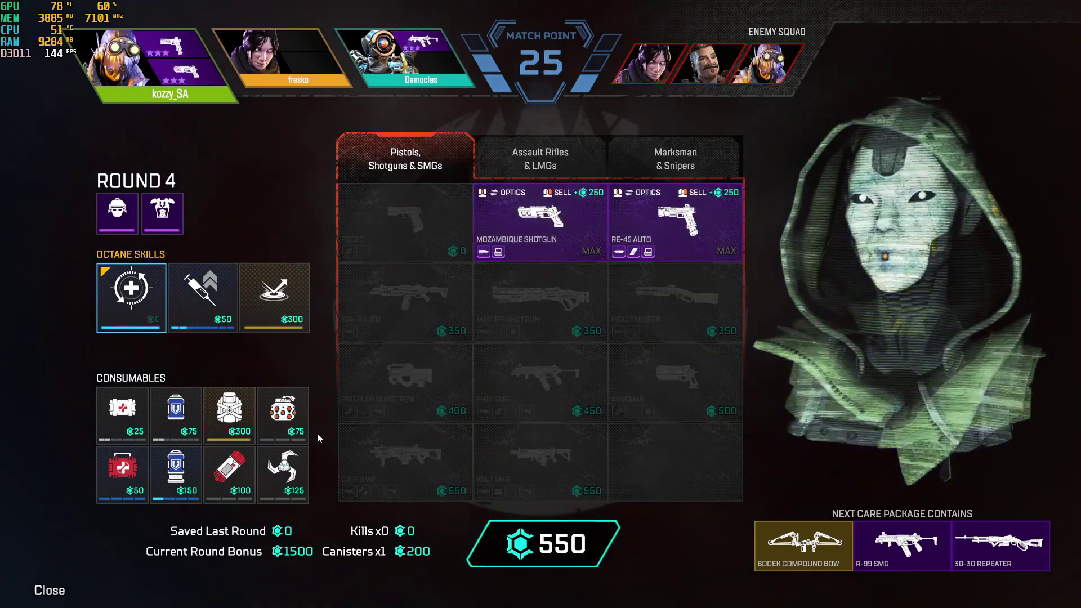
Buy two arc stars, a shield battery, a shield cell and two syringes, and close the buy menu.
{"action": "left_click", "coordinate": [287, 476]}
{"action": "left_click", "coordinate": [279, 474]}
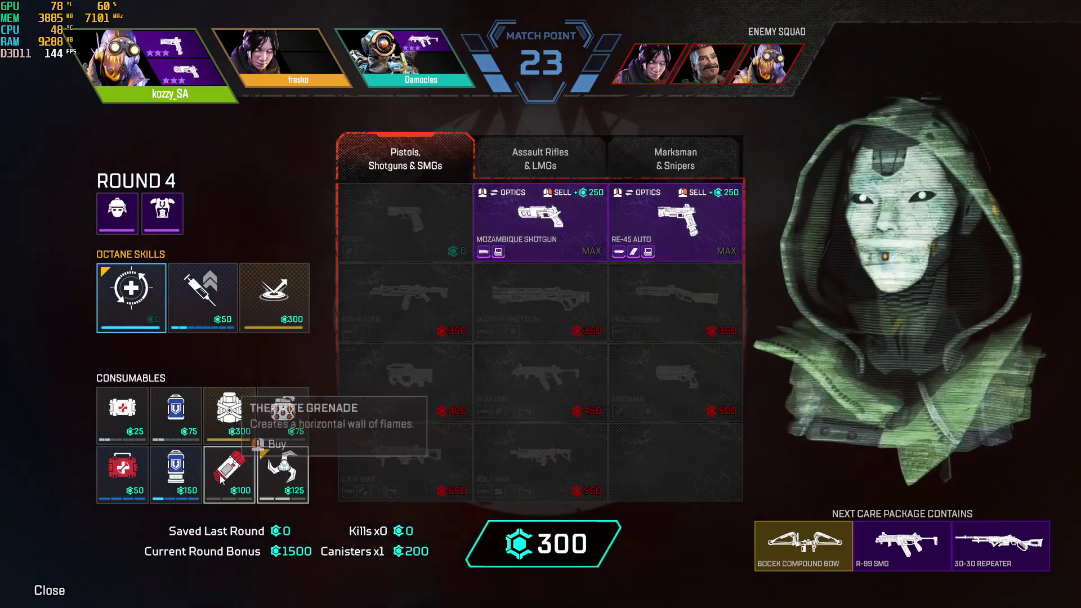
{"action": "left_click", "coordinate": [186, 459]}
{"action": "left_click", "coordinate": [180, 421]}
{"action": "left_click", "coordinate": [123, 418]}
{"action": "left_click", "coordinate": [123, 417]}
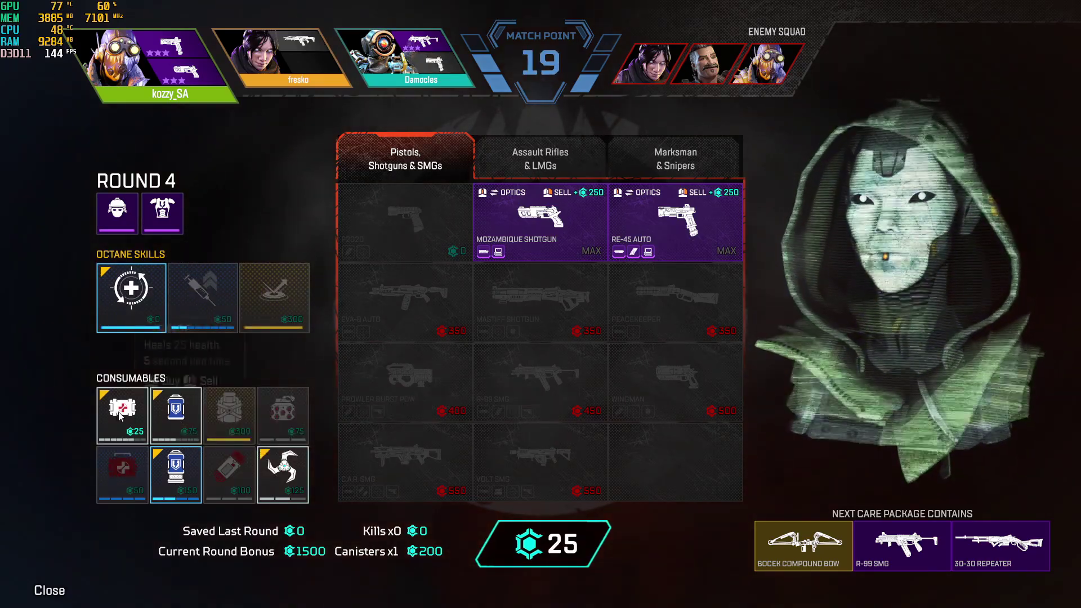
{"action": "key", "text": "Escape"}
{"action": "key", "text": "2"}
{"action": "key", "text": "w"}
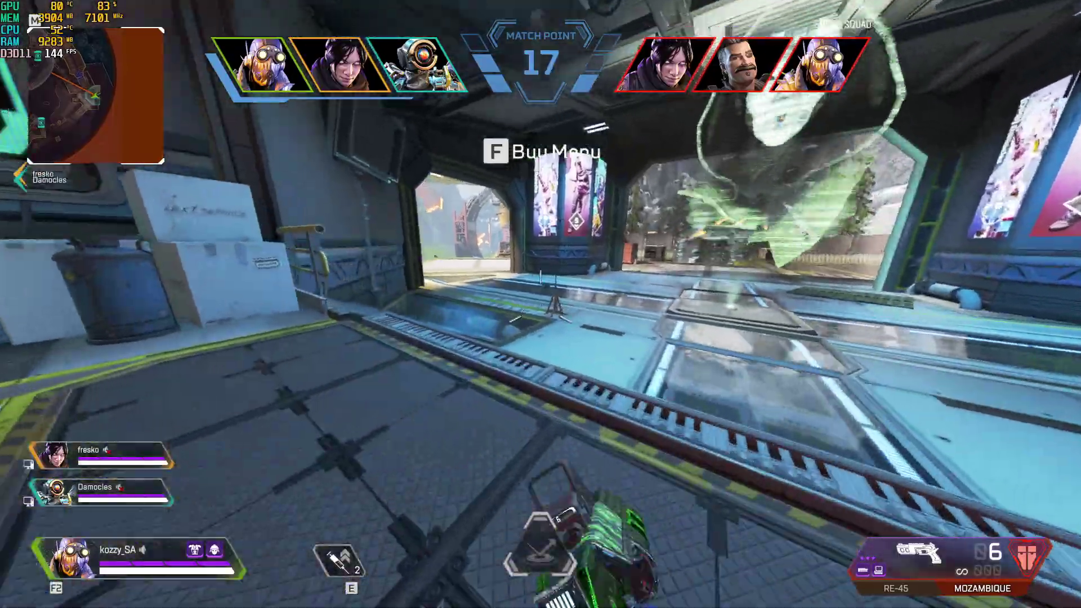
{"action": "right_click", "coordinate": [540, 304]}
{"action": "key", "text": "1"}
{"action": "key", "text": "w"}
{"action": "key", "text": "3"}
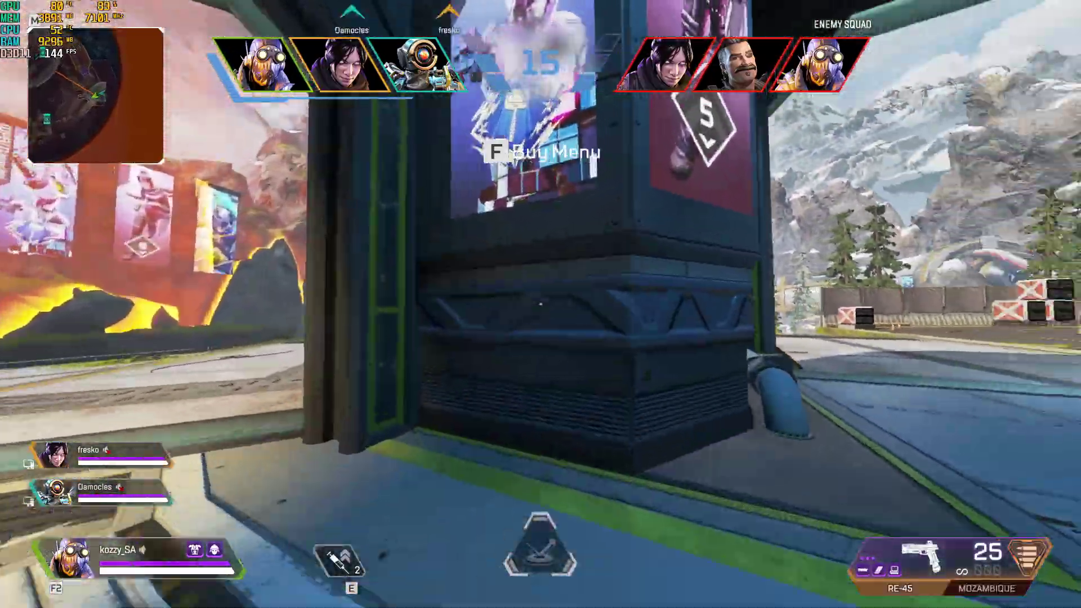
{"action": "key", "text": "space"}
{"action": "key", "text": "w"}
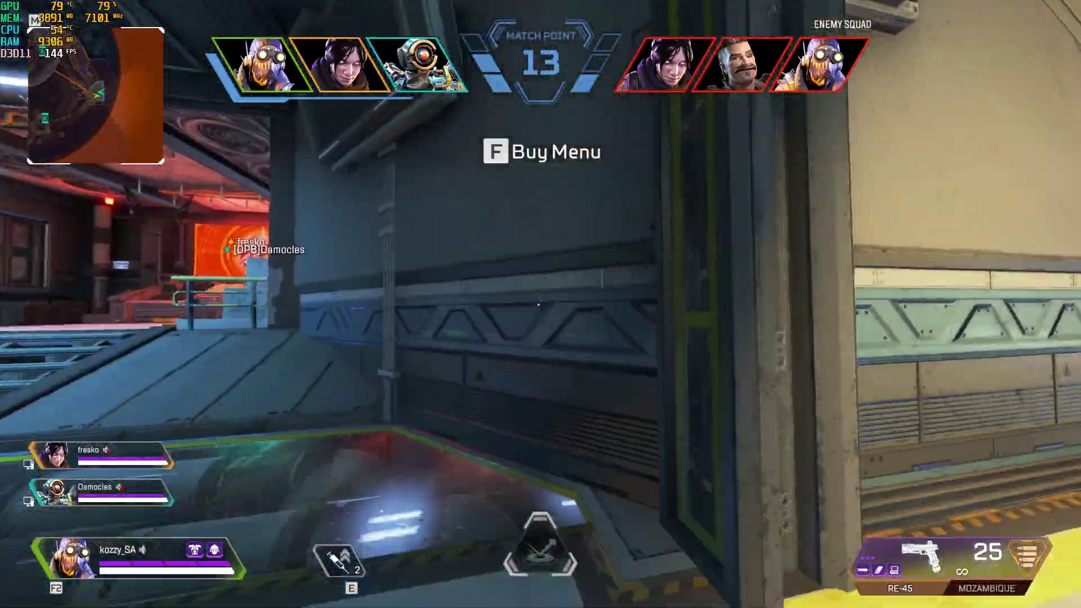
{"action": "key", "text": "w"}
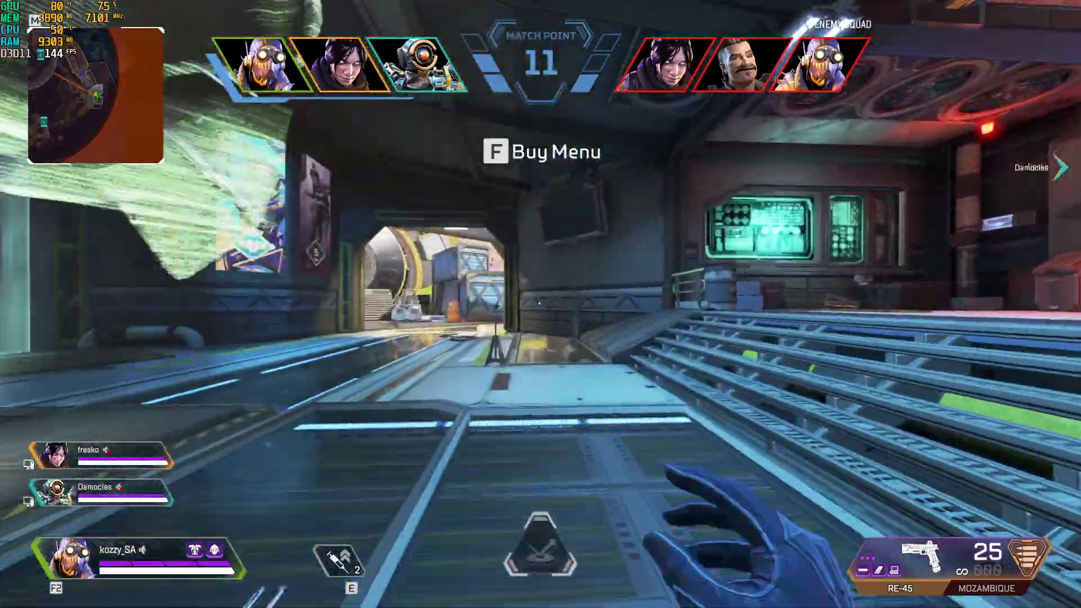
{"action": "key", "text": "w"}
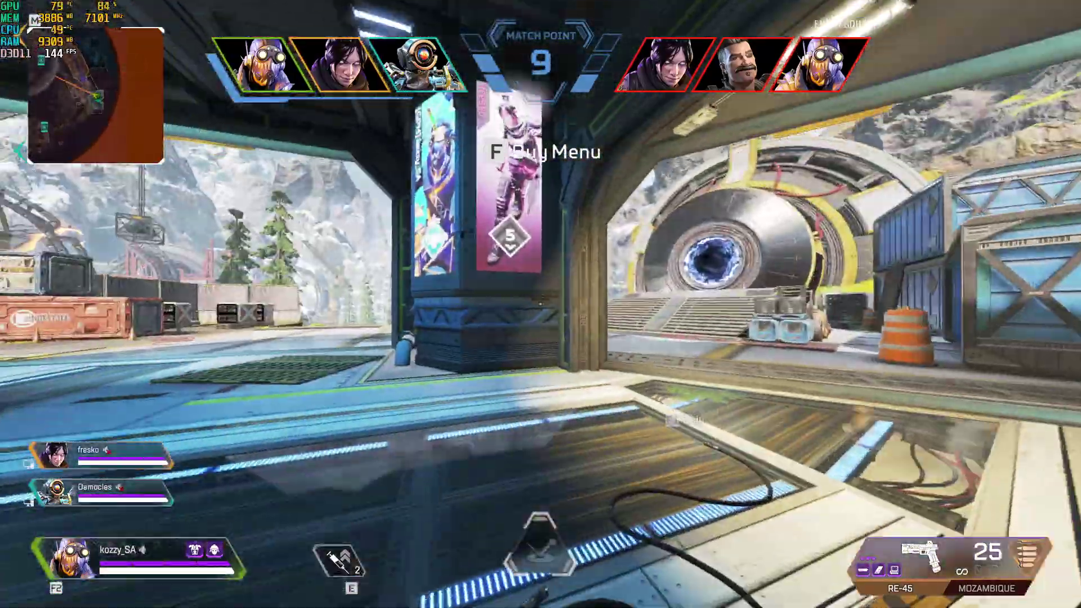
{"action": "key", "text": "w"}
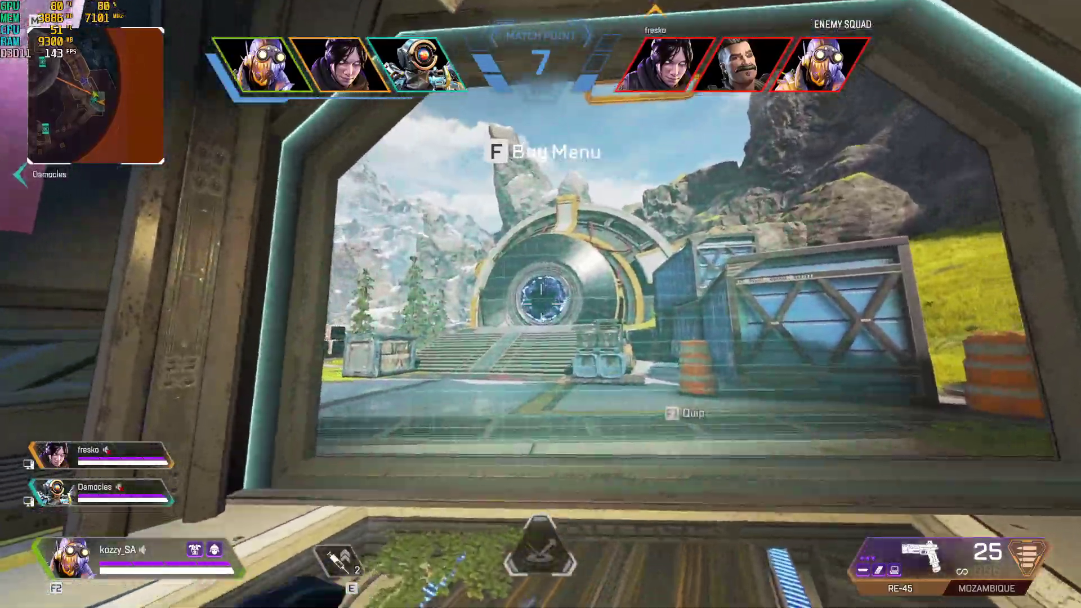
{"action": "right_click", "coordinate": [541, 304]}
{"action": "key", "text": "w"}
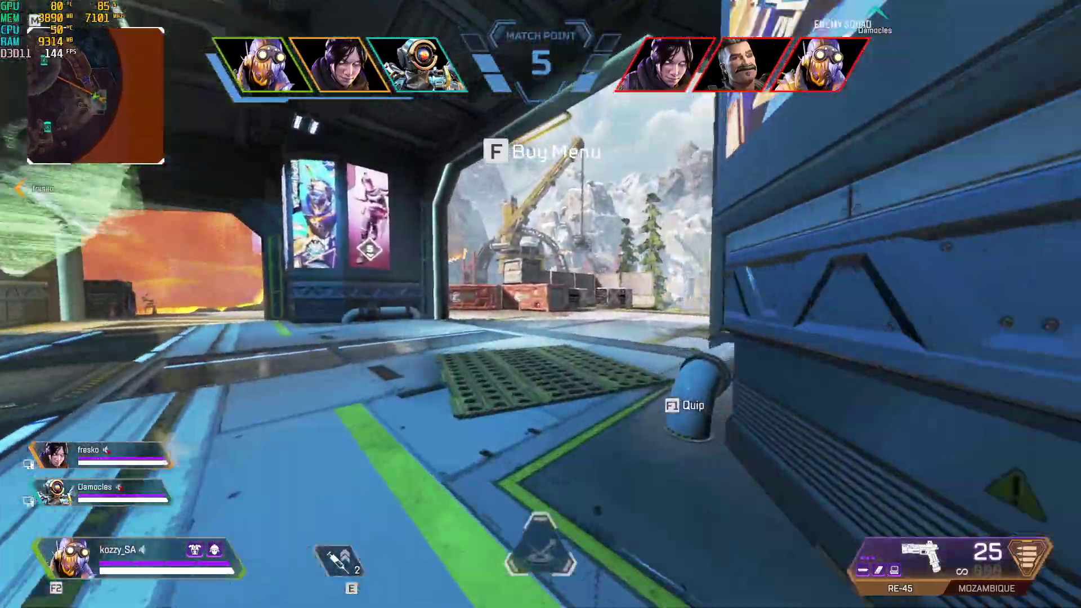
{"action": "key", "text": "w"}
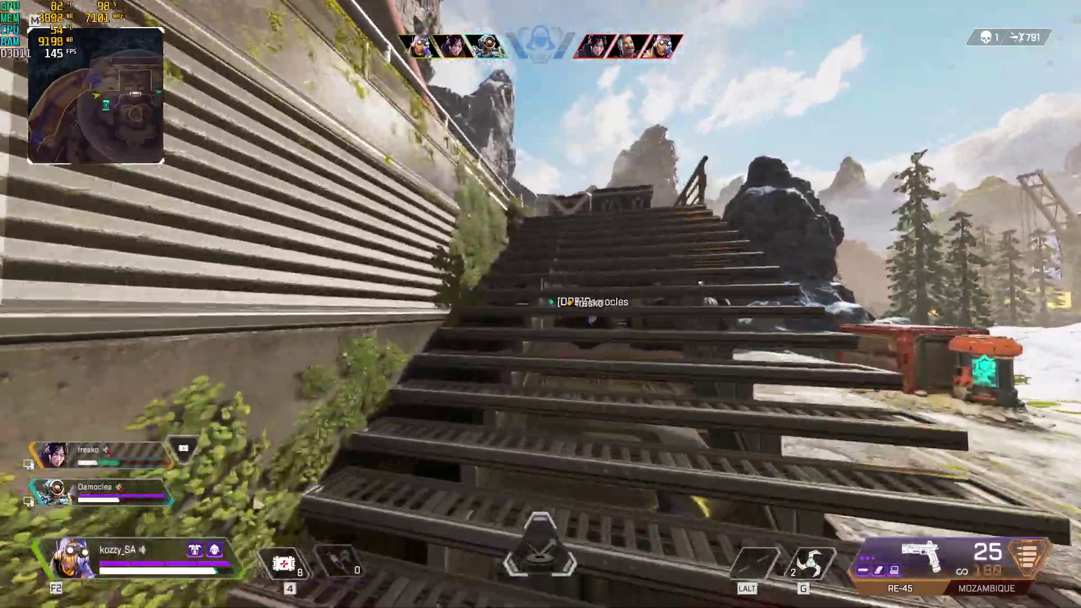
{"action": "key", "text": "w"}
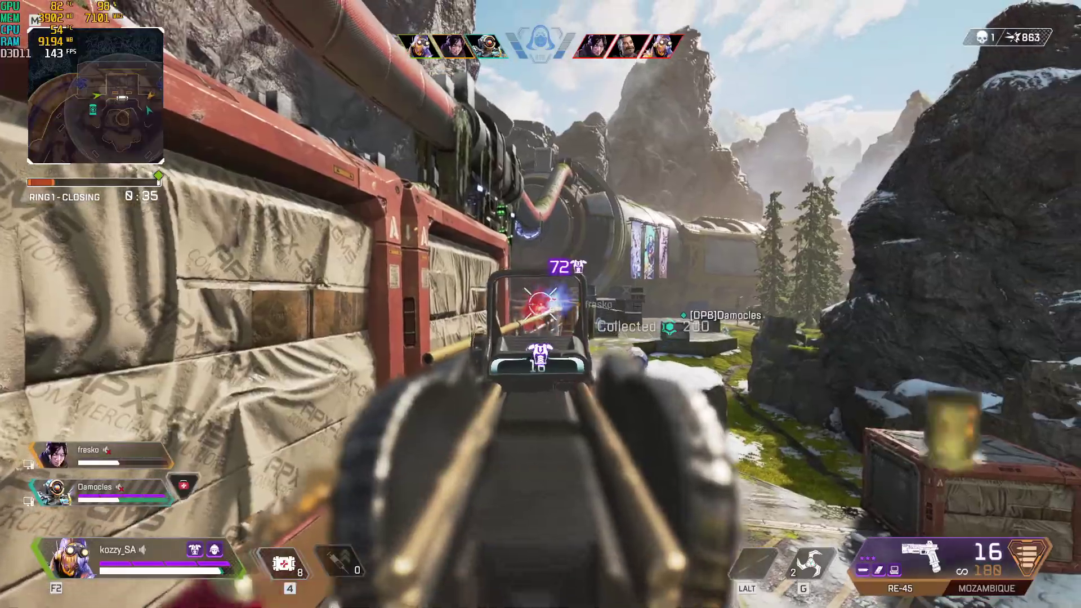
{"action": "key", "text": "r"}
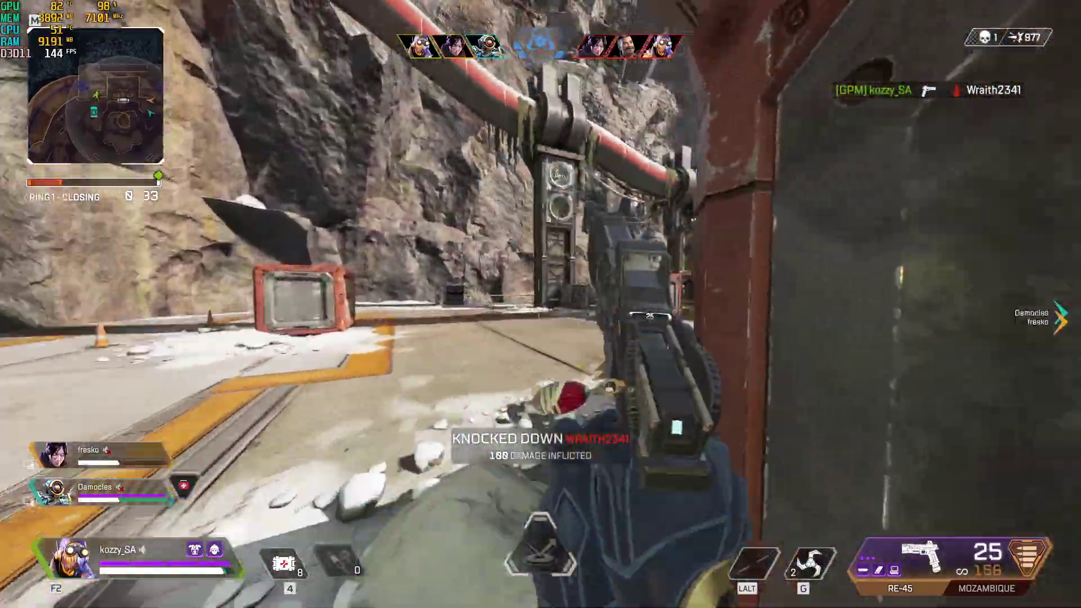
{"action": "key", "text": "w"}
{"action": "right_click", "coordinate": [540, 304]}
{"action": "left_click", "coordinate": [540, 304]}
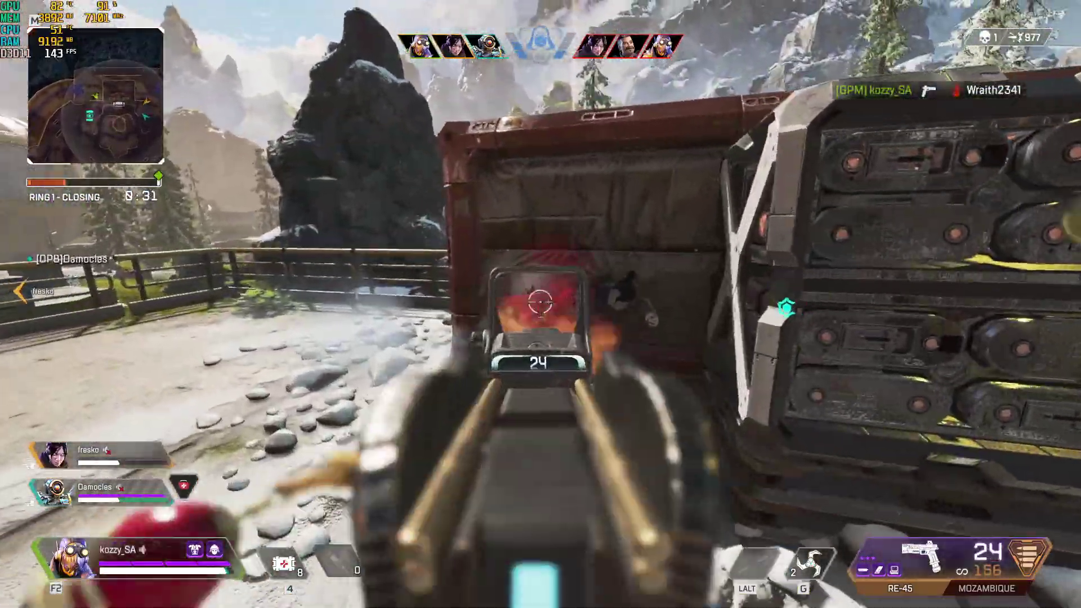
{"action": "key", "text": "r"}
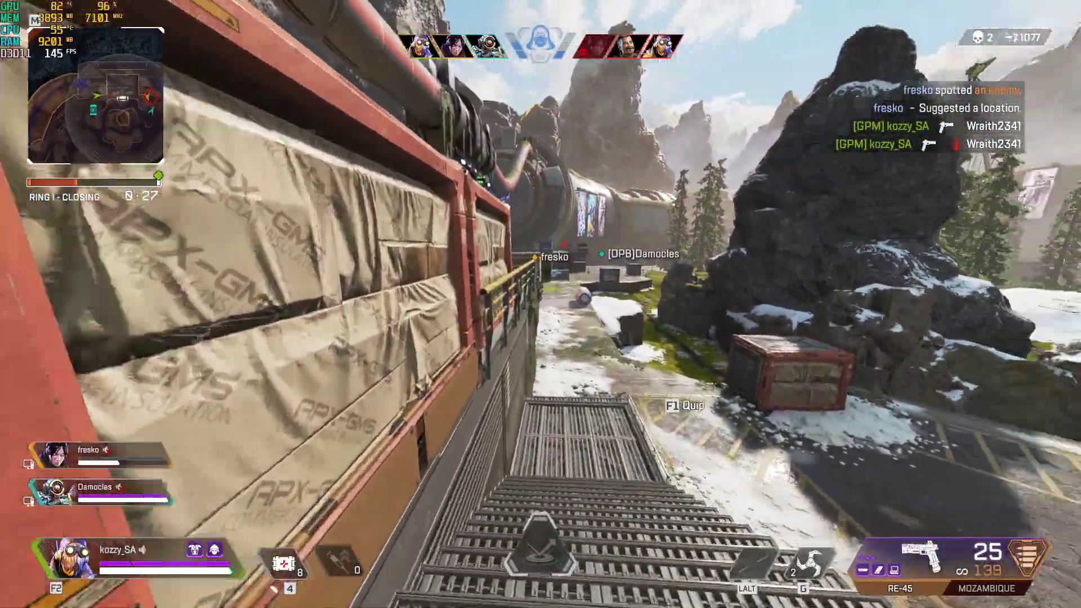
{"action": "key", "text": "w"}
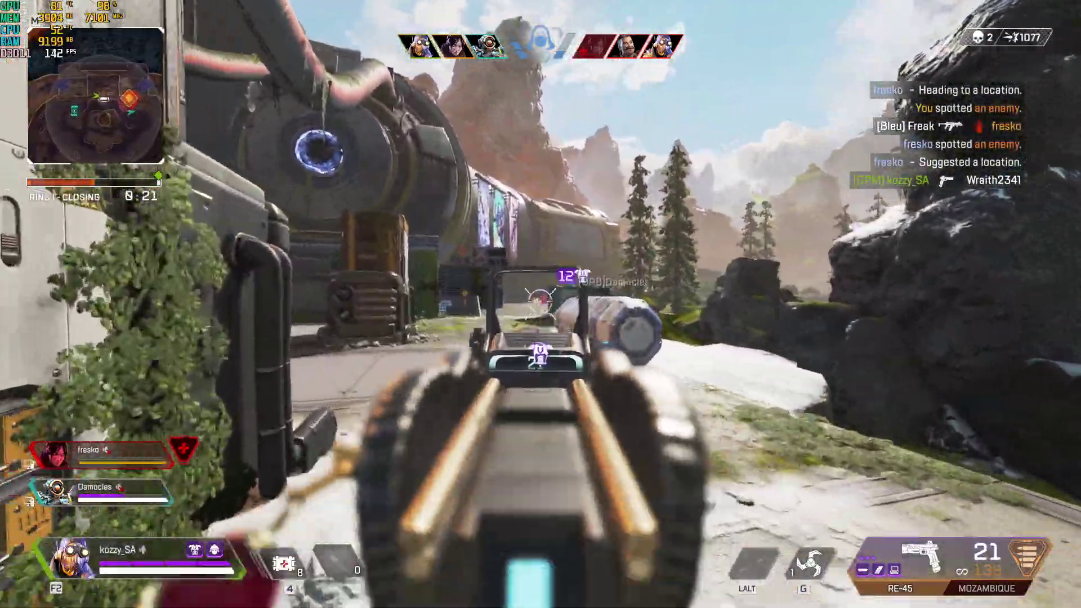
{"action": "key", "text": "r"}
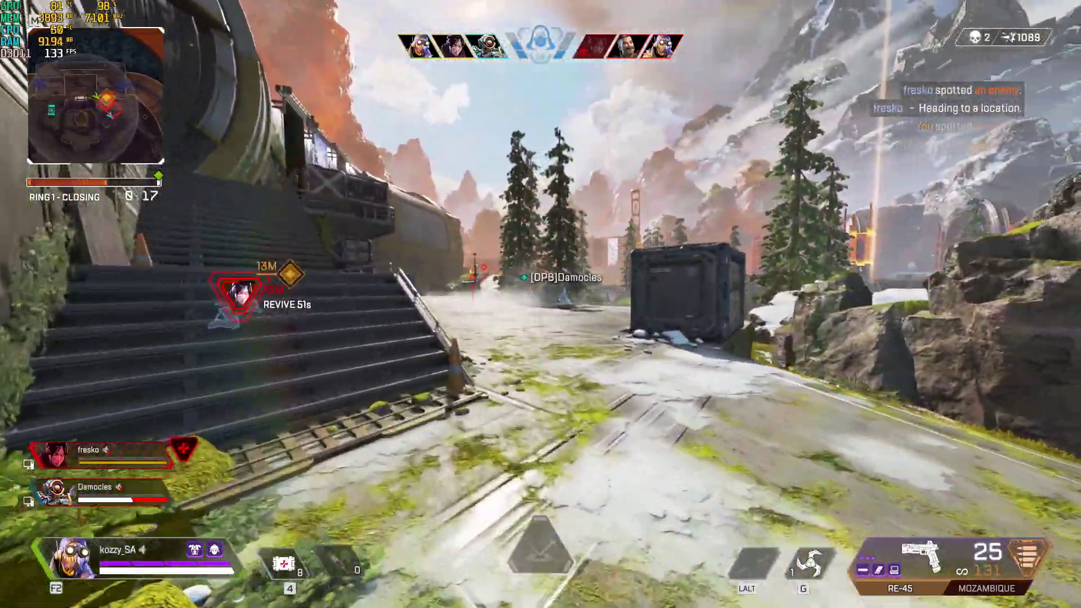
{"action": "right_click", "coordinate": [540, 303]}
{"action": "left_click", "coordinate": [540, 304]}
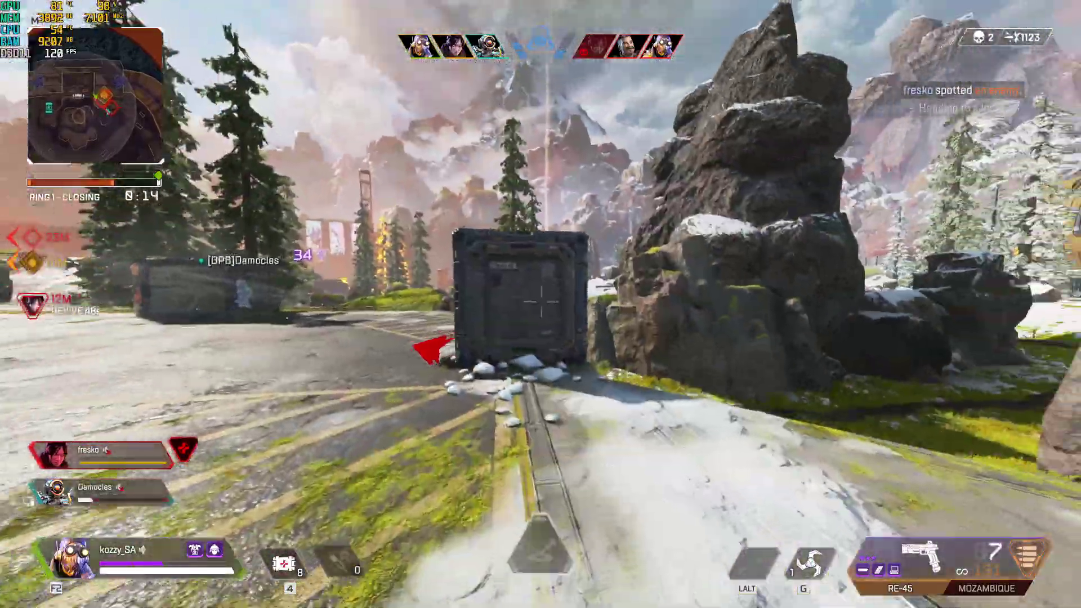
{"action": "key", "text": "r"}
{"action": "key", "text": "space"}
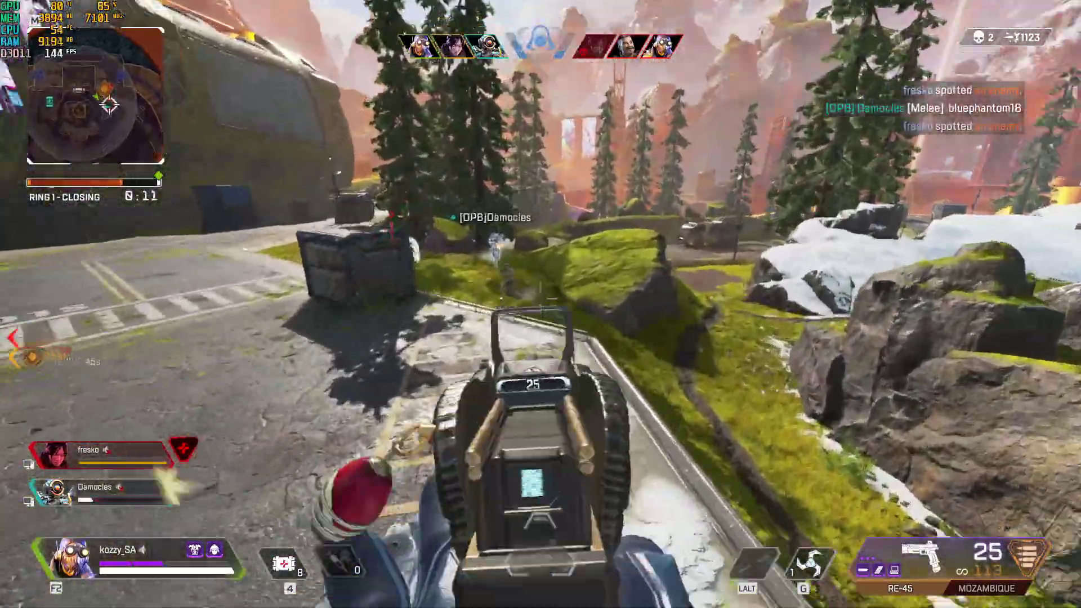
{"action": "right_click", "coordinate": [540, 304]}
{"action": "left_click", "coordinate": [540, 304]}
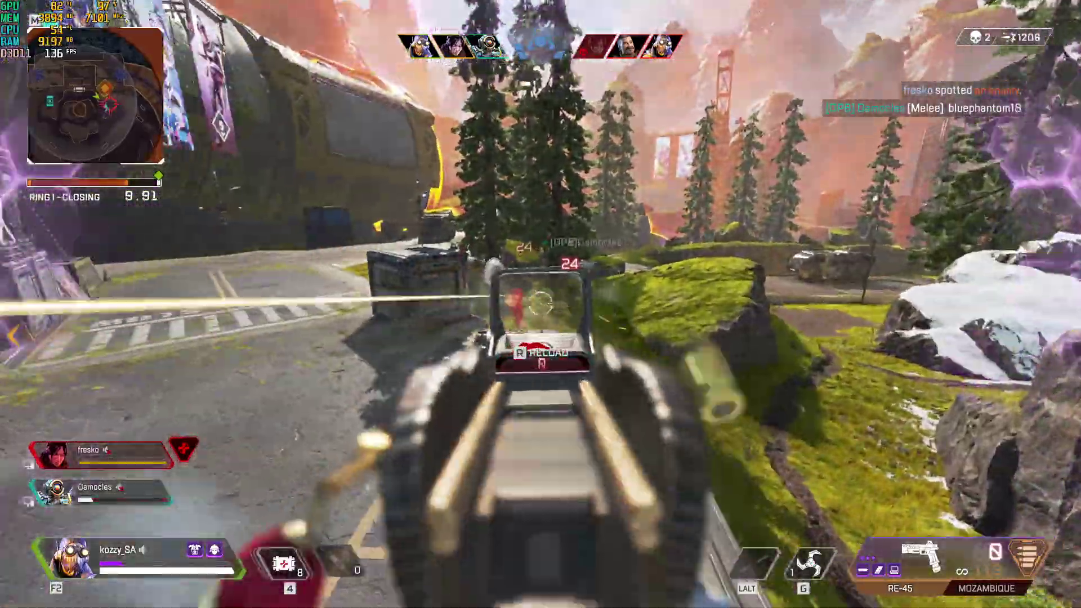
{"action": "key", "text": "2"}
{"action": "right_click", "coordinate": [541, 304]}
{"action": "left_click", "coordinate": [540, 304]}
{"action": "left_click", "coordinate": [541, 304]}
{"action": "left_click", "coordinate": [540, 304]}
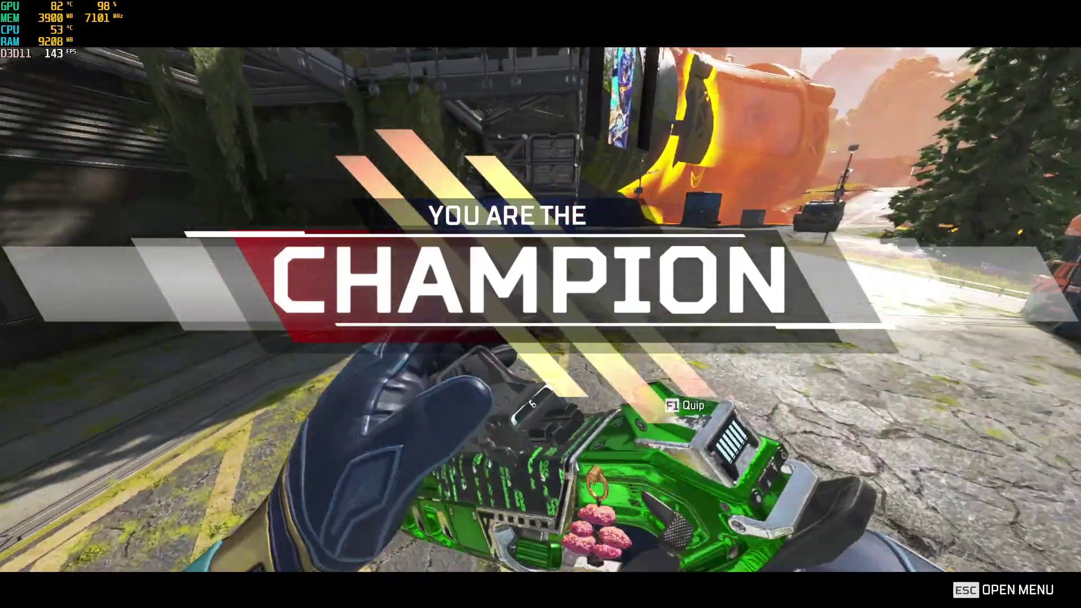
{"action": "right_click", "coordinate": [540, 304]}
{"action": "left_click", "coordinate": [540, 304]}
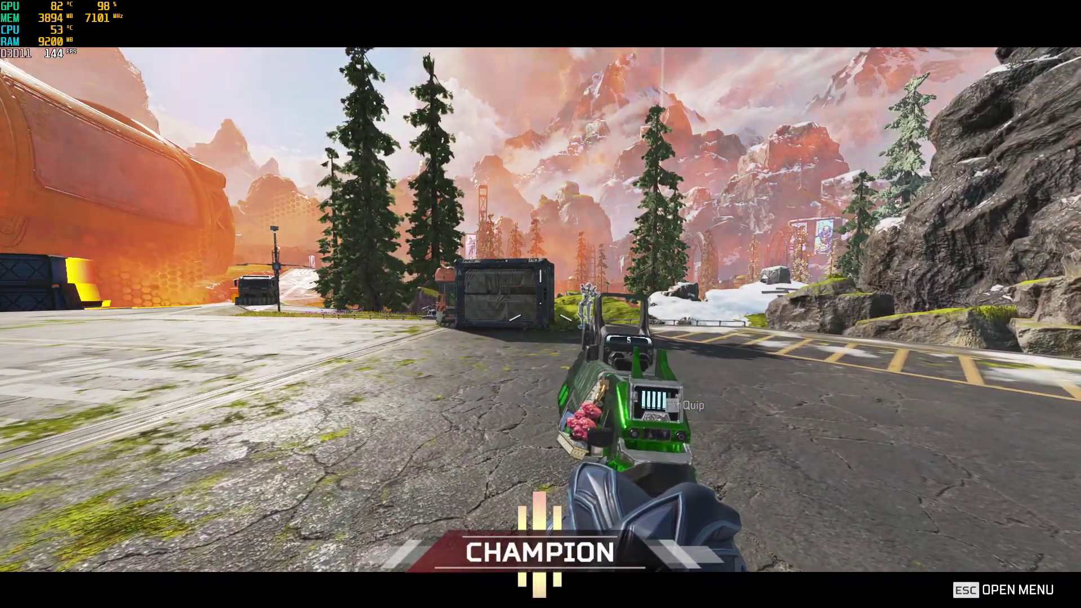
{"action": "right_click", "coordinate": [541, 304]}
{"action": "key", "text": "2"}
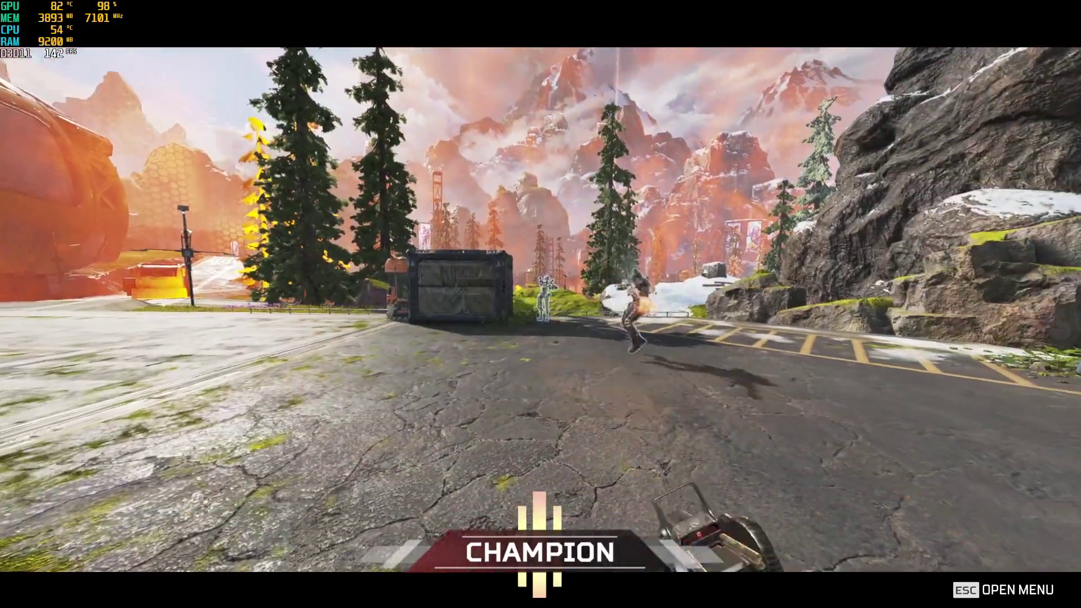
{"action": "right_click", "coordinate": [541, 304]}
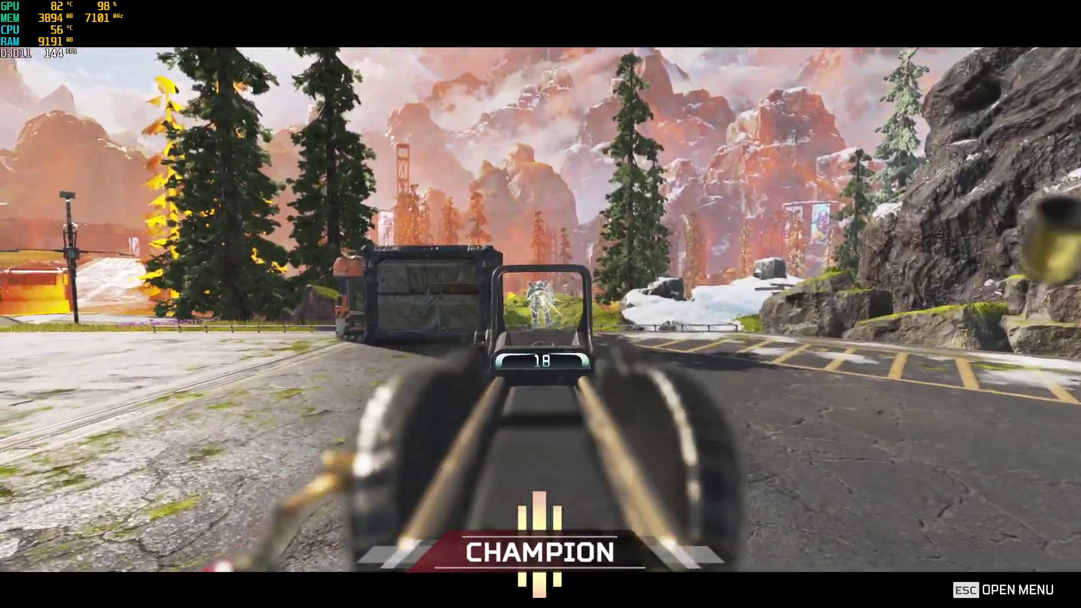
{"action": "left_click", "coordinate": [541, 304]}
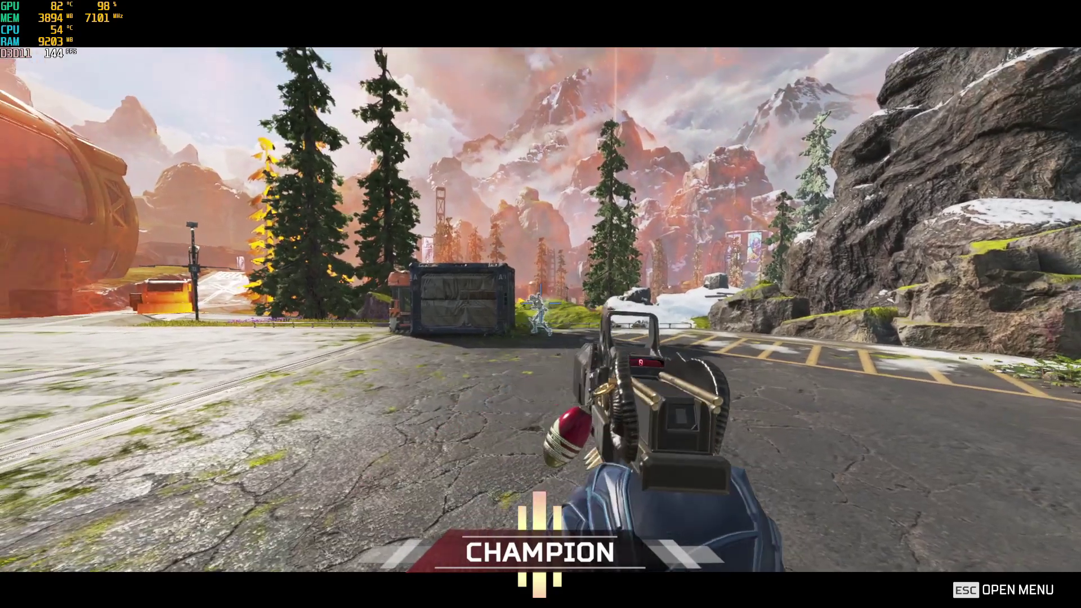